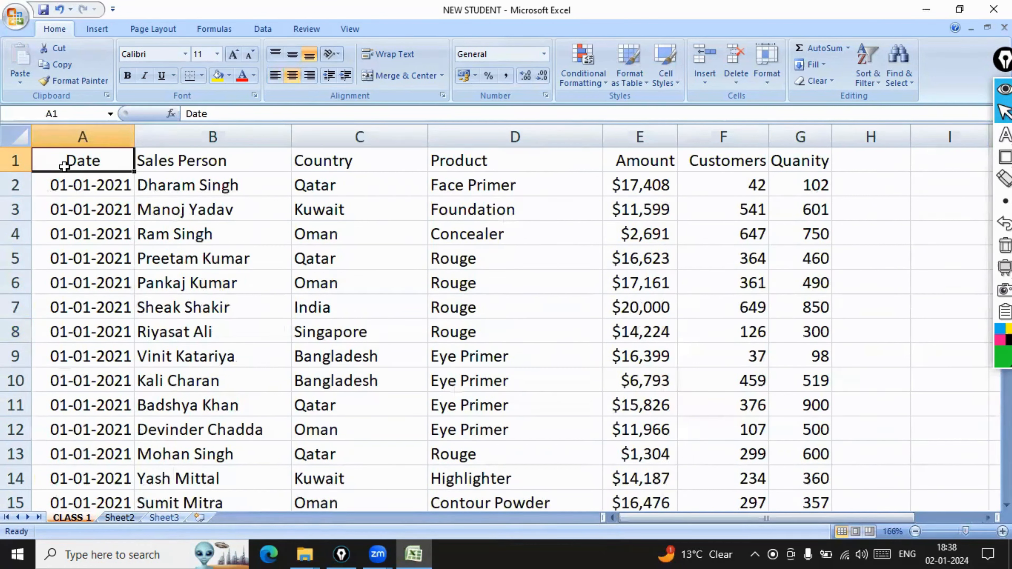
- Start creating a PivotTable from the full sales data range A1:G3792 on the CLASS 1 sheet
key("ctrl+shift+End")
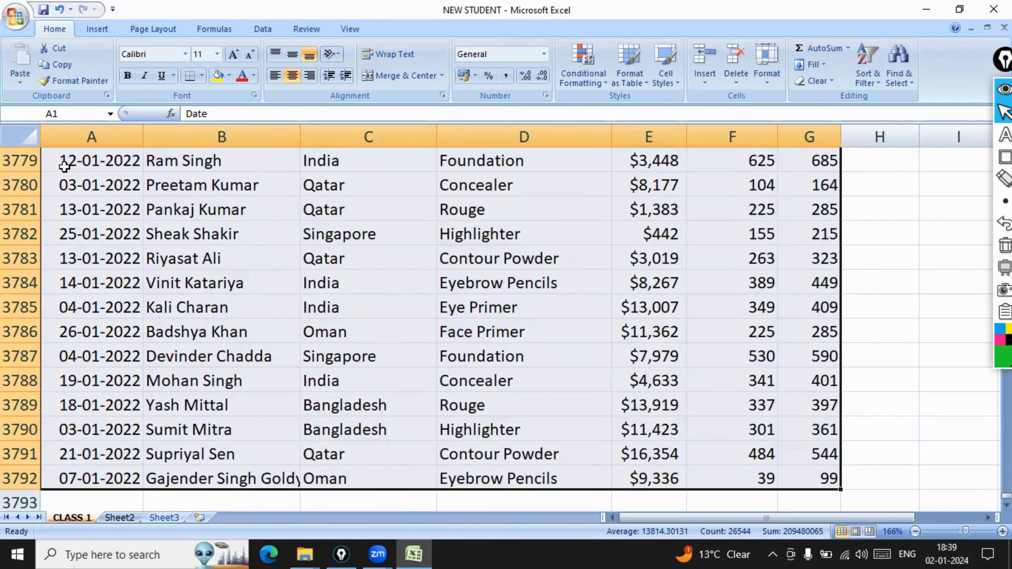
key("alt")
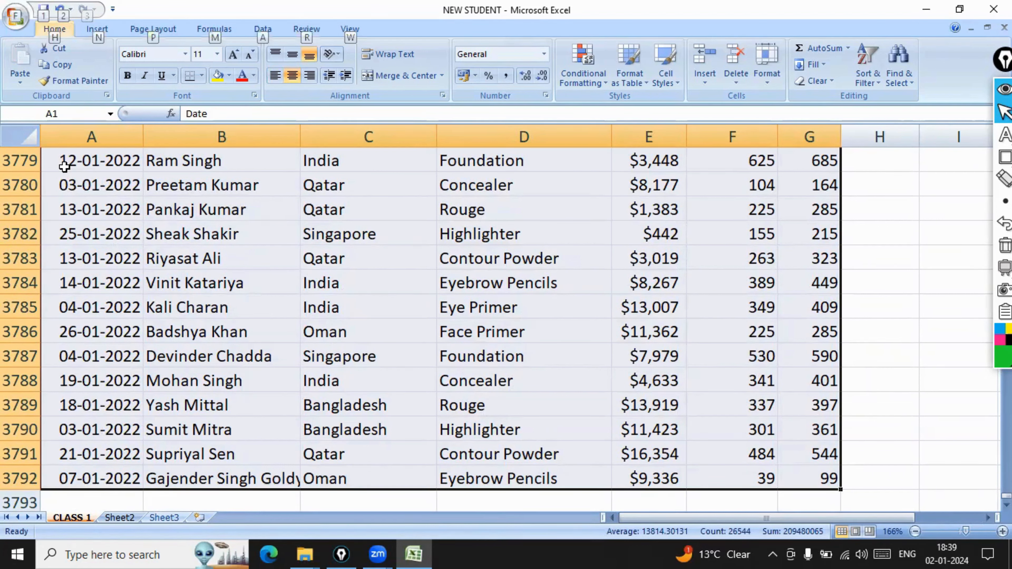
key("n")
key("v")
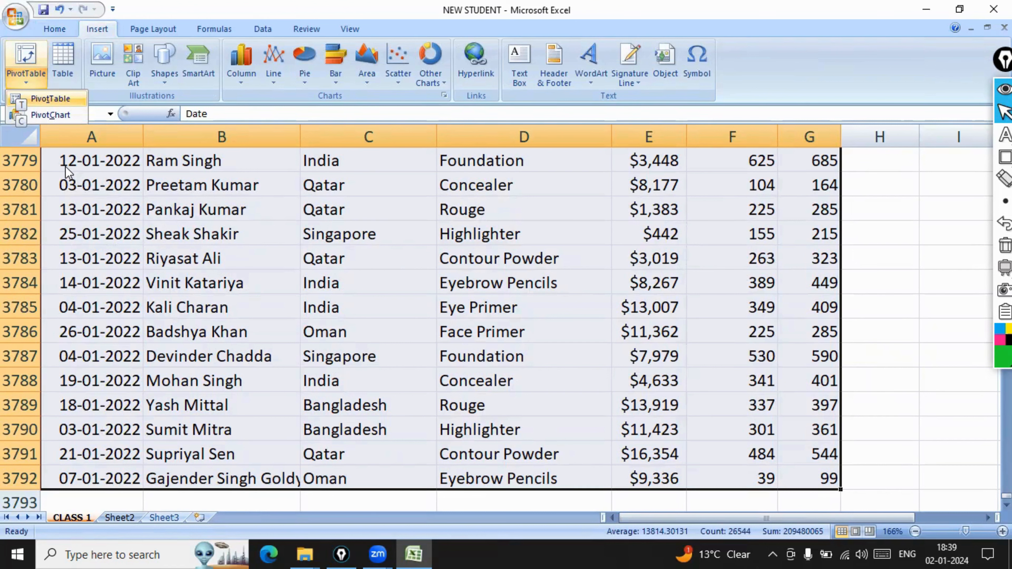
key("t")
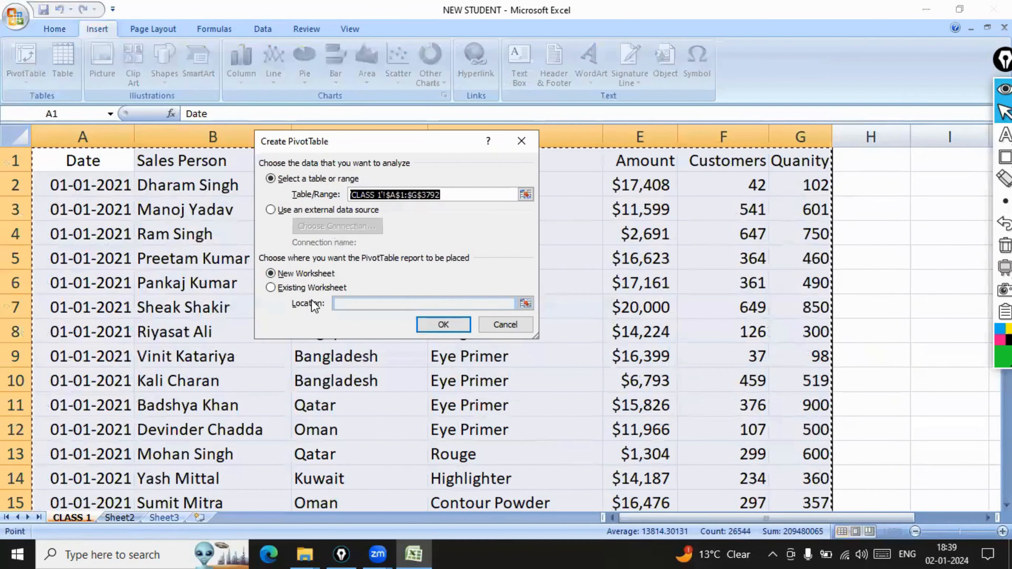
- Place the PivotTable on the existing CLASS 1 worksheet at cell J2 and create it
left_click(271, 287)
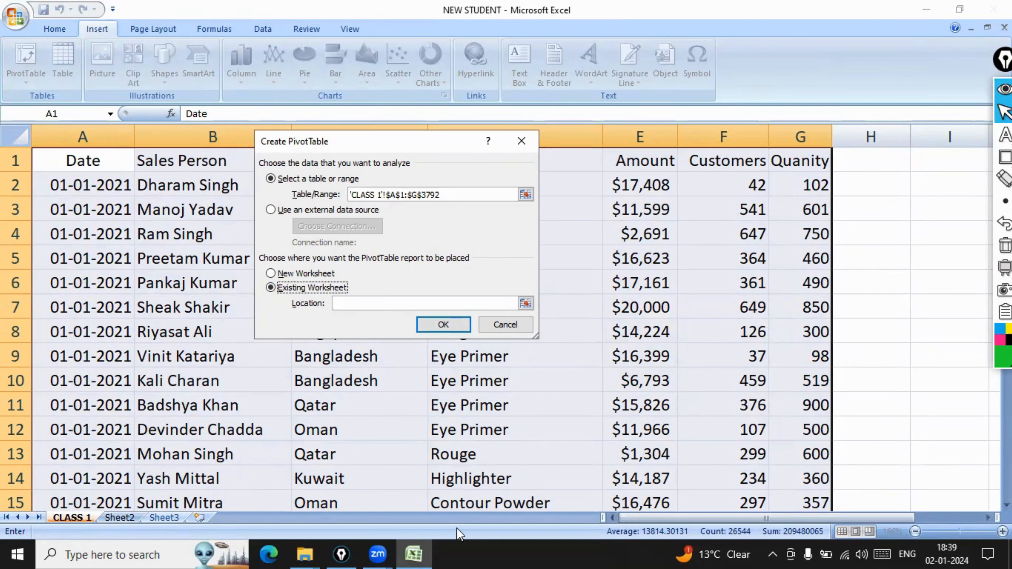
left_click_drag(723, 518, 789, 518)
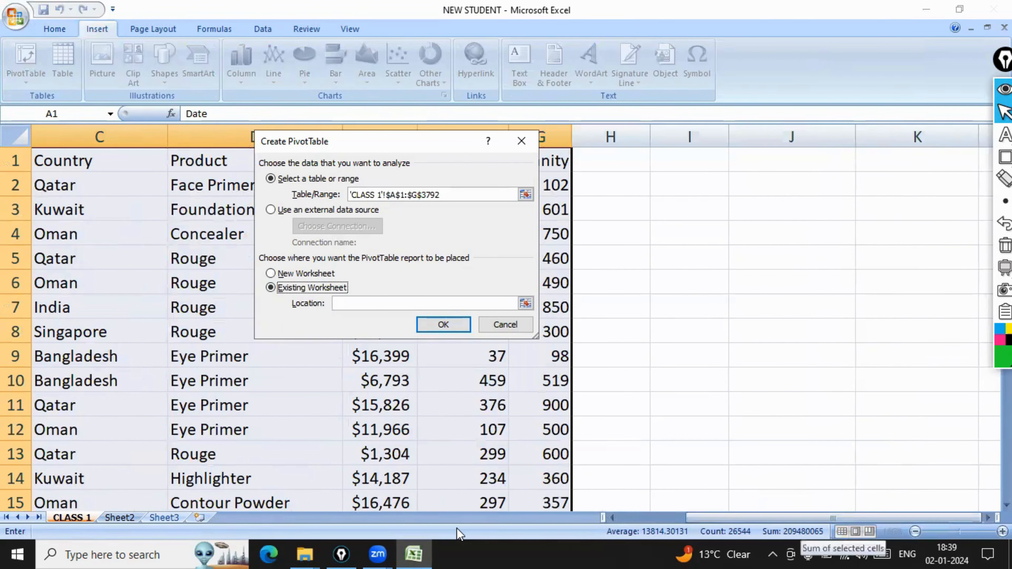
left_click(361, 303)
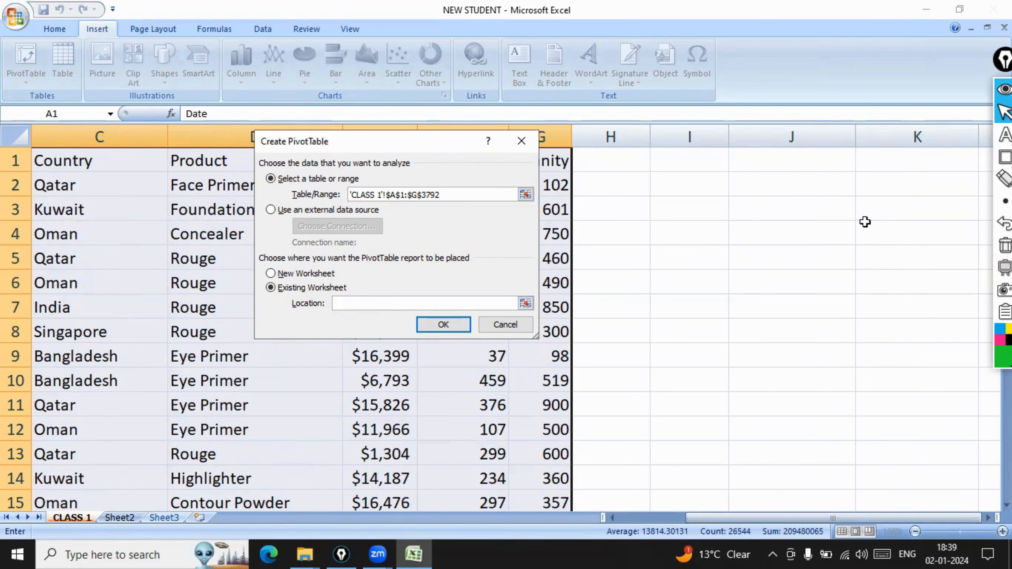
left_click(763, 178)
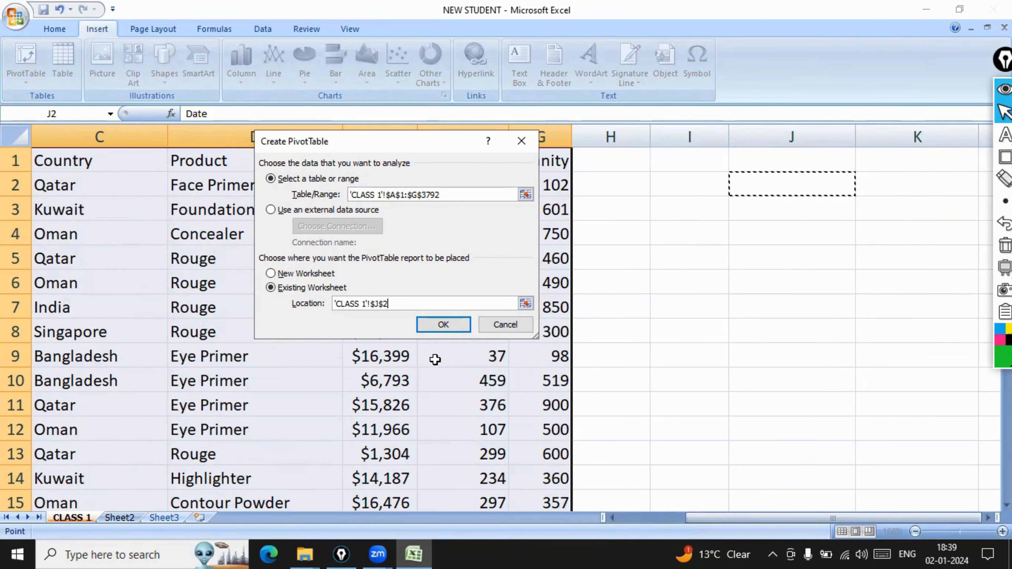
left_click(445, 325)
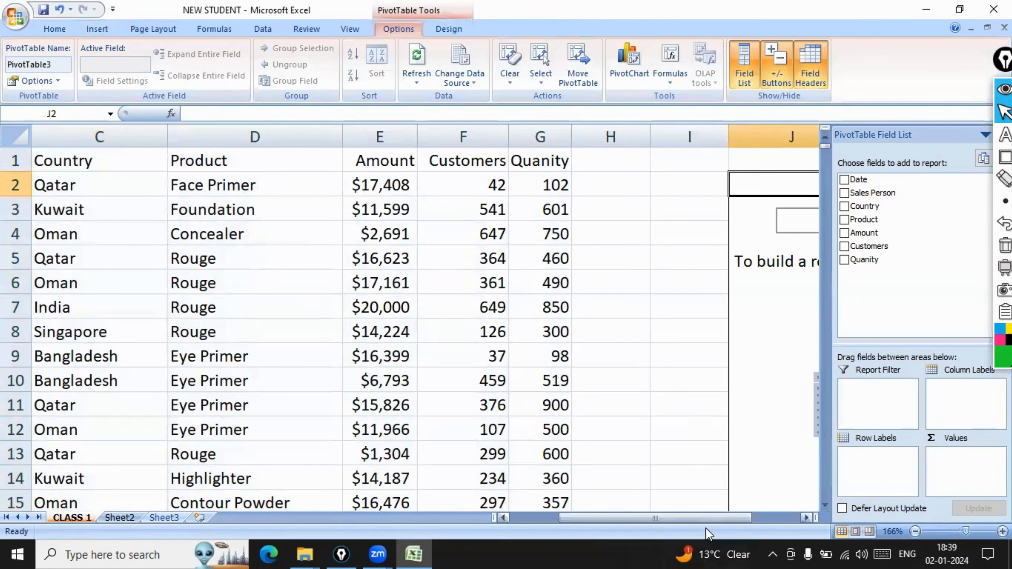
- Bring the whole empty PivotTable into view and close the Epic Pen annotation tool covering the field list
scroll(705, 529, "right", 2)
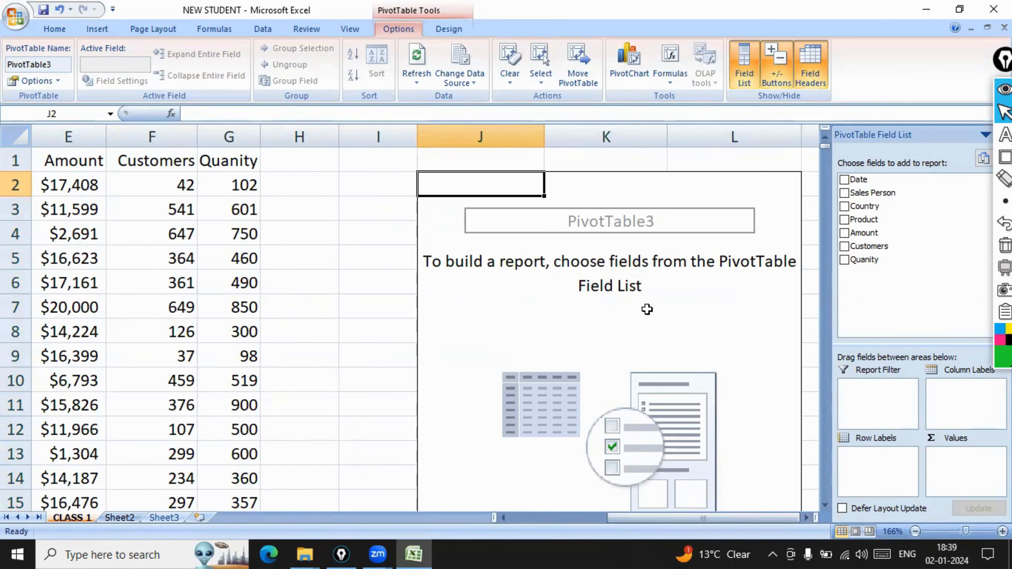
left_click(958, 529)
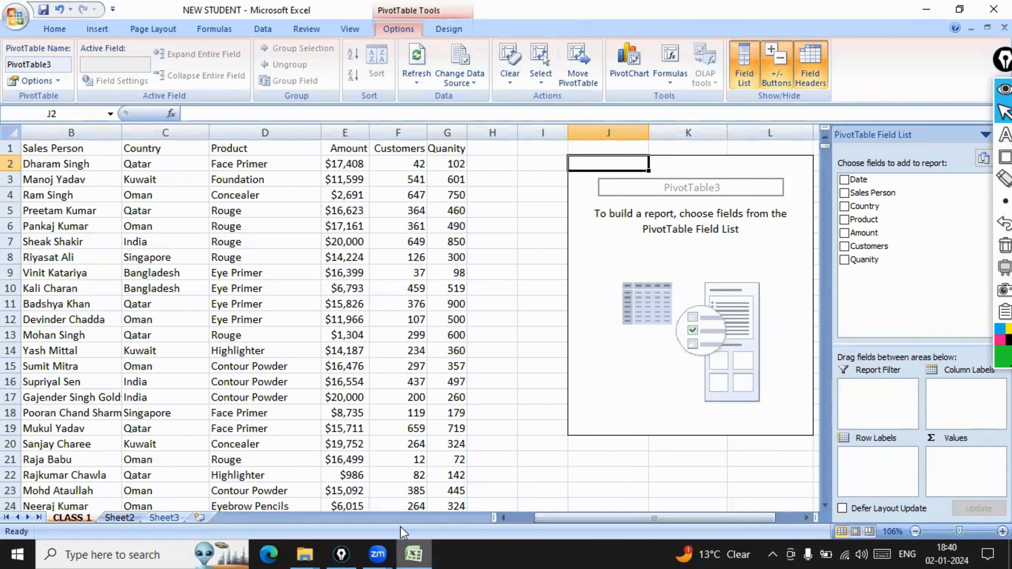
left_click(341, 553)
right_click(340, 553)
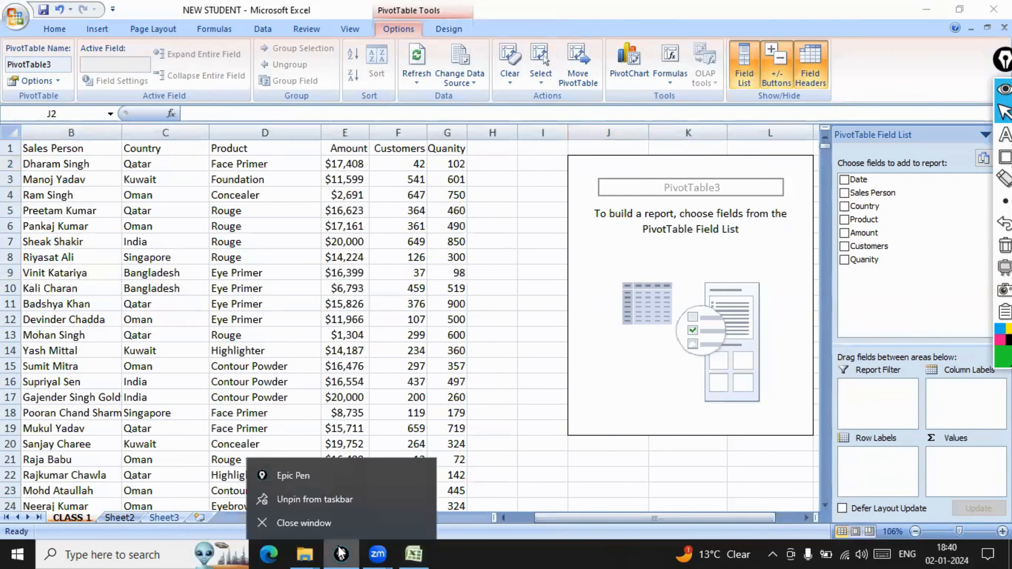
left_click(304, 523)
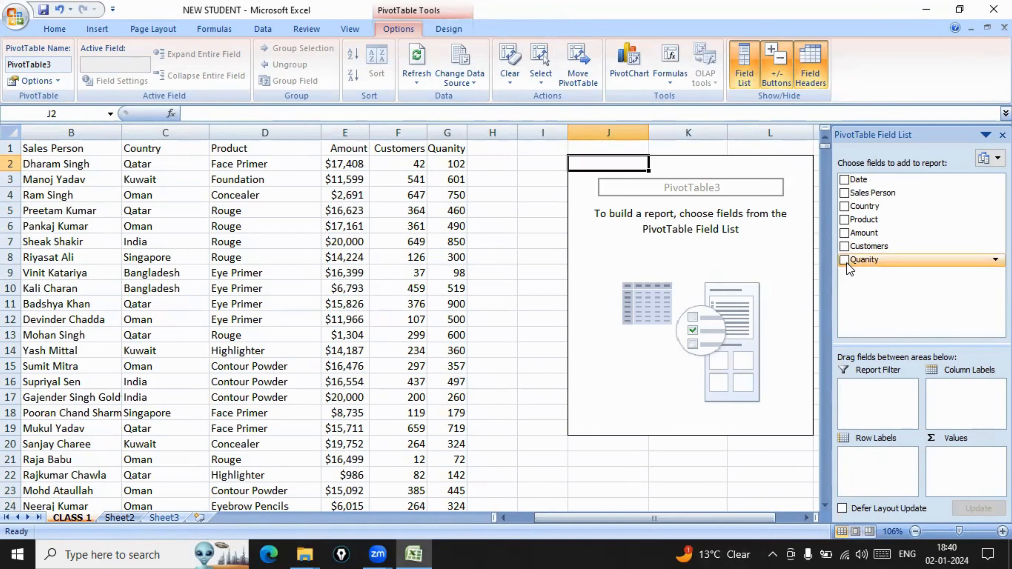
- Add Country to the PivotTable's row labels and Amount to its values
left_click(844, 206)
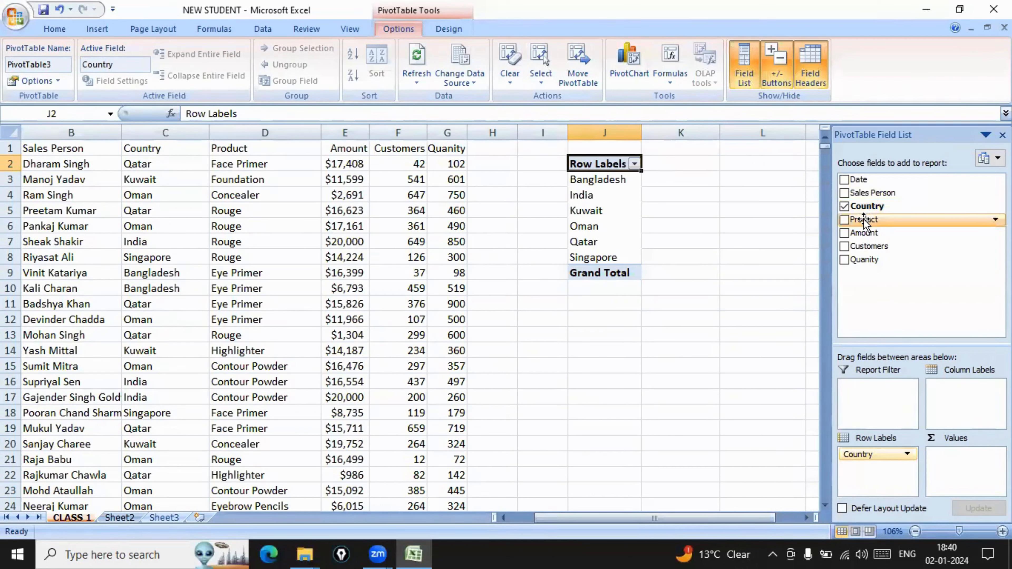
left_click(844, 206)
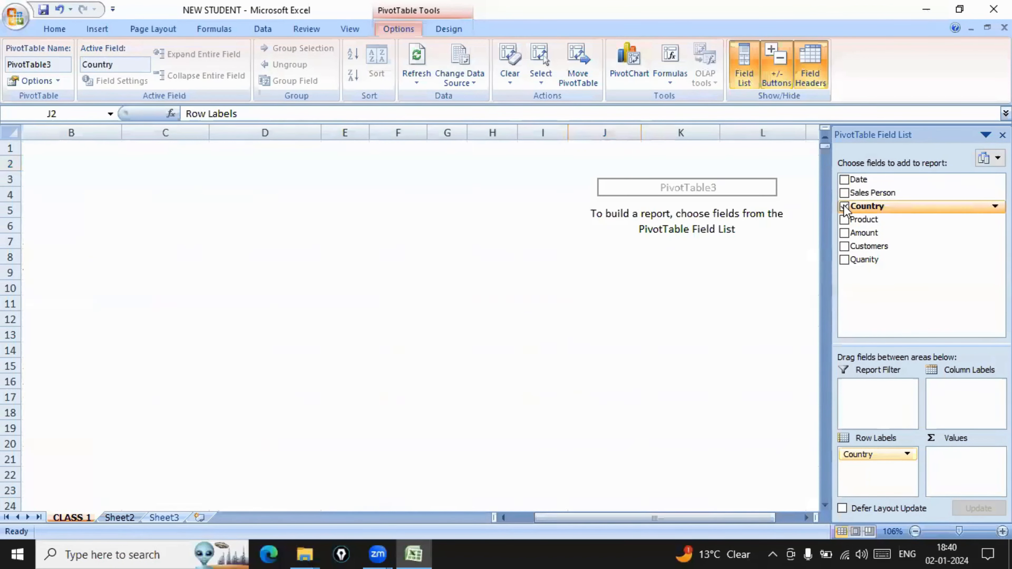
left_click_drag(865, 206, 883, 455)
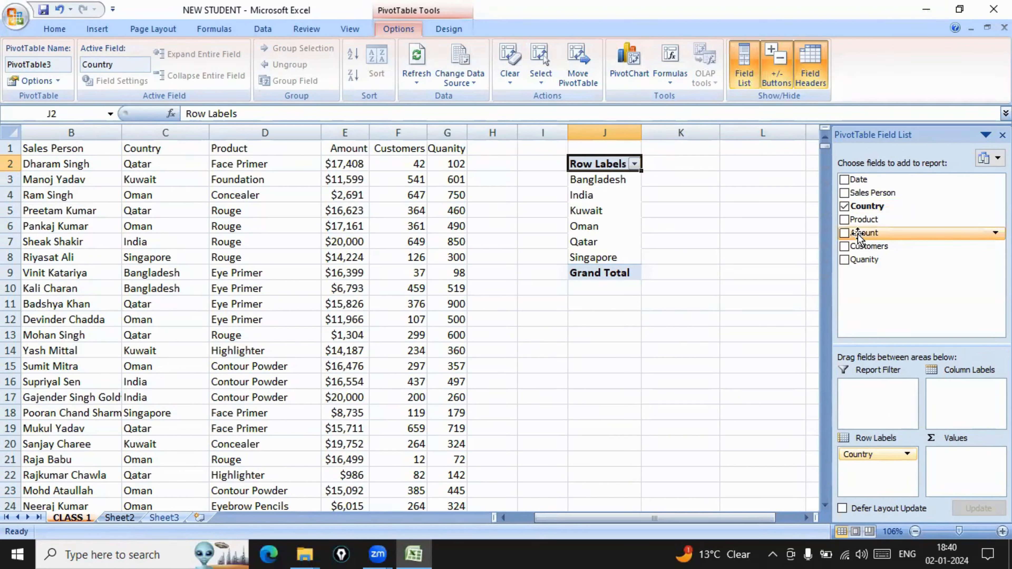
left_click_drag(856, 234, 977, 464)
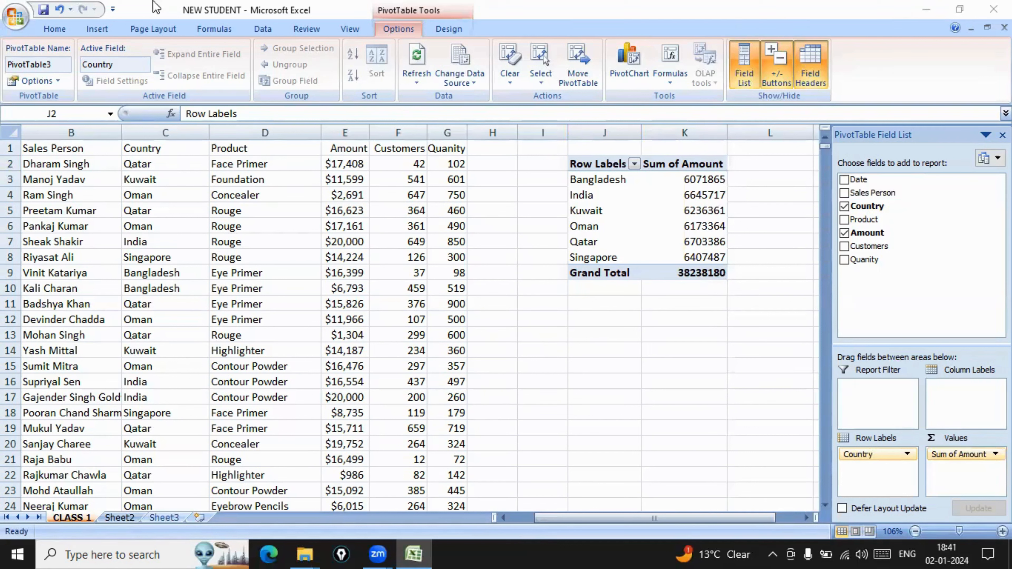
- Review the AutoSum functions available for comparison with the PivotTable's summary calculation
left_click(51, 27)
left_click(53, 29)
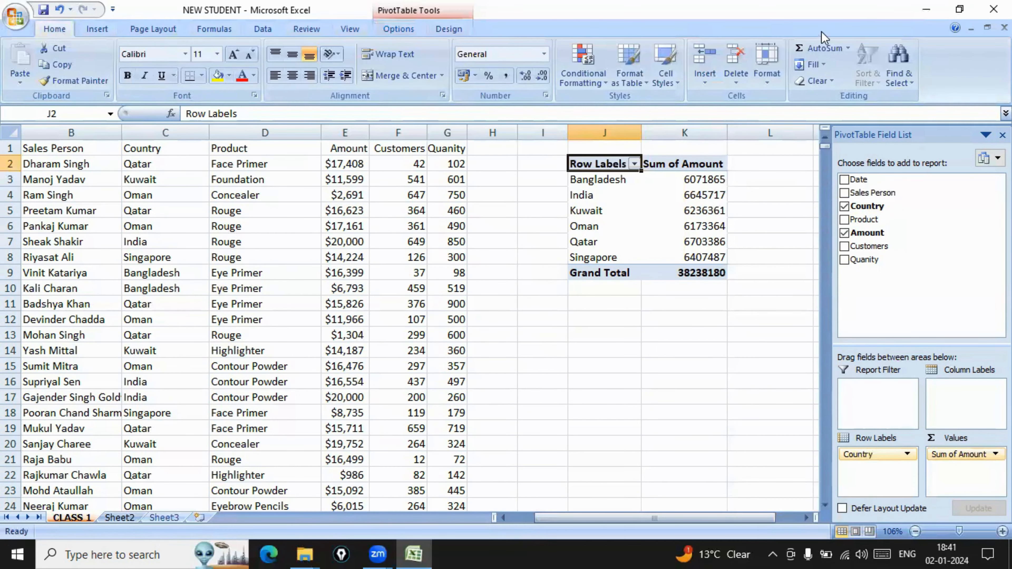
left_click(850, 53)
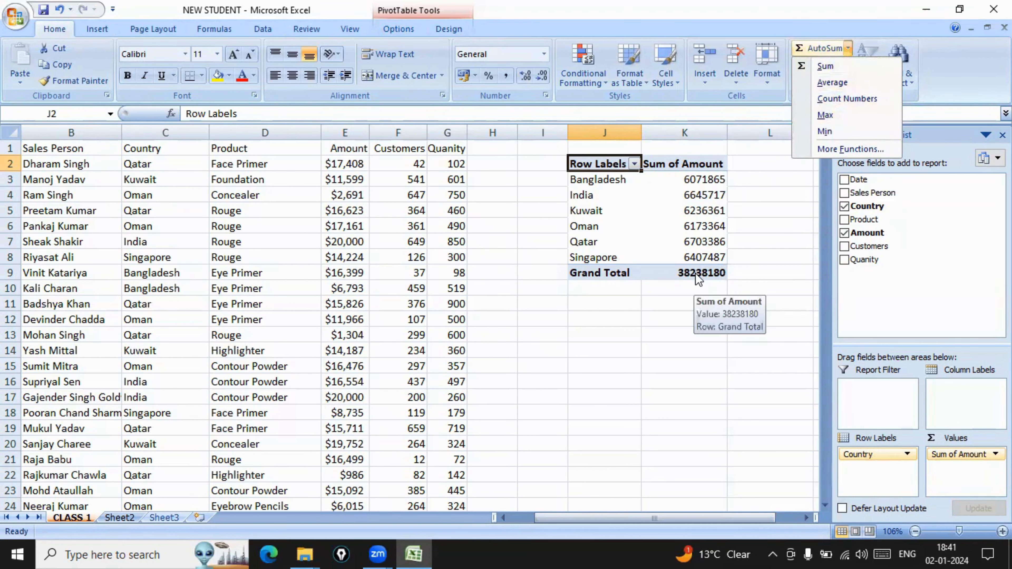
left_click(98, 29)
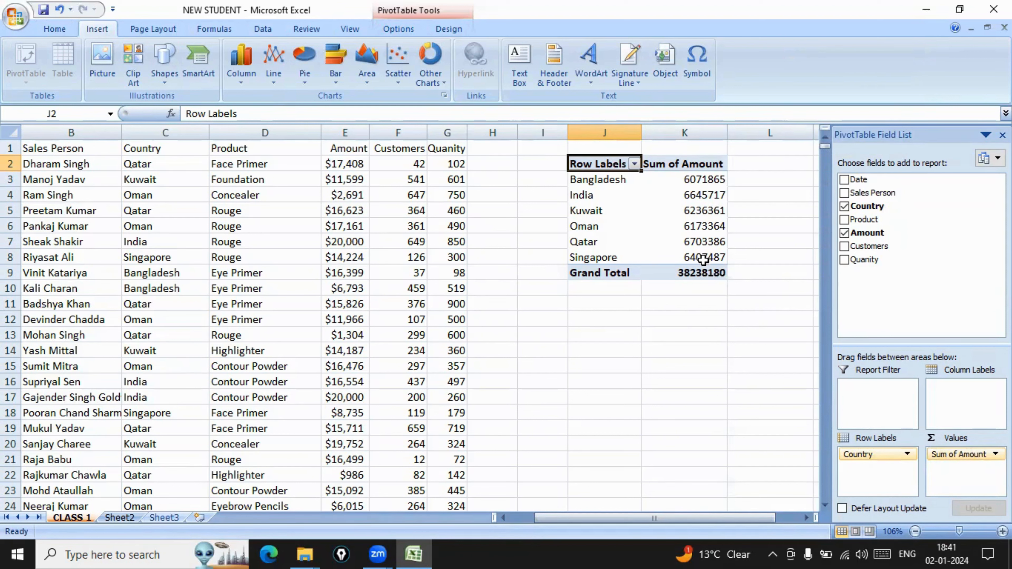
- Summarize the PivotTable's Amount field by Max and inspect the grand total
mouse_move(703, 259)
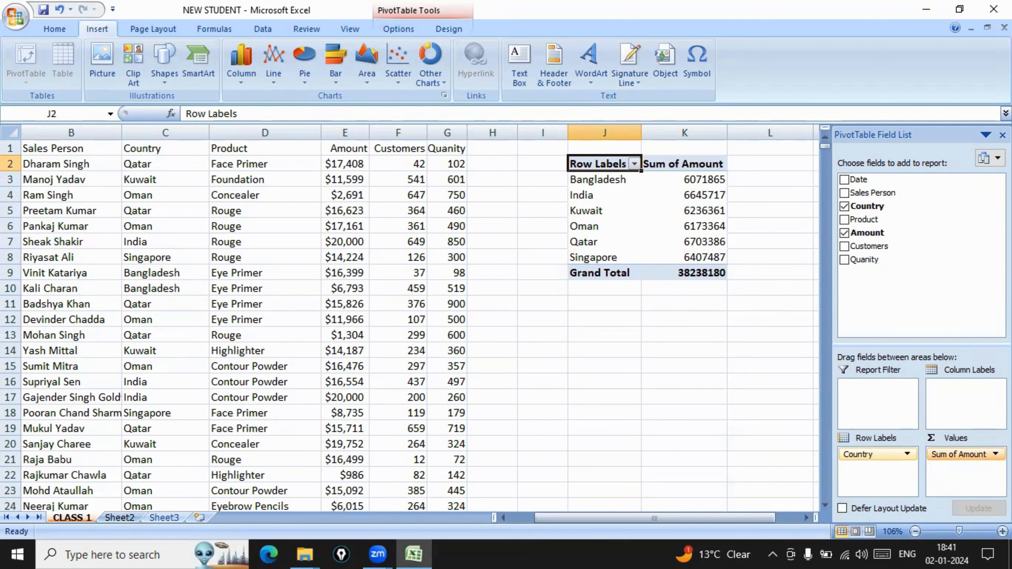
left_click(964, 454)
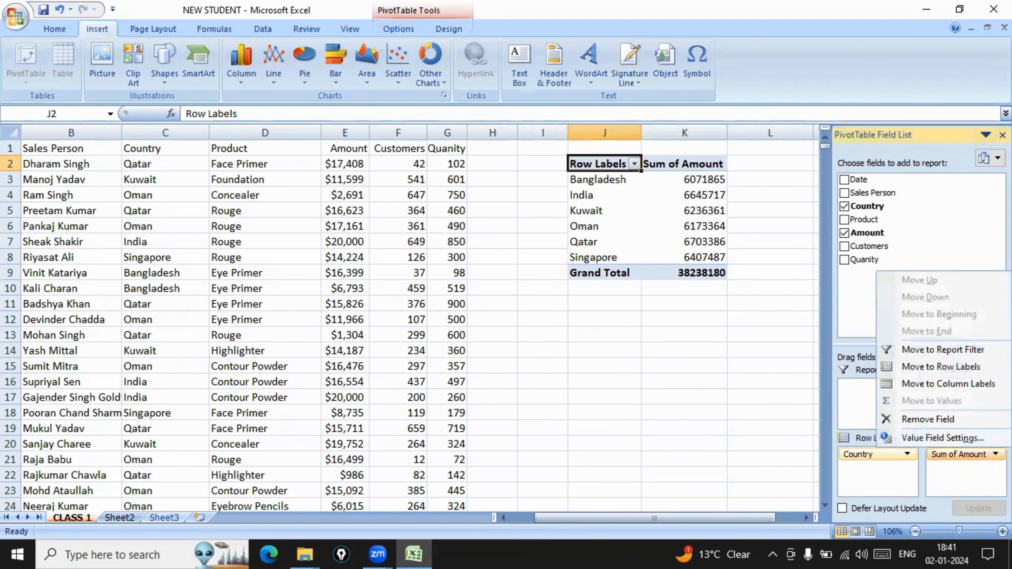
left_click(930, 438)
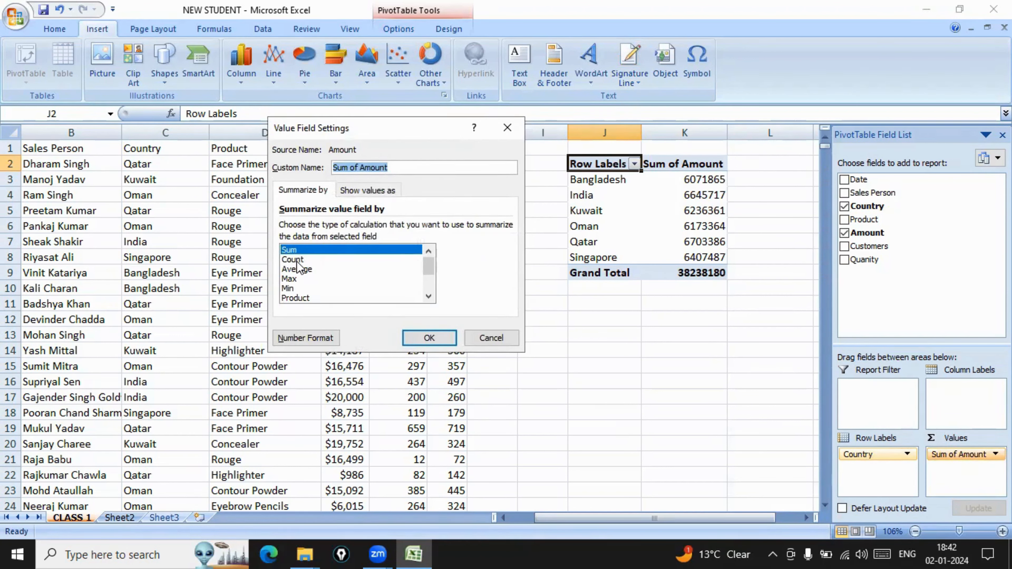
left_click(293, 280)
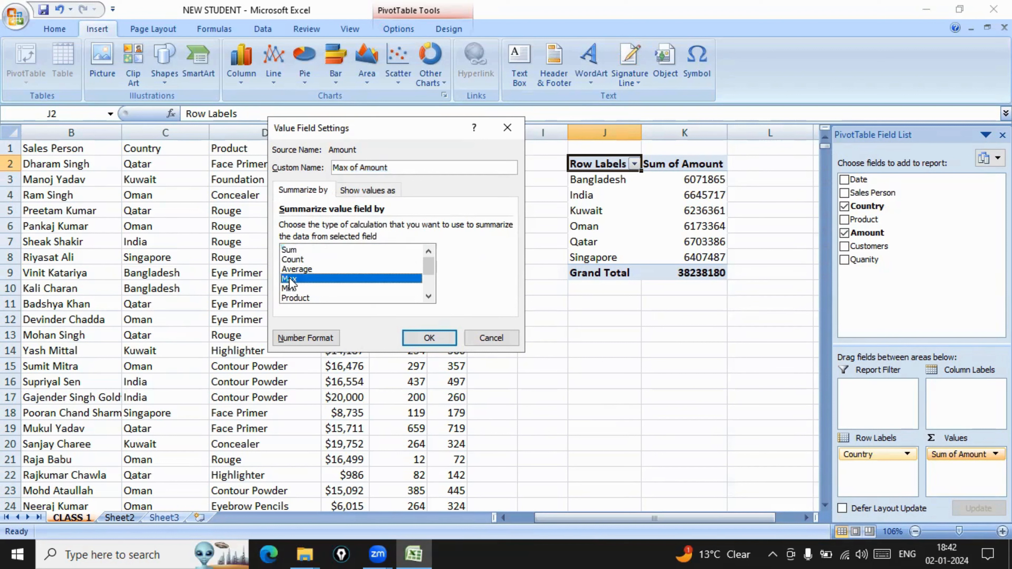
left_click(424, 343)
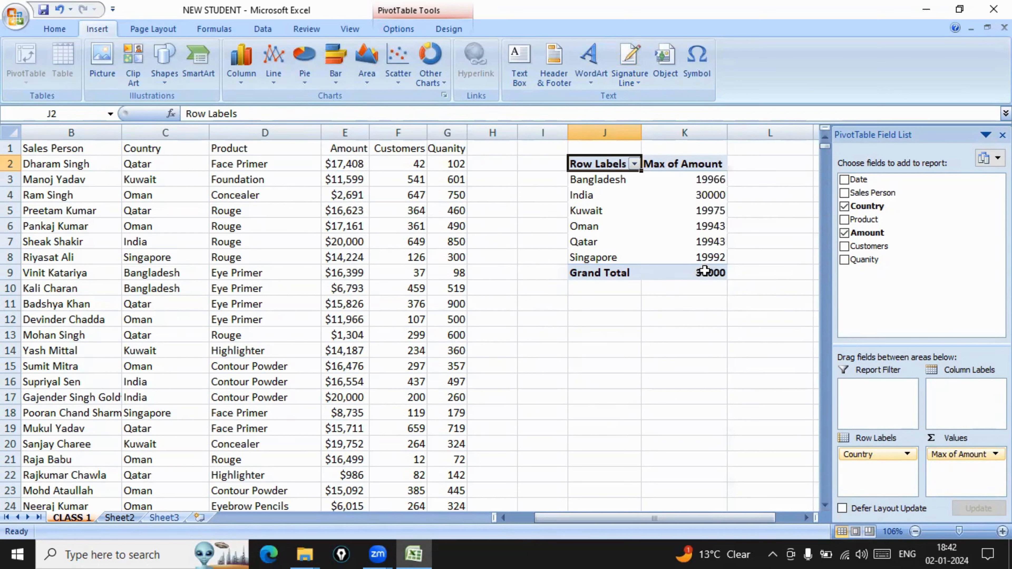
mouse_move(709, 283)
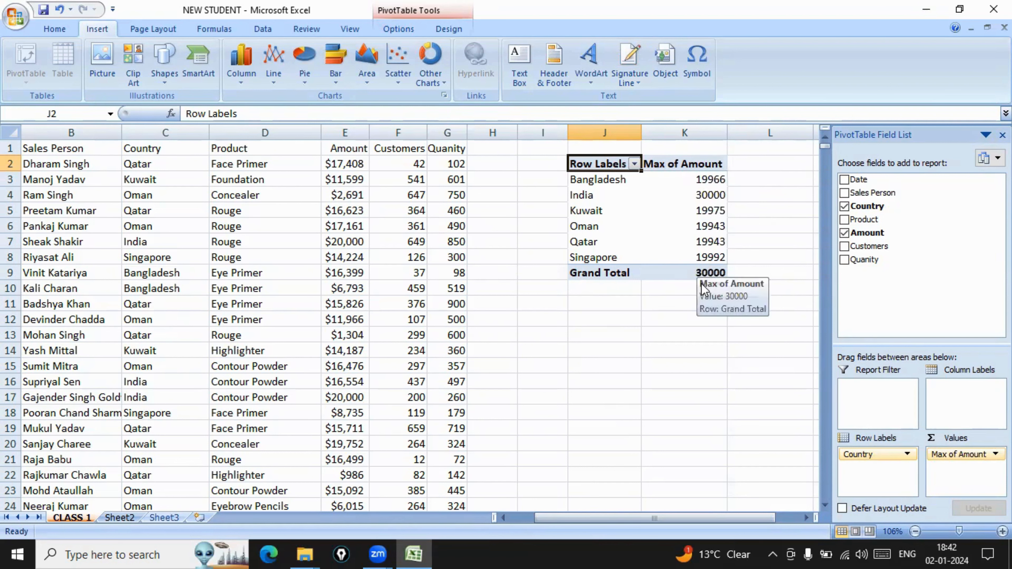
mouse_move(675, 274)
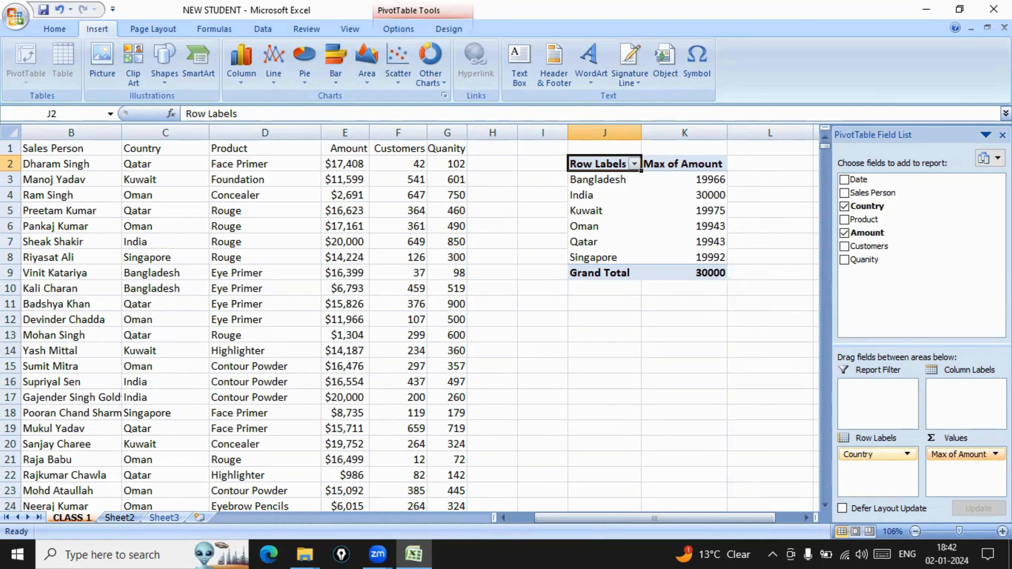
- Set the Amount field's summary calculation back to Sum in its value field settings
left_click(965, 454)
left_click(894, 437)
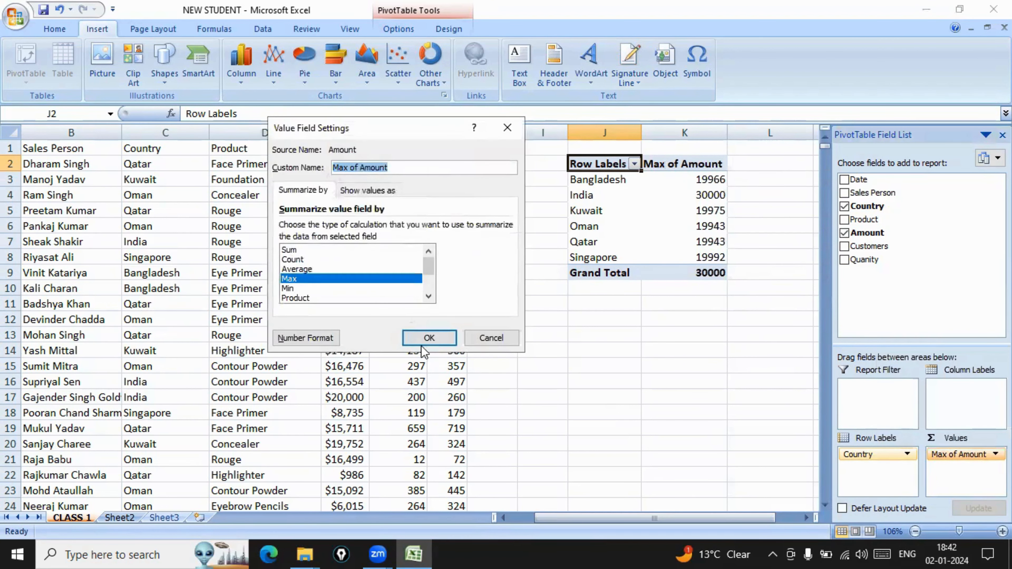
left_click(298, 247)
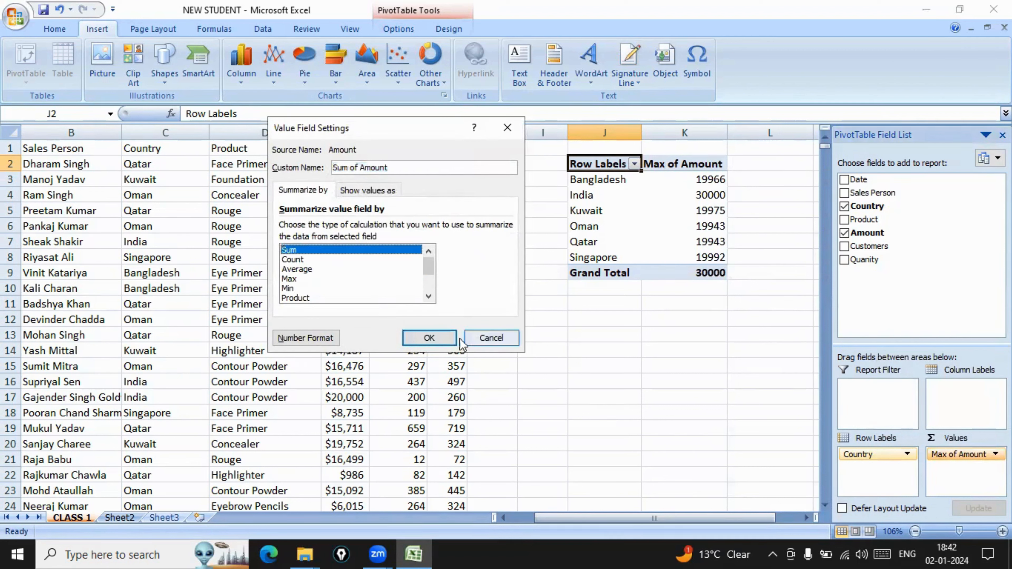
left_click(429, 337)
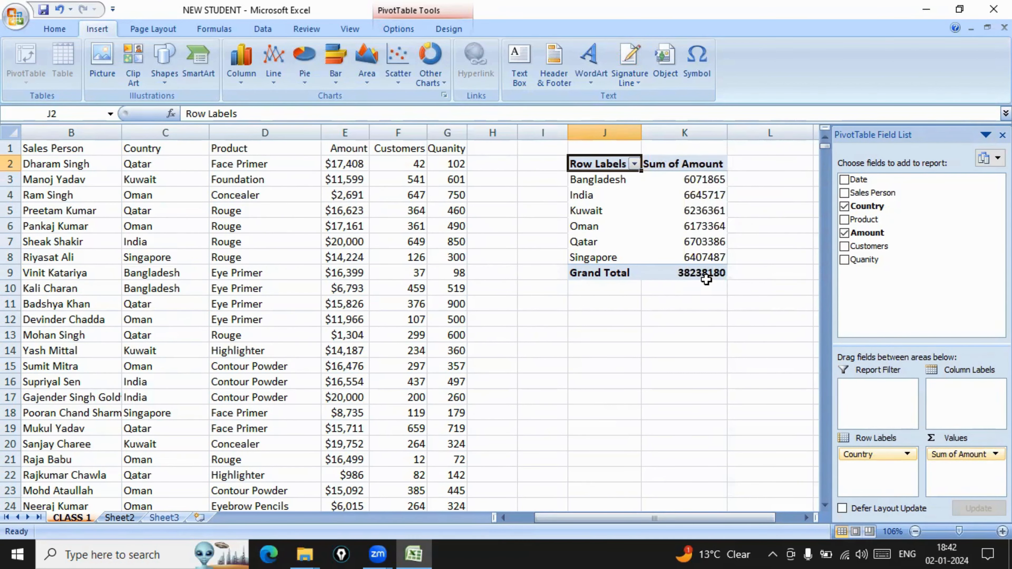
mouse_move(700, 273)
- View the Amount field's Value Field Settings from Oman's amount cell in the PivotTable, then close them without changes
left_click(605, 234)
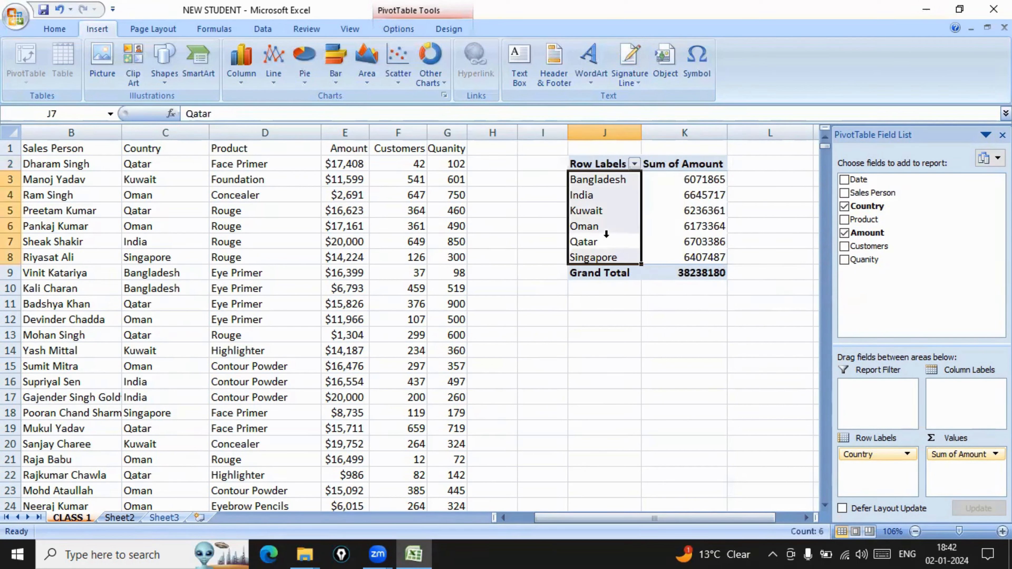
left_click(677, 224)
right_click(656, 232)
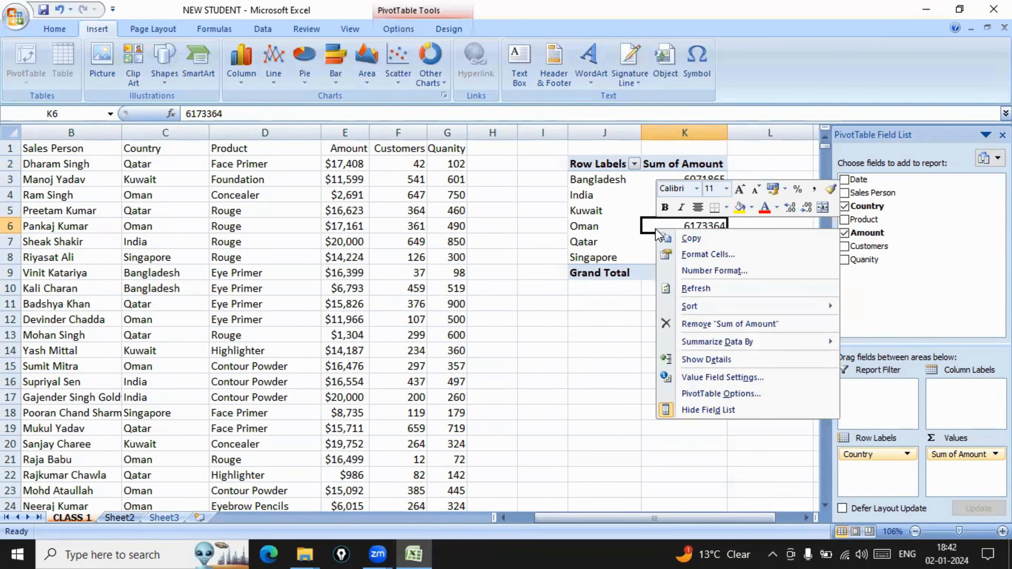
left_click(723, 377)
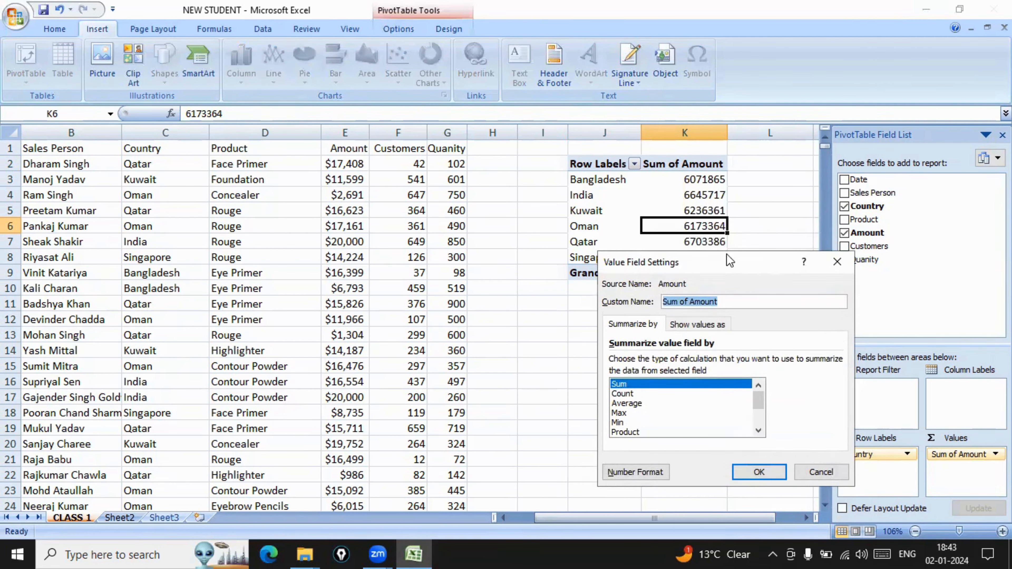
left_click_drag(726, 255, 690, 194)
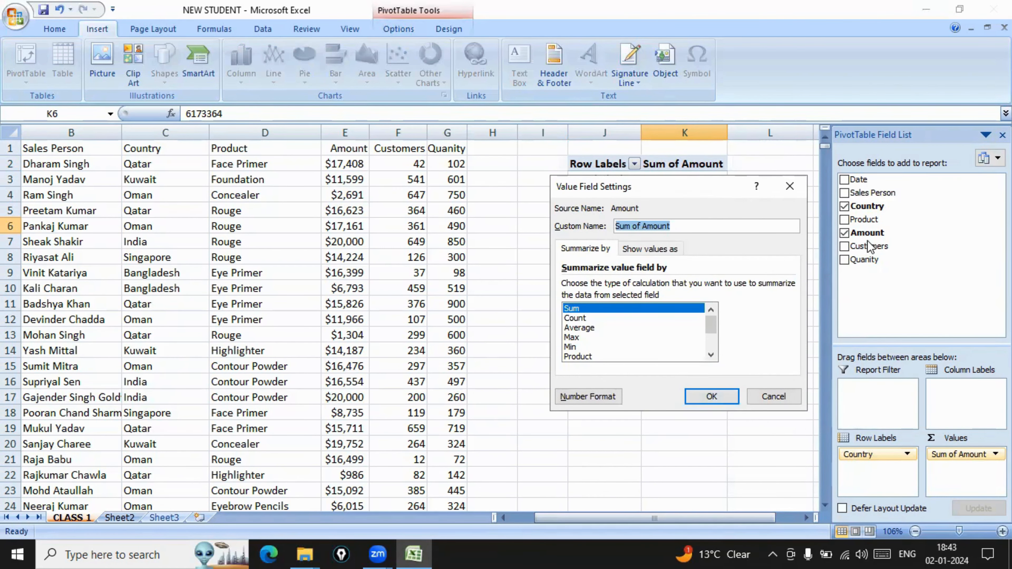
left_click(789, 186)
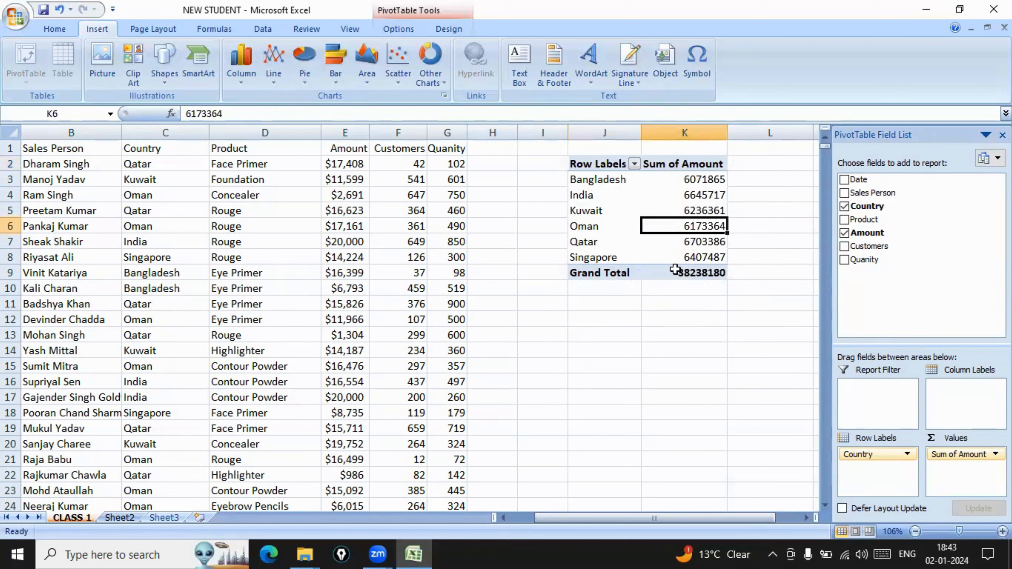
- Turn off the grand totals for rows and columns in the PivotTable's options
right_click(608, 245)
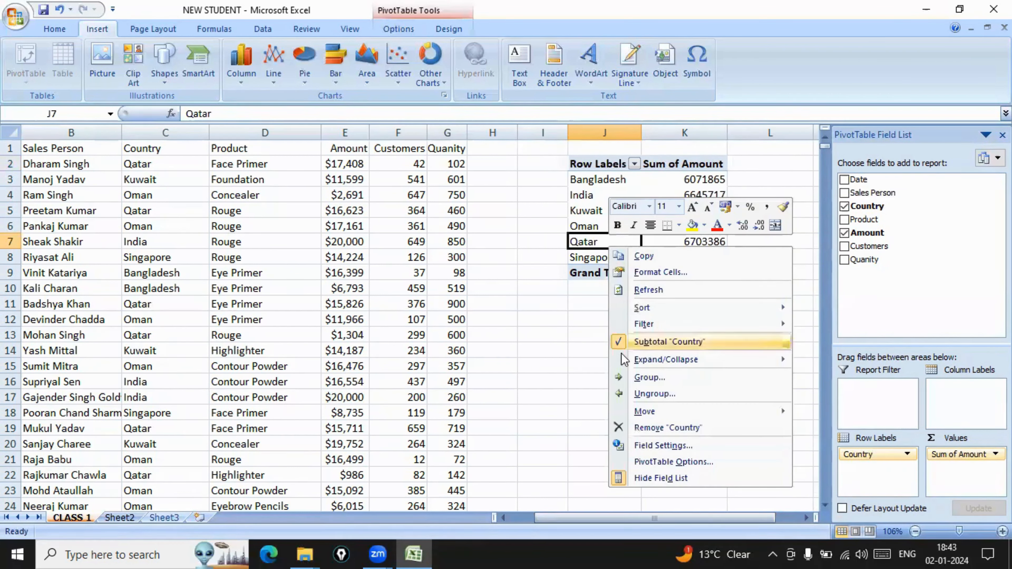
left_click(658, 467)
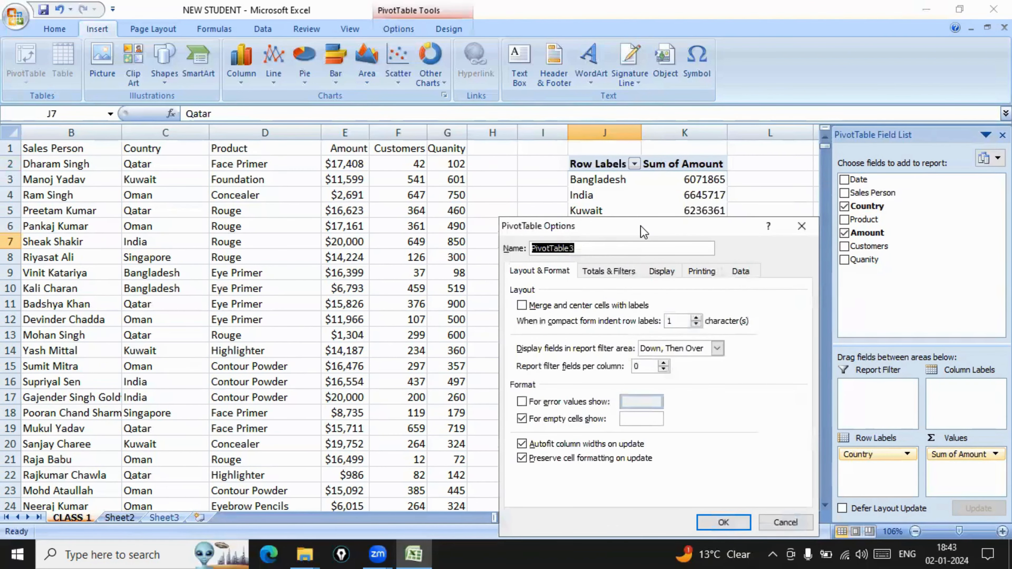
left_click_drag(643, 231, 362, 142)
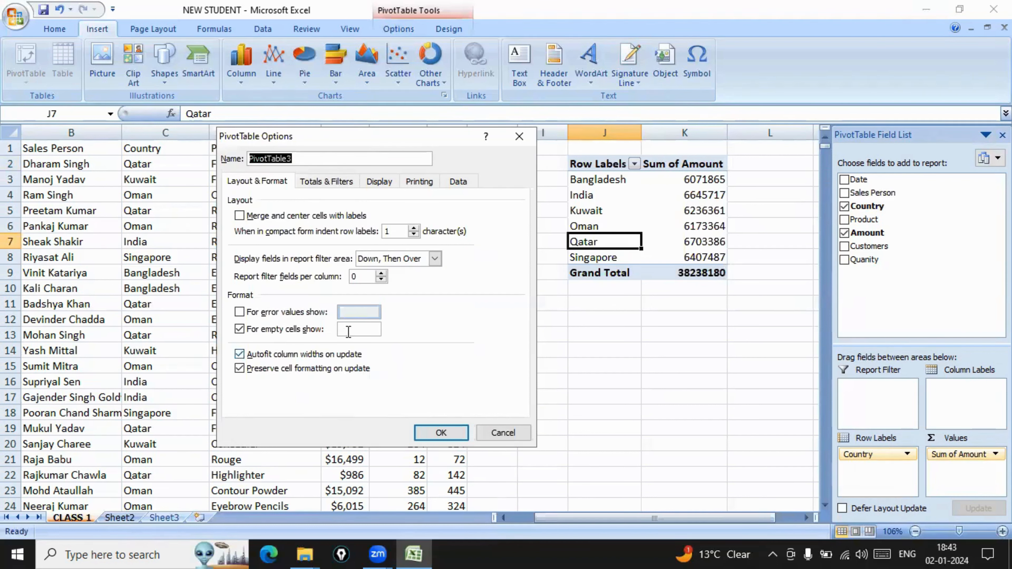
left_click(327, 182)
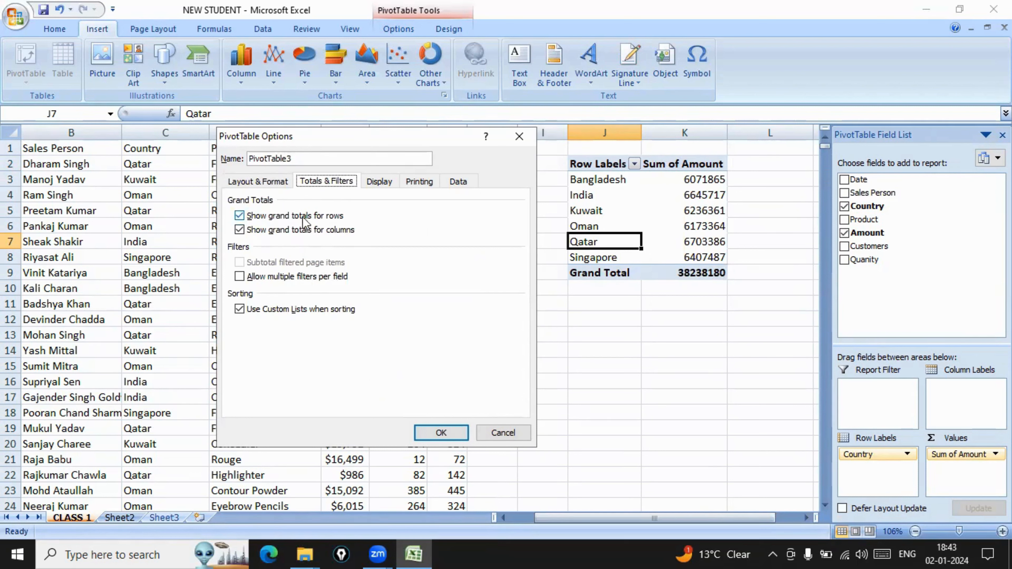
left_click(240, 216)
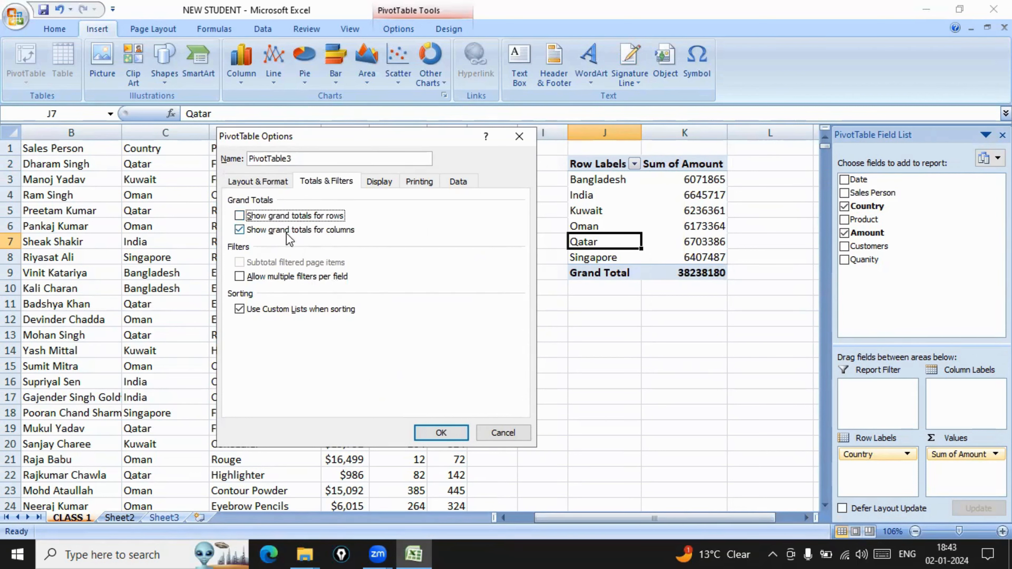
left_click(238, 230)
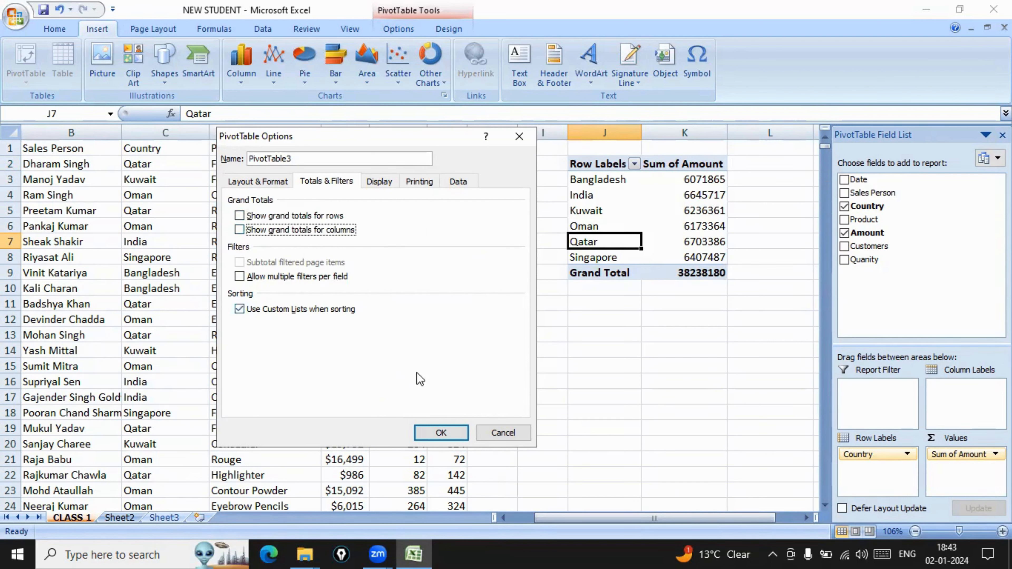
left_click(432, 433)
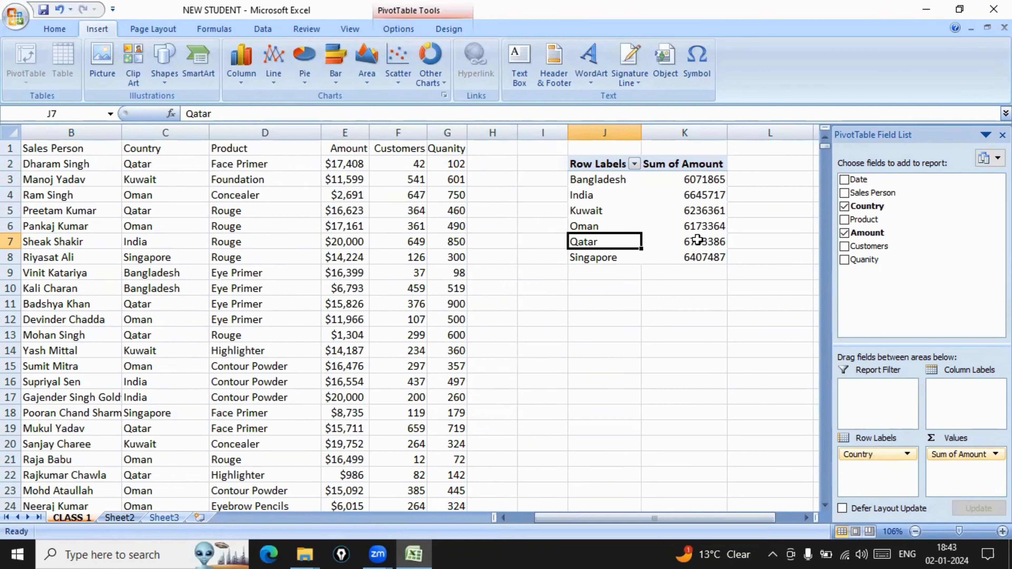
left_click(586, 383)
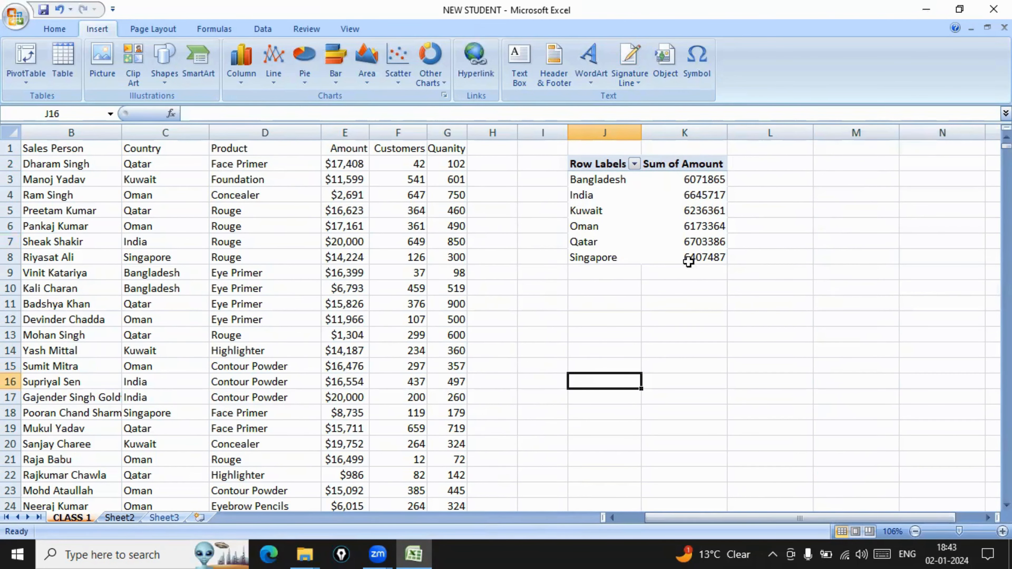
- Turn the grand totals for rows and columns back on in the PivotTable's options
left_click(632, 220)
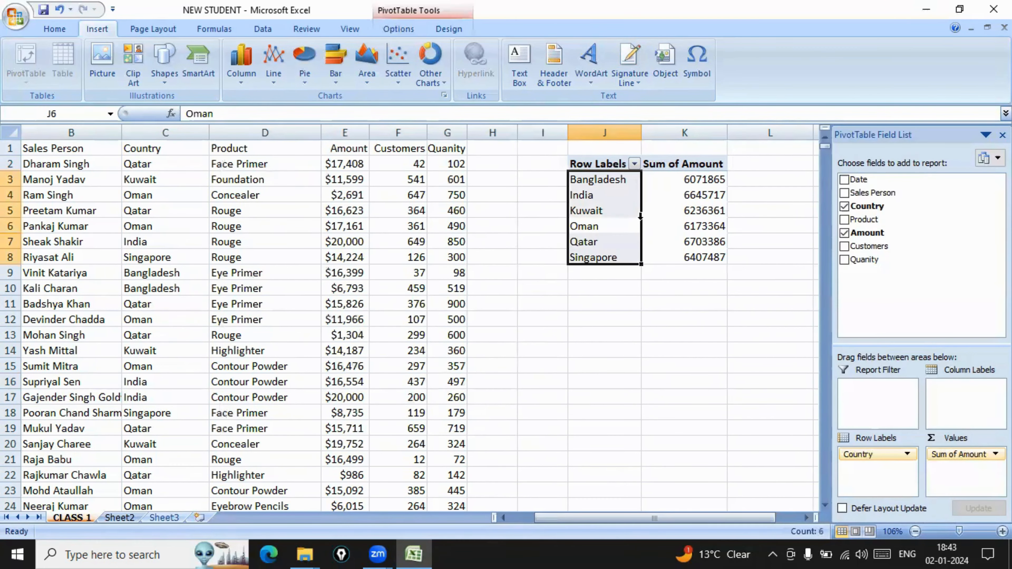
left_click(669, 217)
right_click(608, 222)
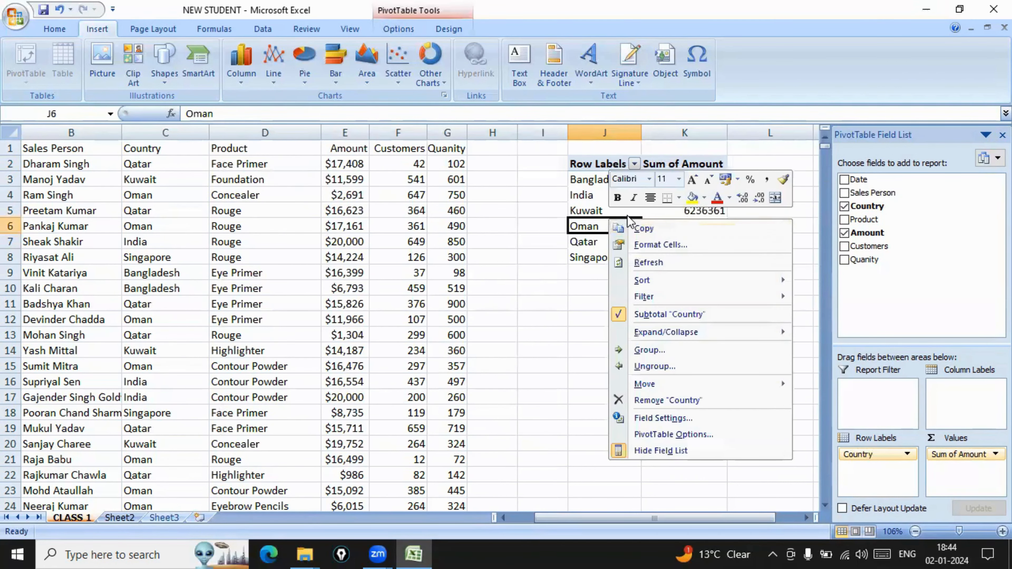
left_click(685, 434)
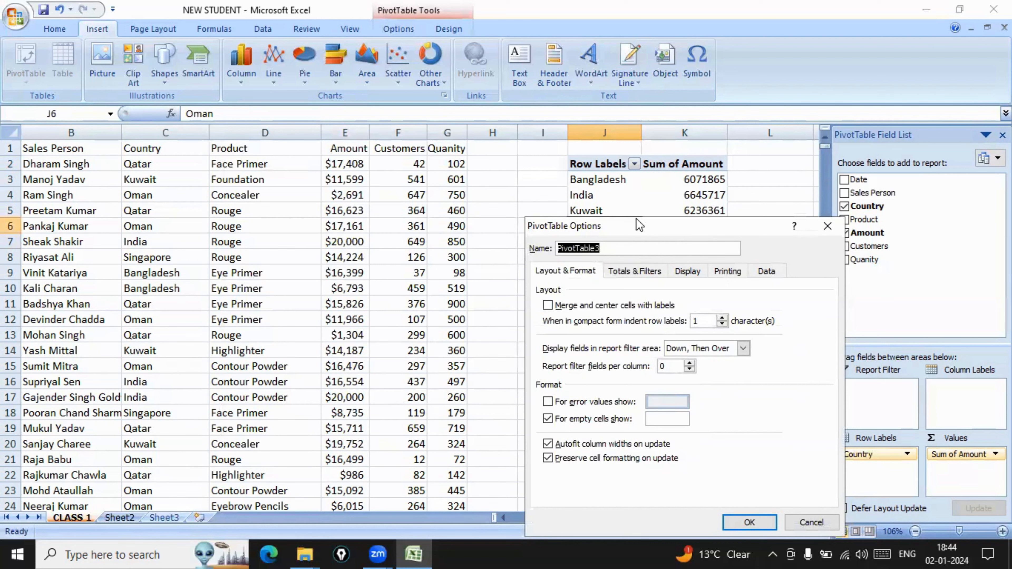
left_click_drag(635, 219, 493, 69)
left_click(491, 124)
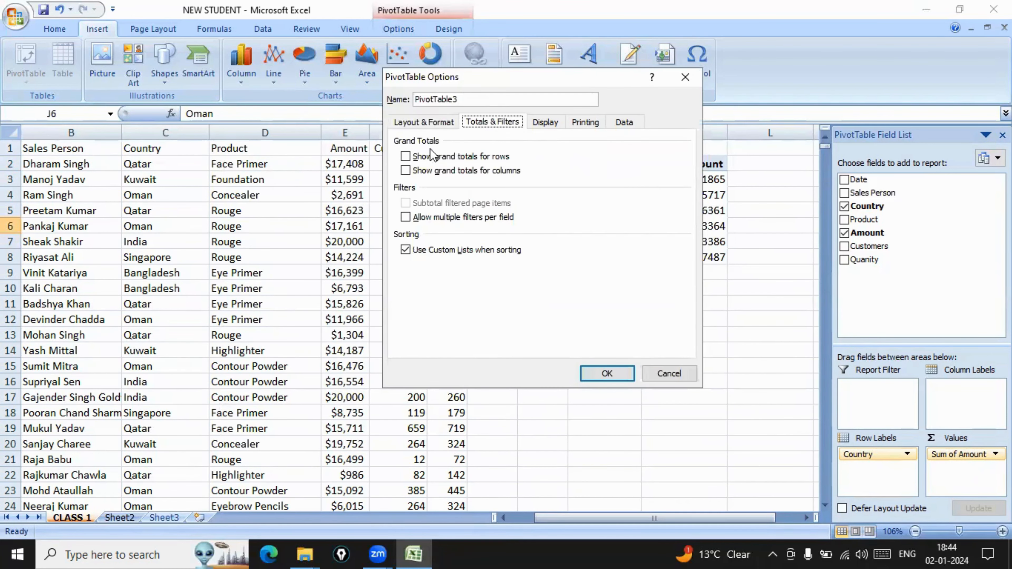
left_click(405, 156)
left_click(405, 171)
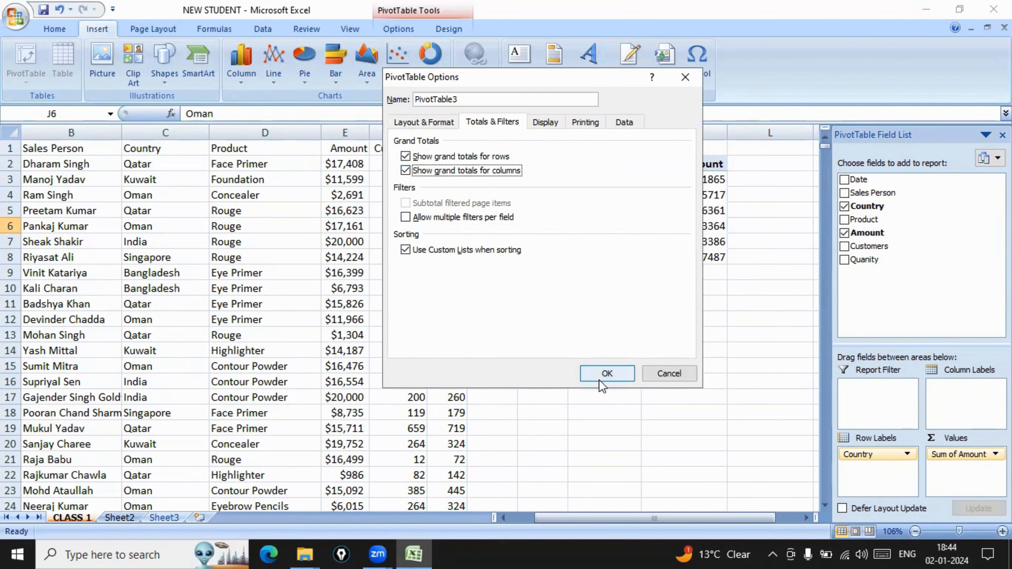
left_click(607, 376)
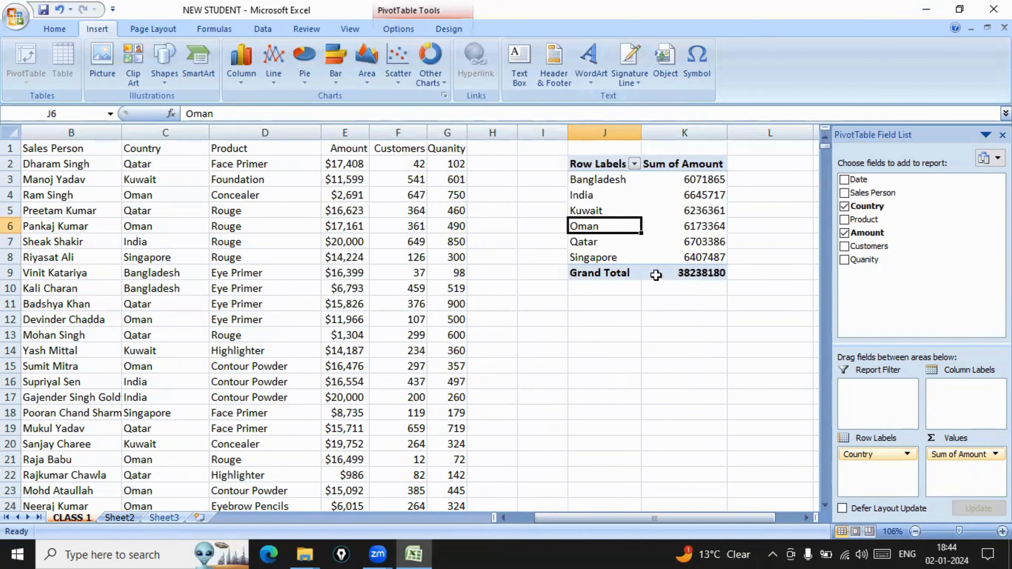
- Change the Amount field's summary calculation in the PivotTable to Count
mouse_move(703, 272)
left_click(995, 454)
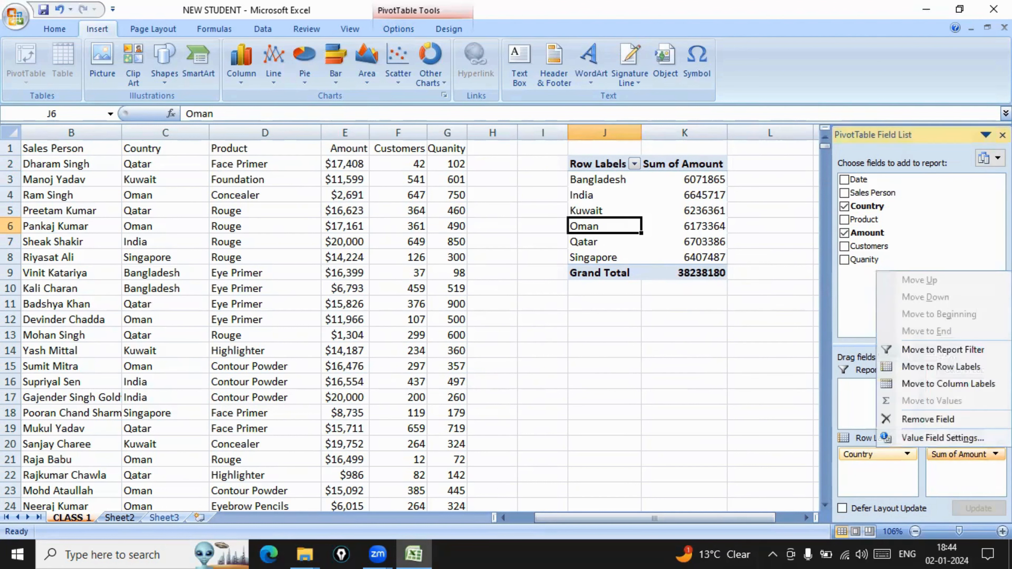
left_click(960, 437)
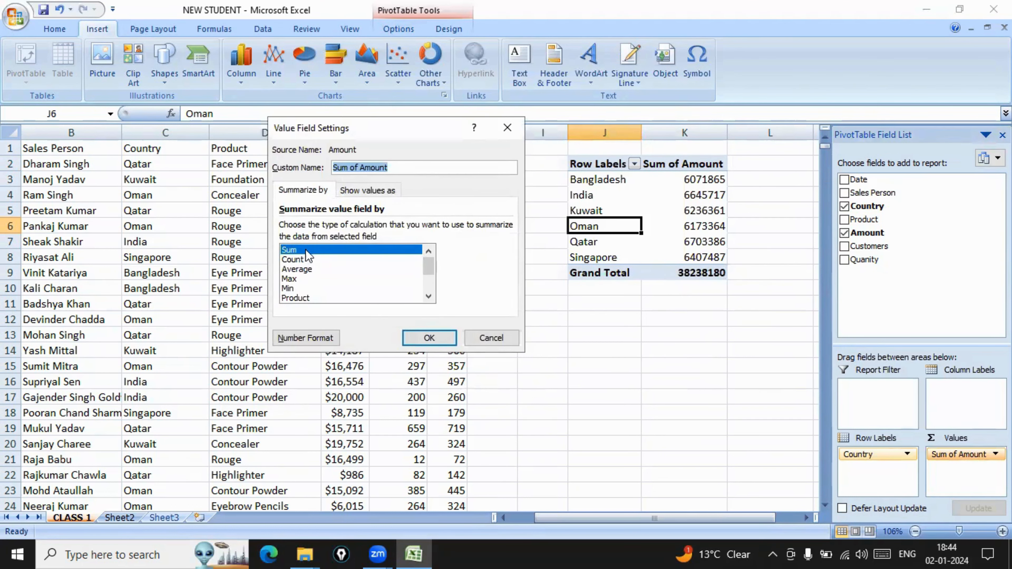
left_click(293, 260)
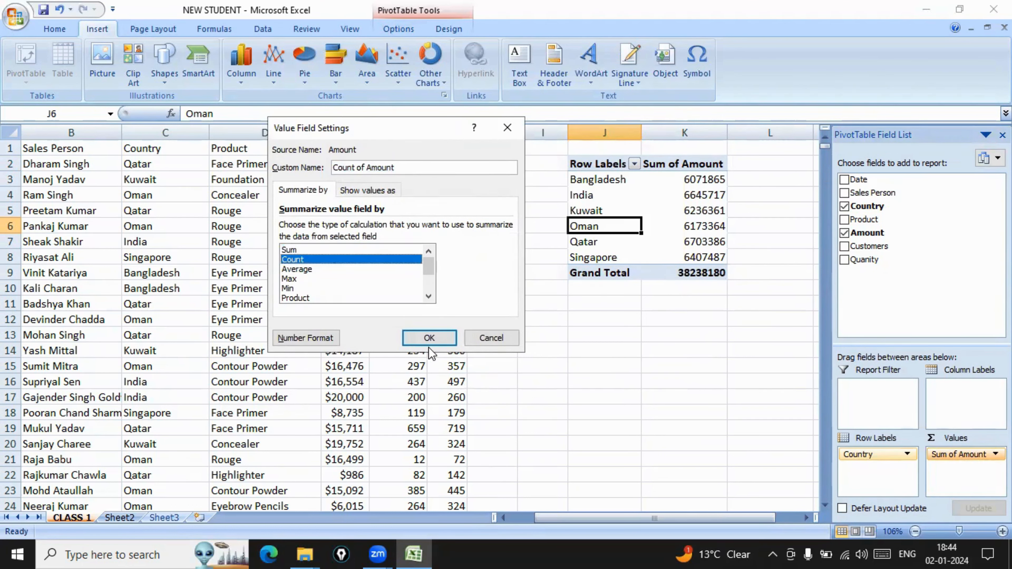
left_click(430, 339)
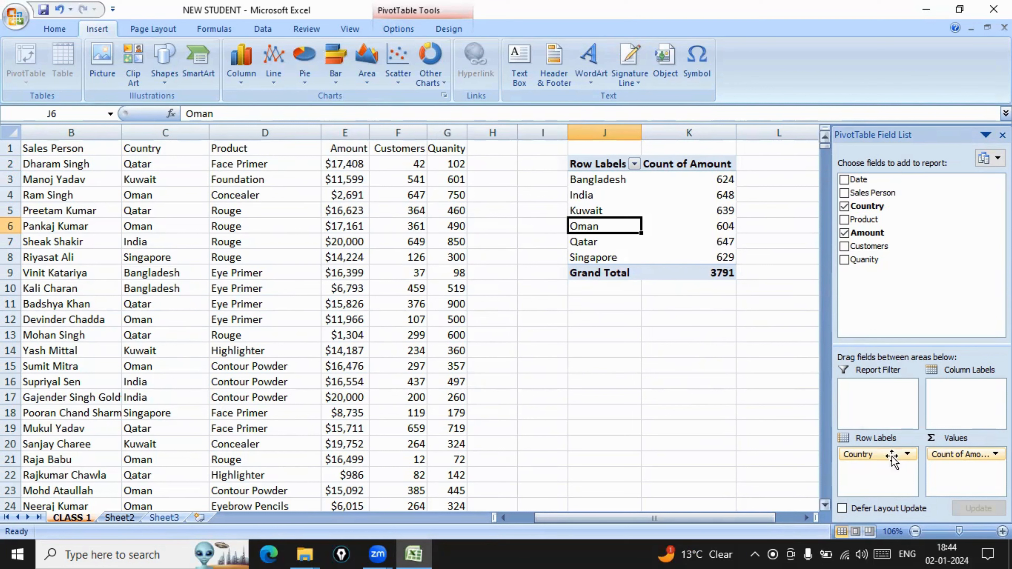
- Summarize the PivotTable's Amount field by Min
left_click(982, 454)
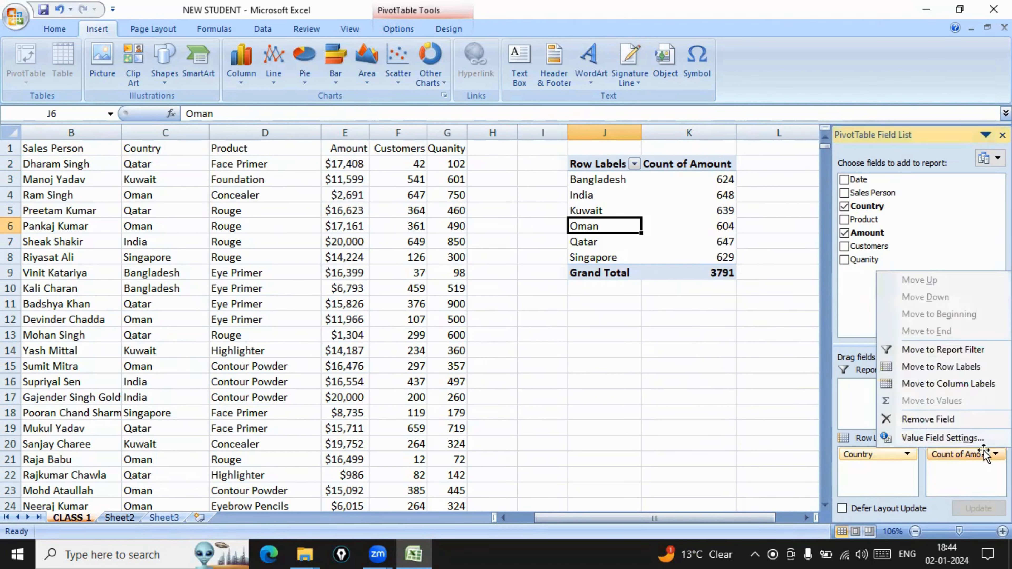
left_click(964, 438)
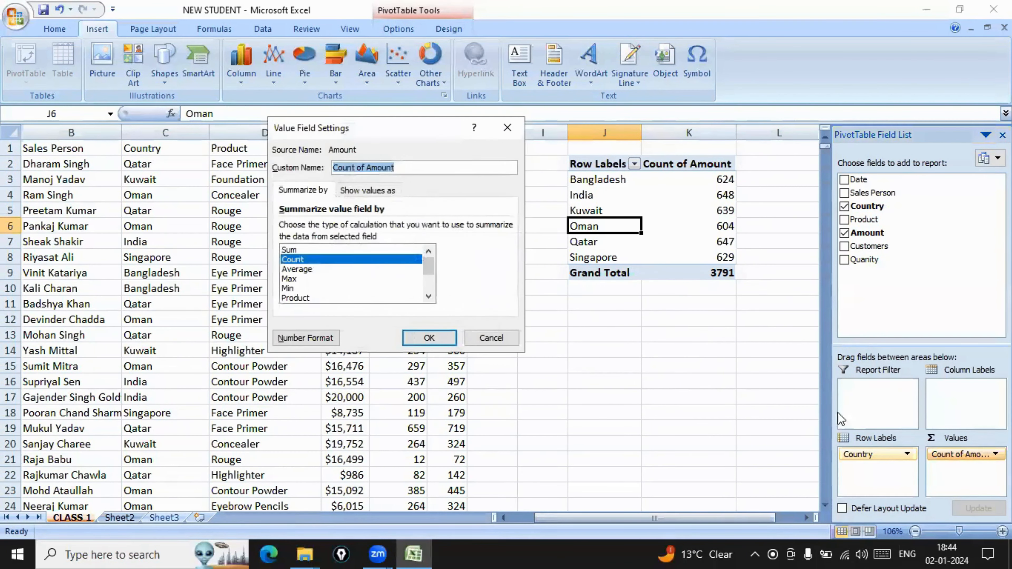
left_click(287, 289)
left_click(429, 337)
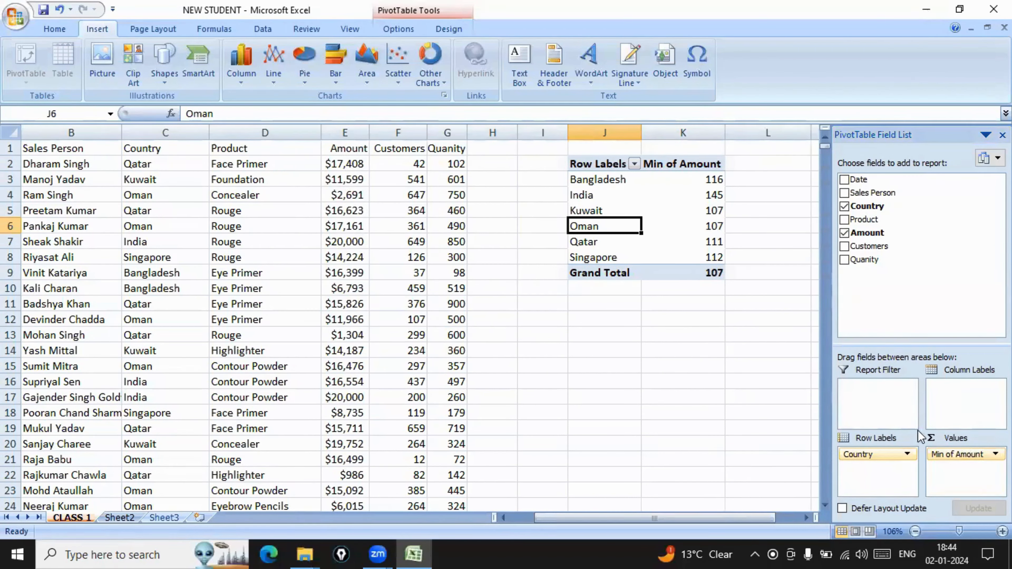
- Return the Amount field's summary calculation to Sum and deselect the PivotTable
left_click(968, 458)
left_click(932, 438)
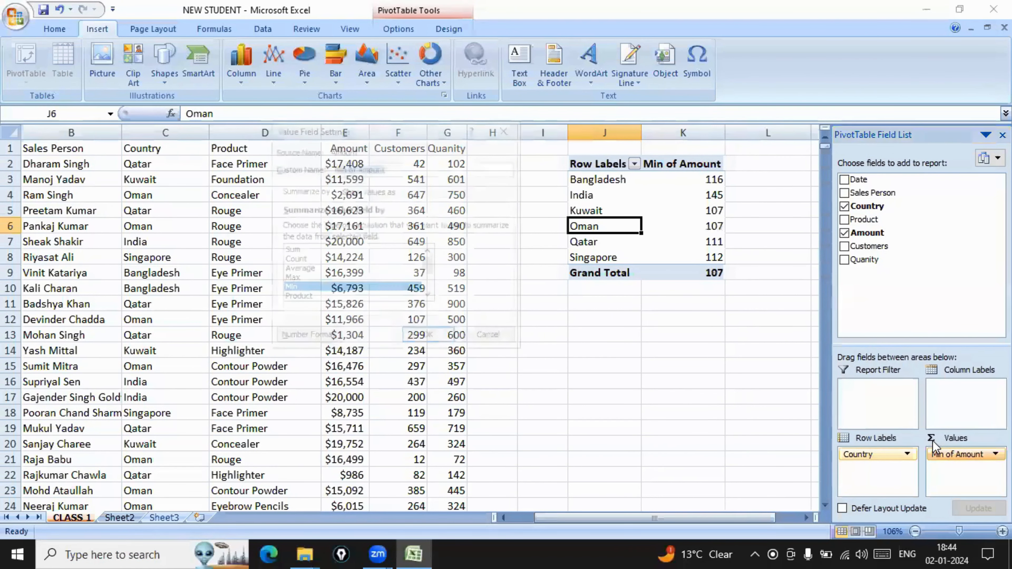
left_click(293, 260)
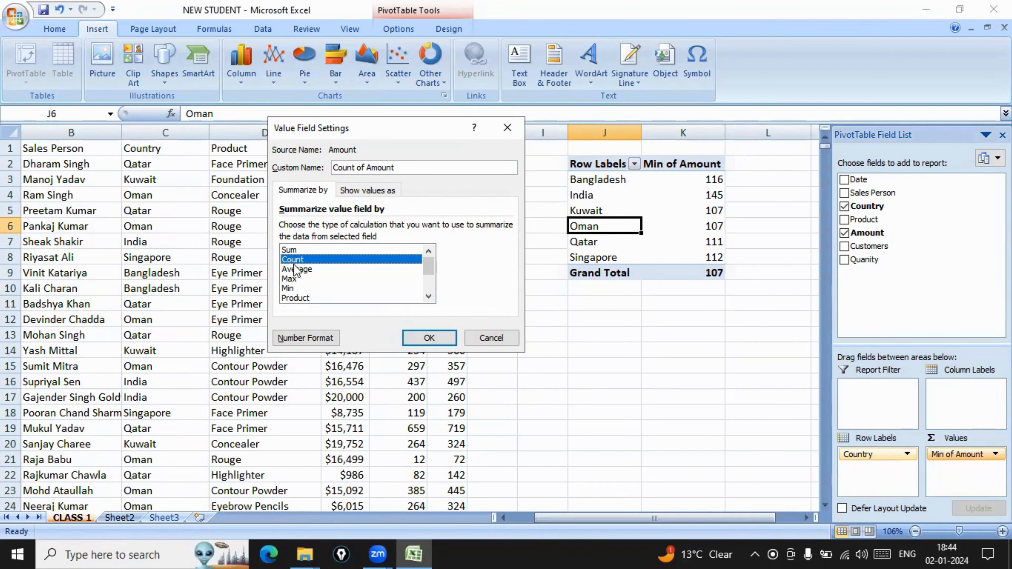
left_click(290, 250)
left_click(429, 338)
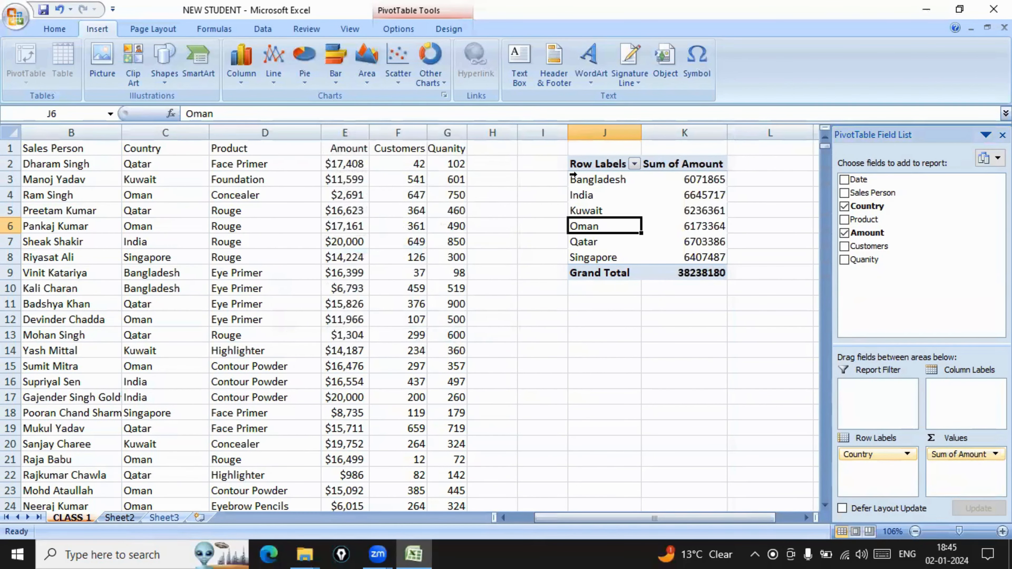
left_click(665, 305)
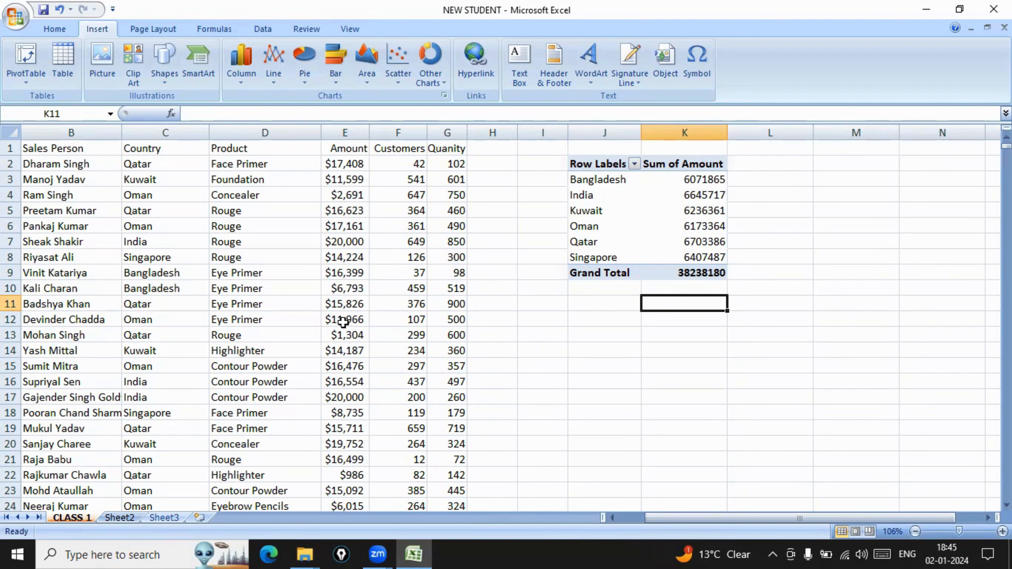
left_click(628, 207)
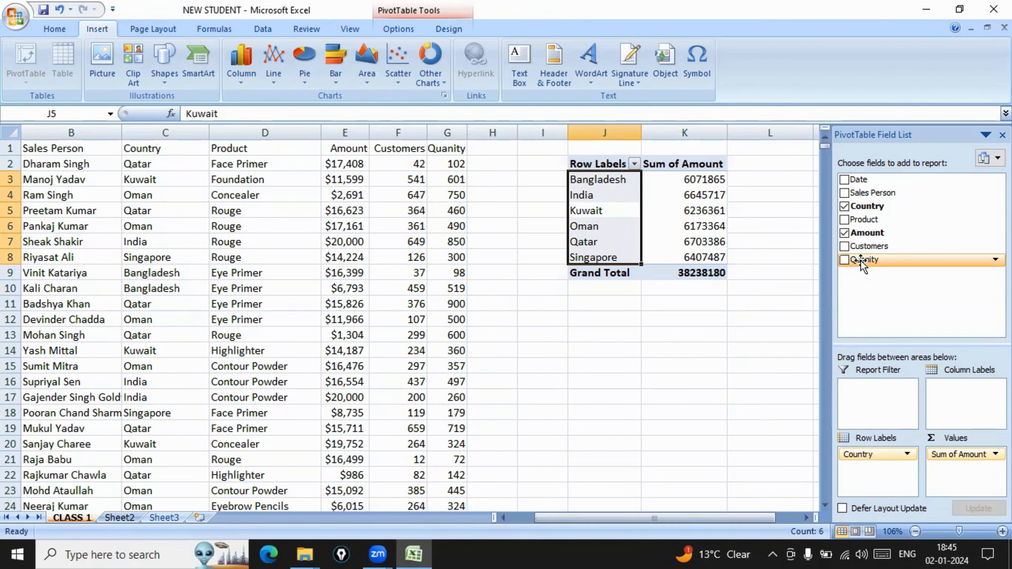
left_click(694, 284)
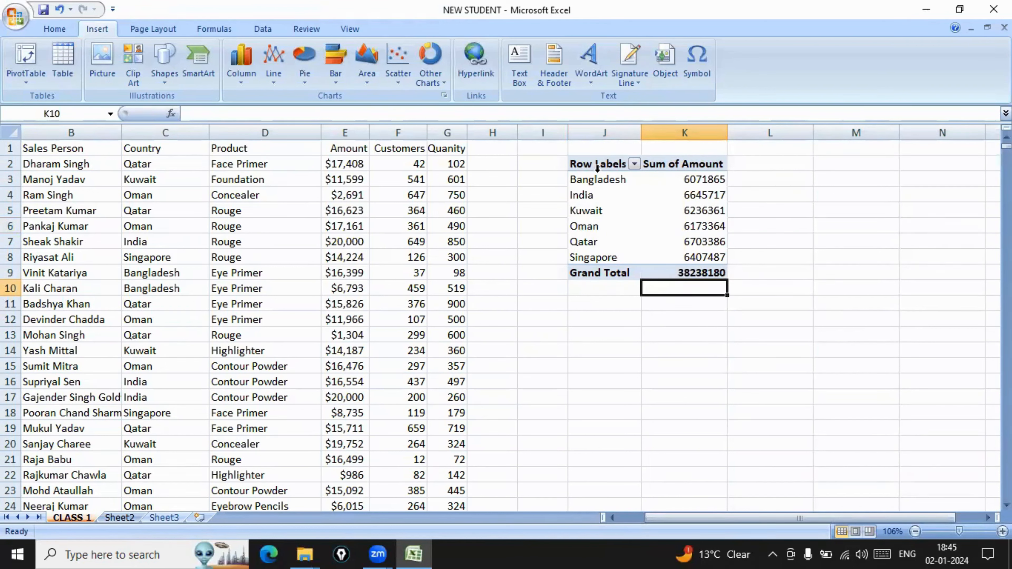
left_click(620, 364)
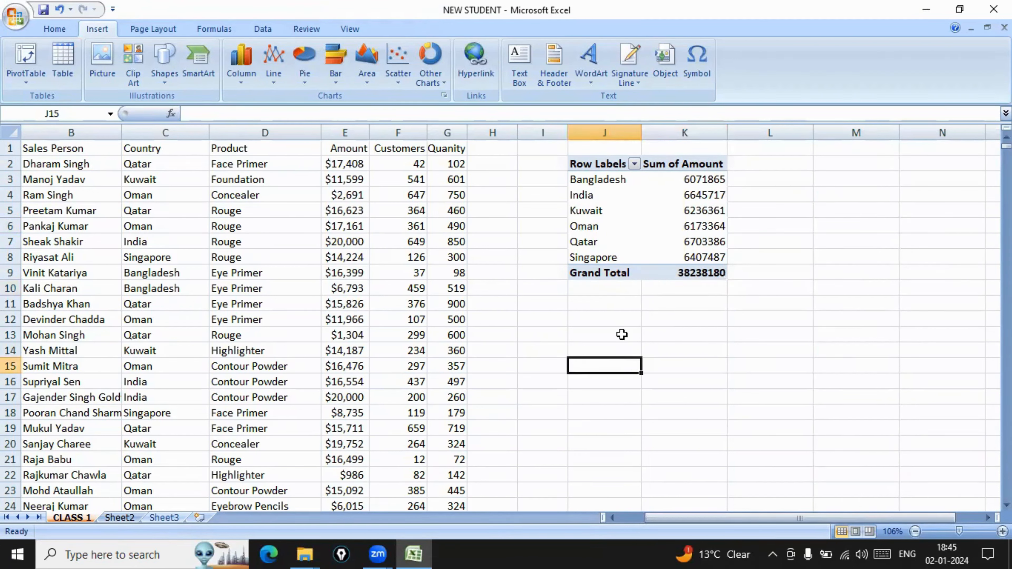
left_click(707, 212)
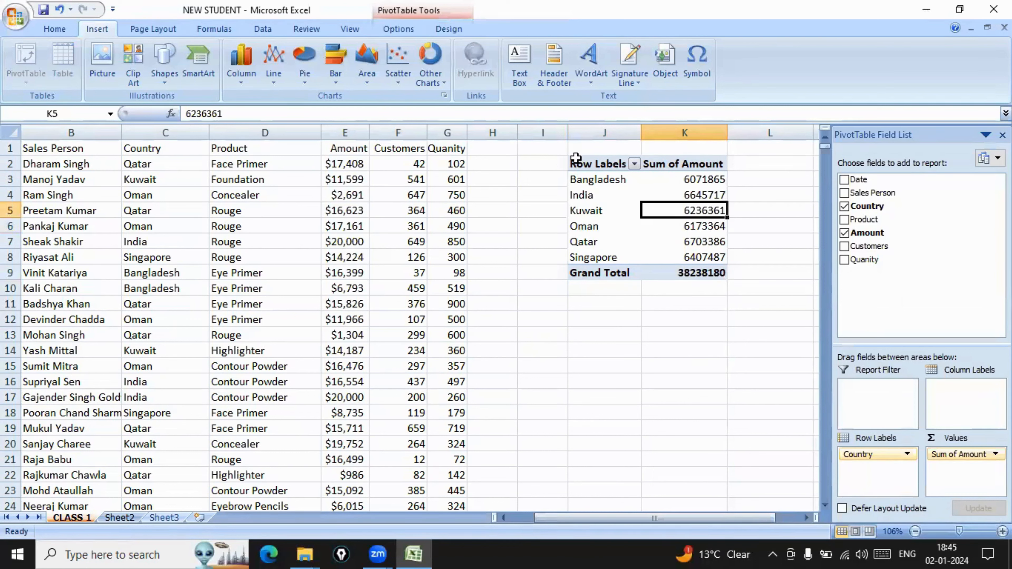
- Move the whole PivotTable down to start at cell J12, and place a copy of it above, starting at J3
left_click_drag(576, 158, 705, 273)
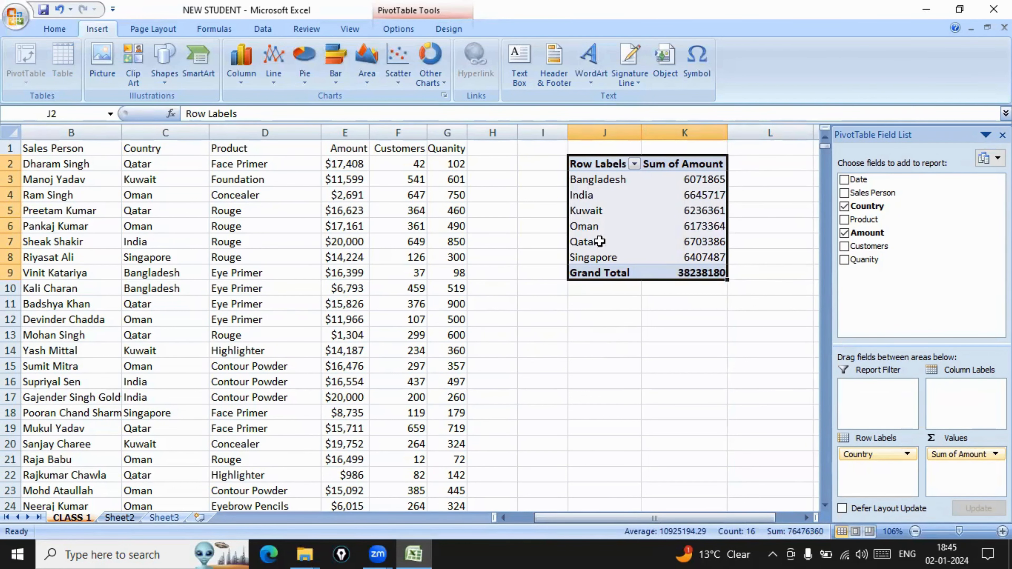
left_click(597, 227)
left_click_drag(562, 163, 685, 164)
left_click(584, 226)
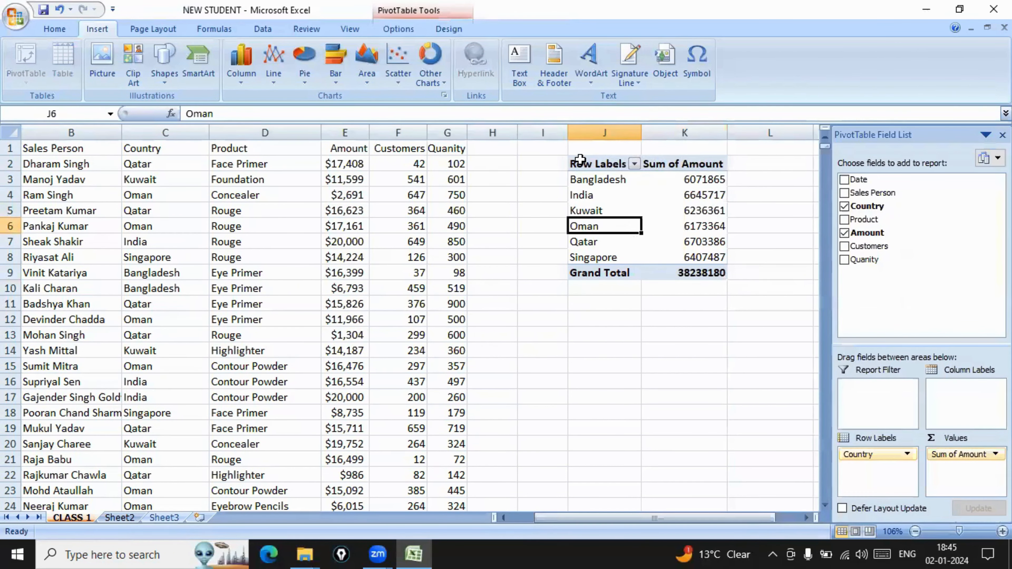
left_click_drag(581, 164, 716, 274)
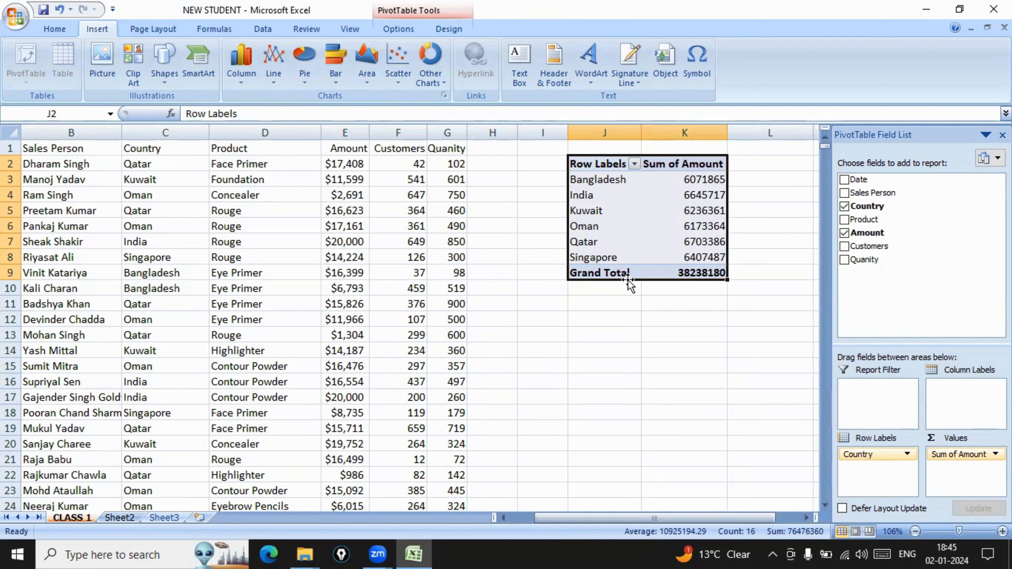
left_click_drag(628, 280, 604, 416)
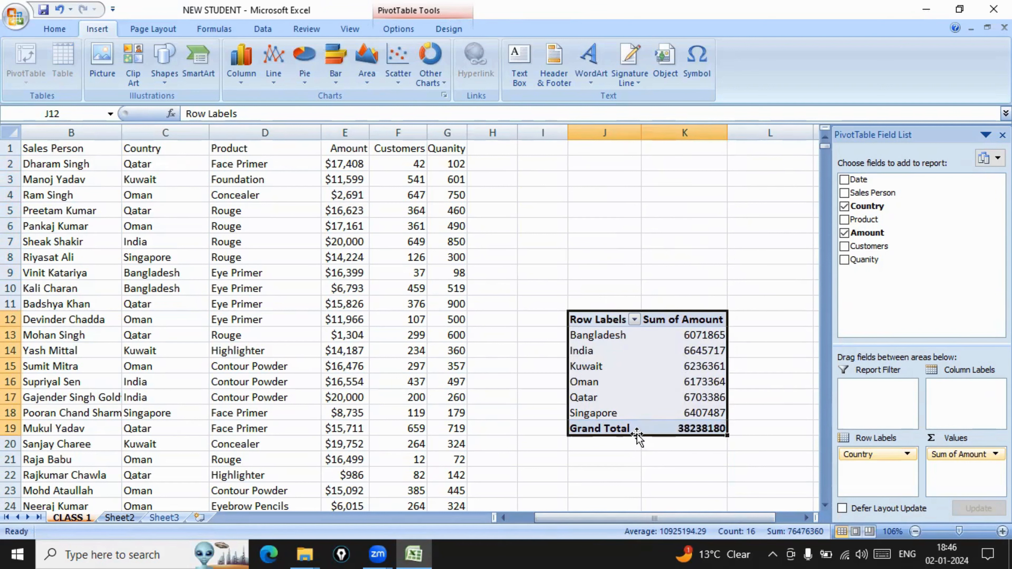
left_click_drag(639, 438, 593, 283)
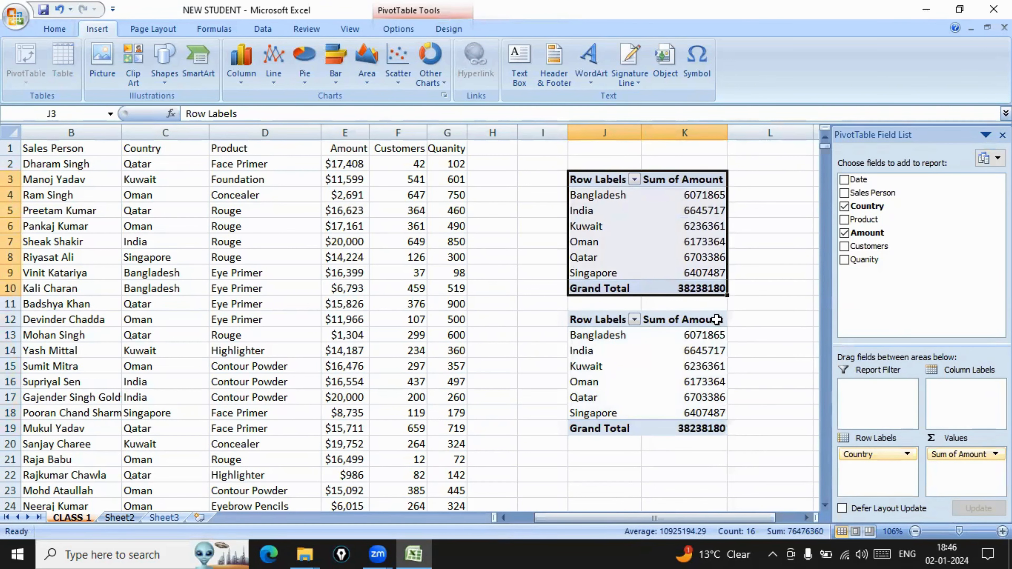
left_click(770, 303)
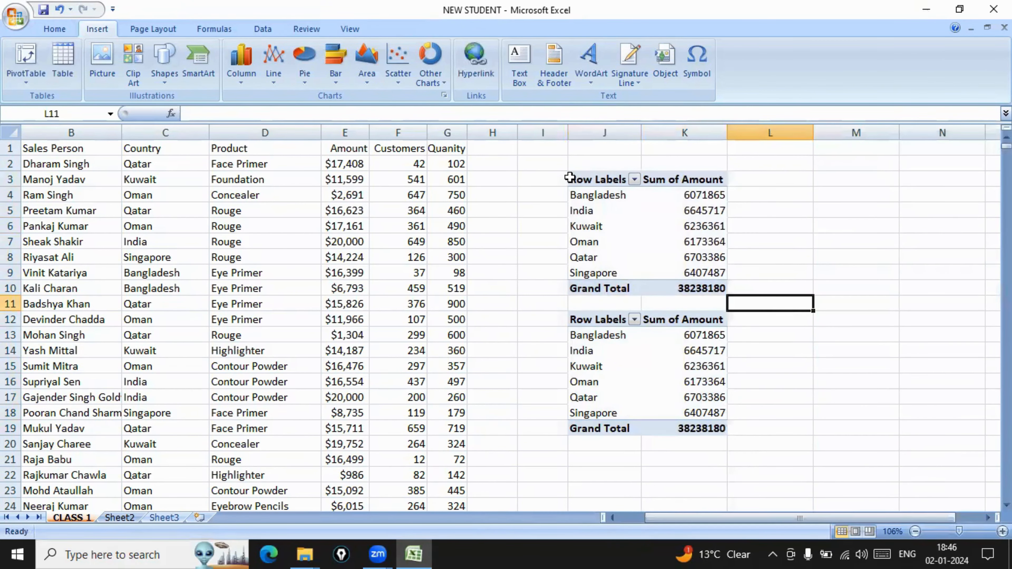
left_click_drag(586, 179, 648, 295)
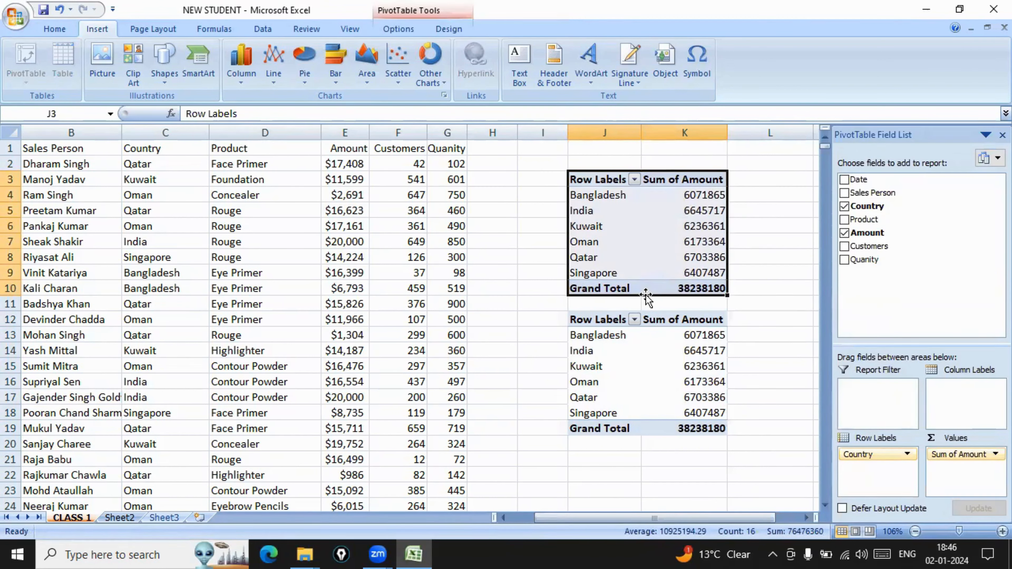
left_click_drag(649, 297, 553, 282)
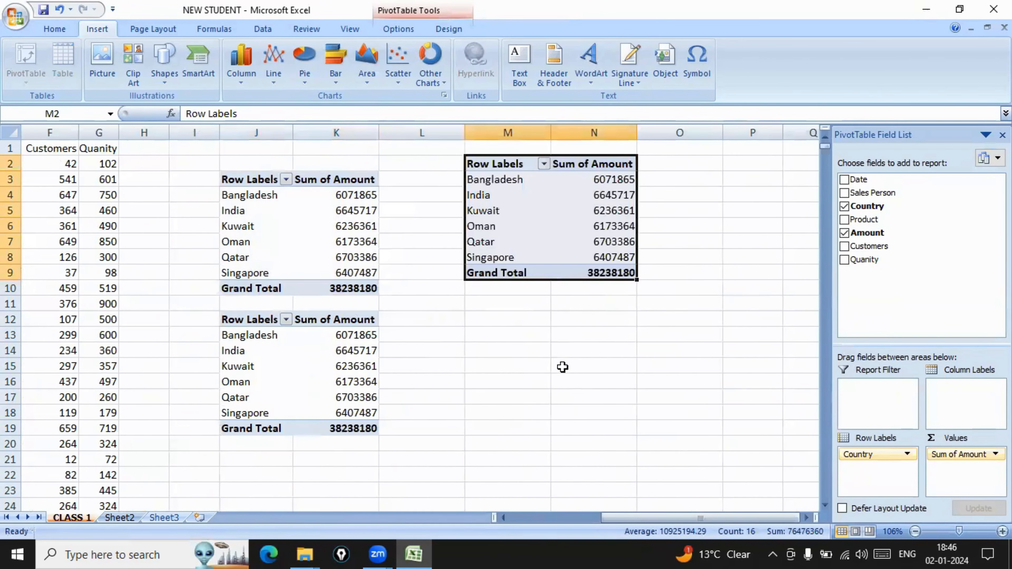
key("Delete")
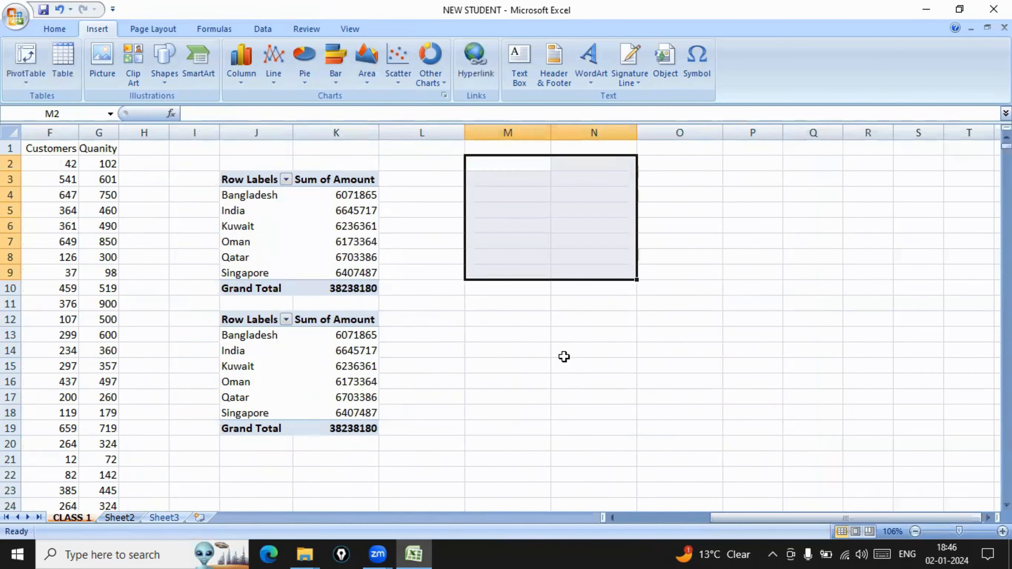
- Replace Amount with Quanity as the summed value field in the lower PivotTable at J12, and deselect the table
left_click(299, 381)
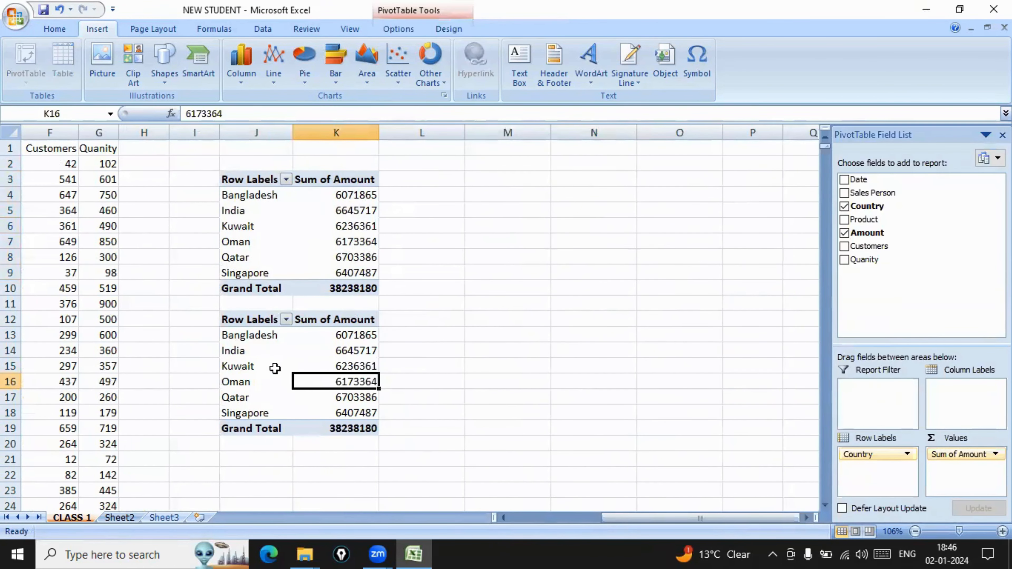
left_click(267, 209)
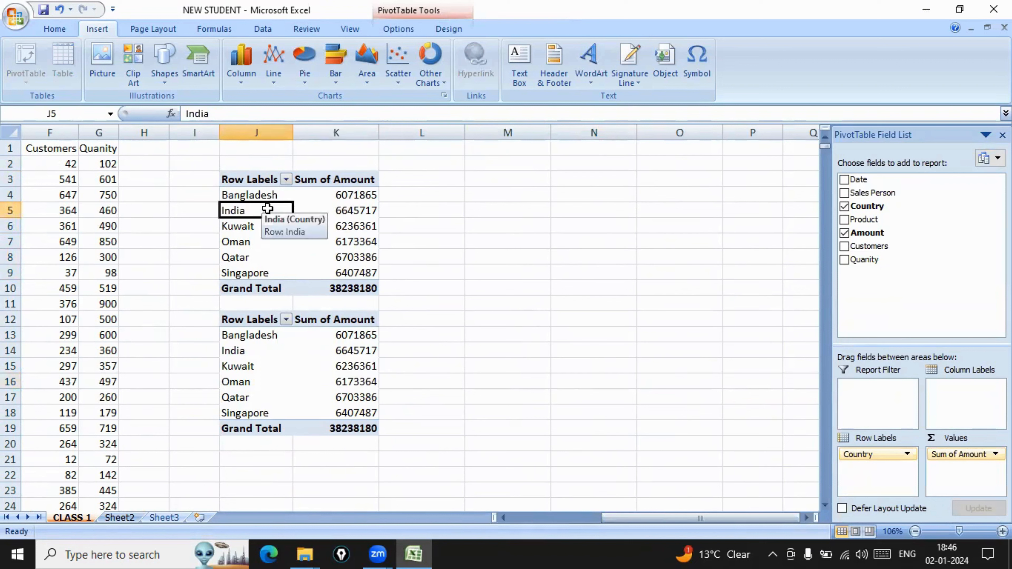
left_click(283, 363)
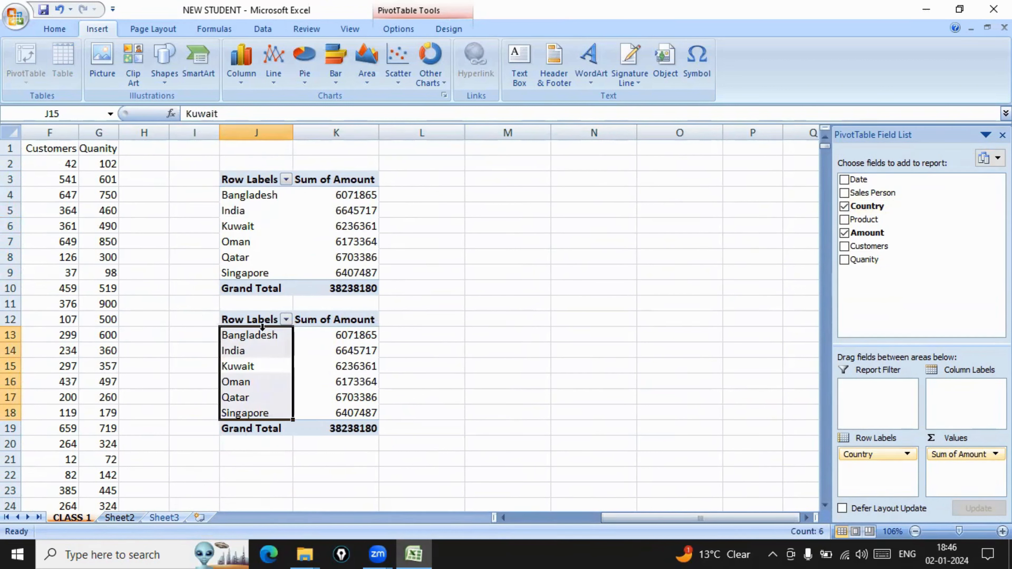
left_click(315, 338)
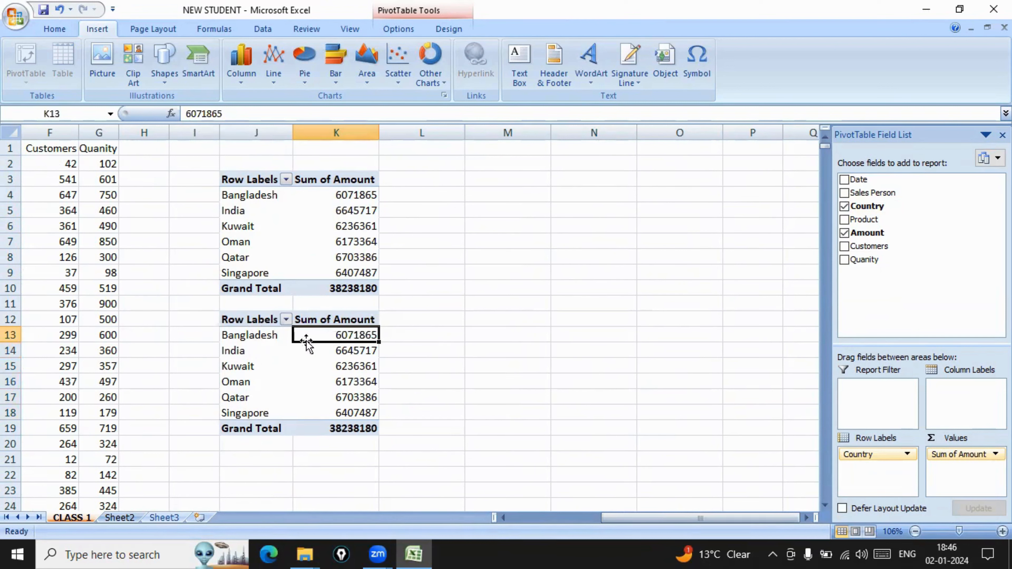
left_click(359, 360)
left_click(248, 319)
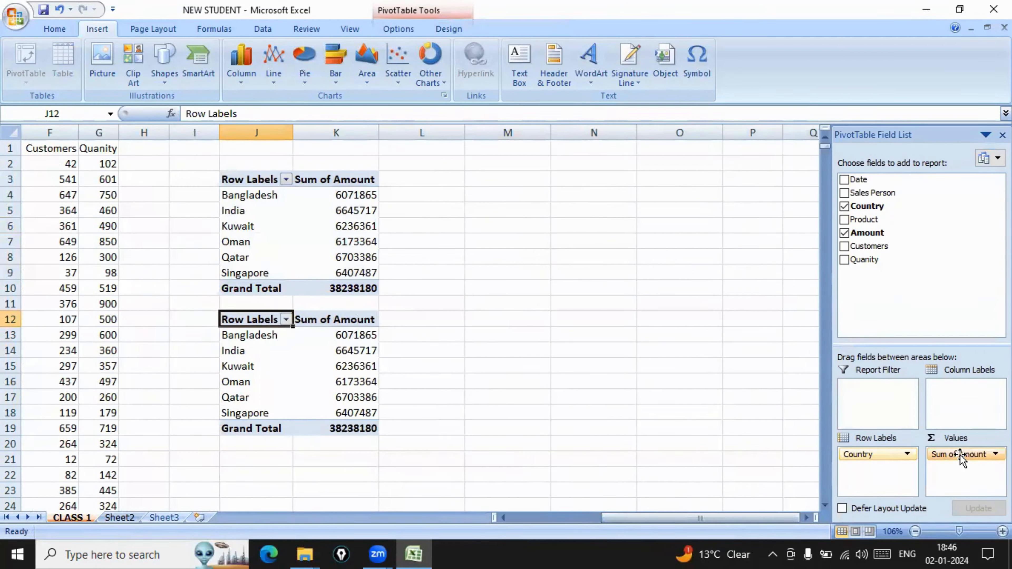
left_click_drag(961, 457, 844, 249)
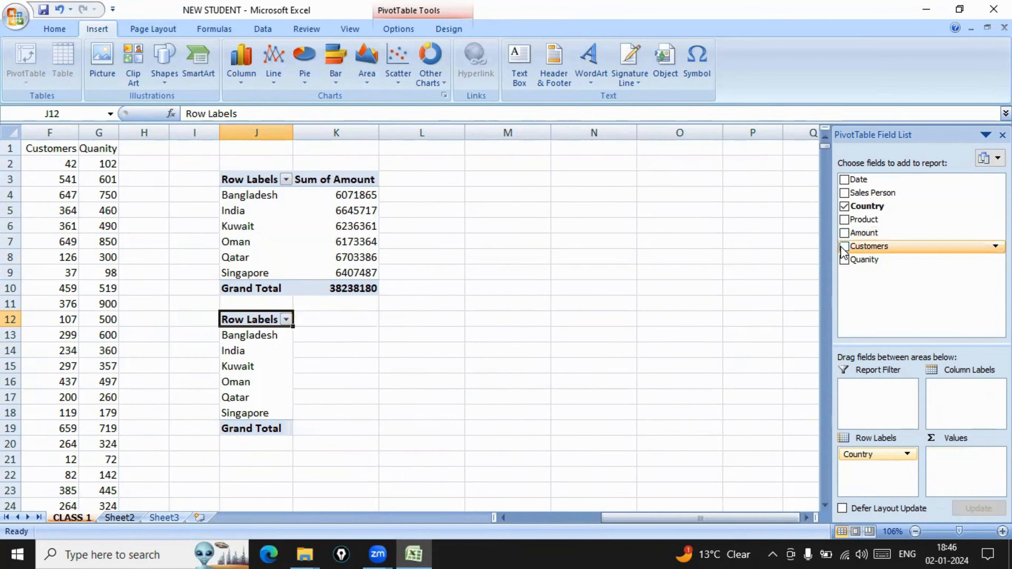
left_click(844, 259)
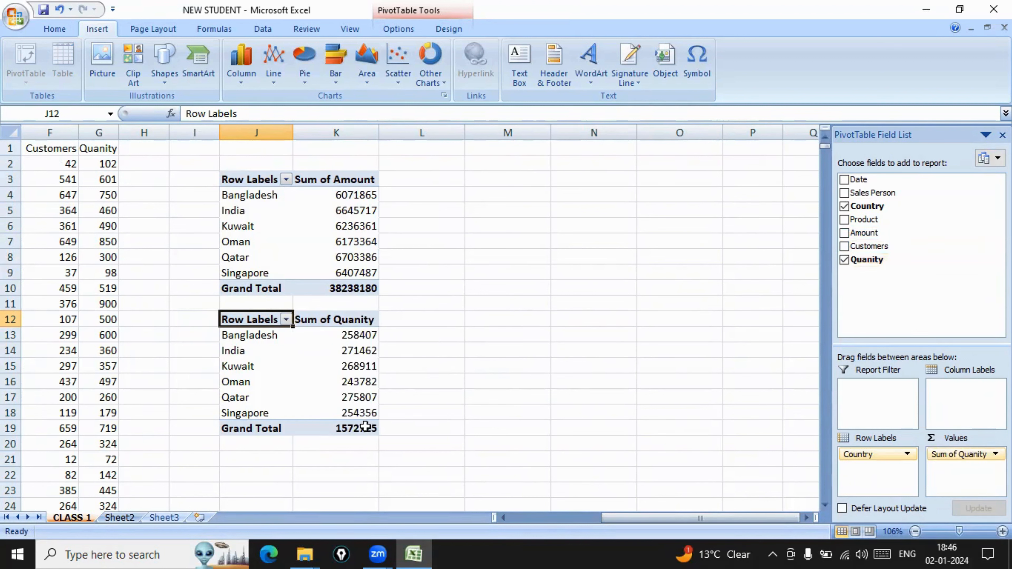
left_click(290, 442)
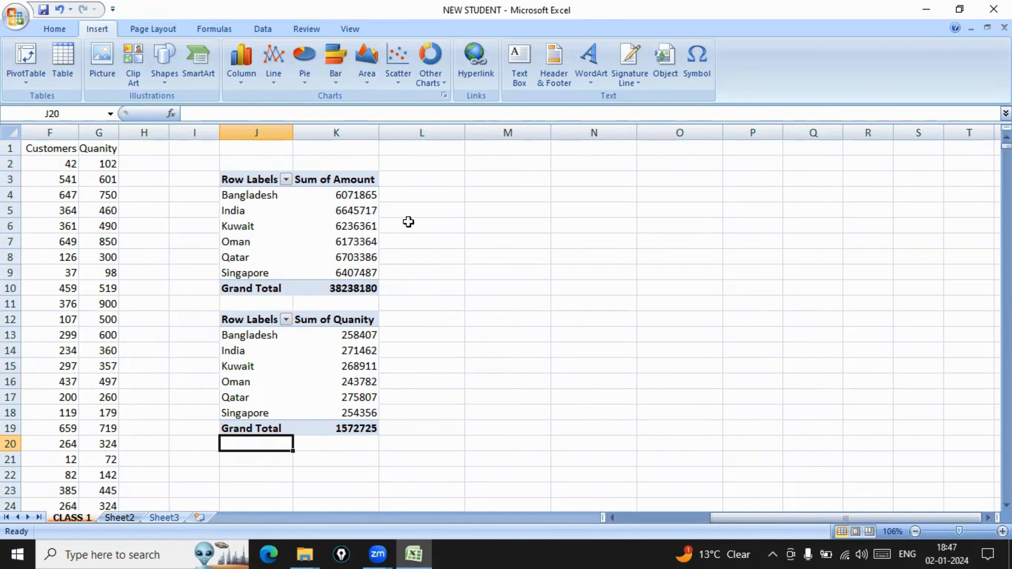
- Place a copy of the whole Amount-by-Country PivotTable beside the original, starting at cell M3
left_click(355, 221)
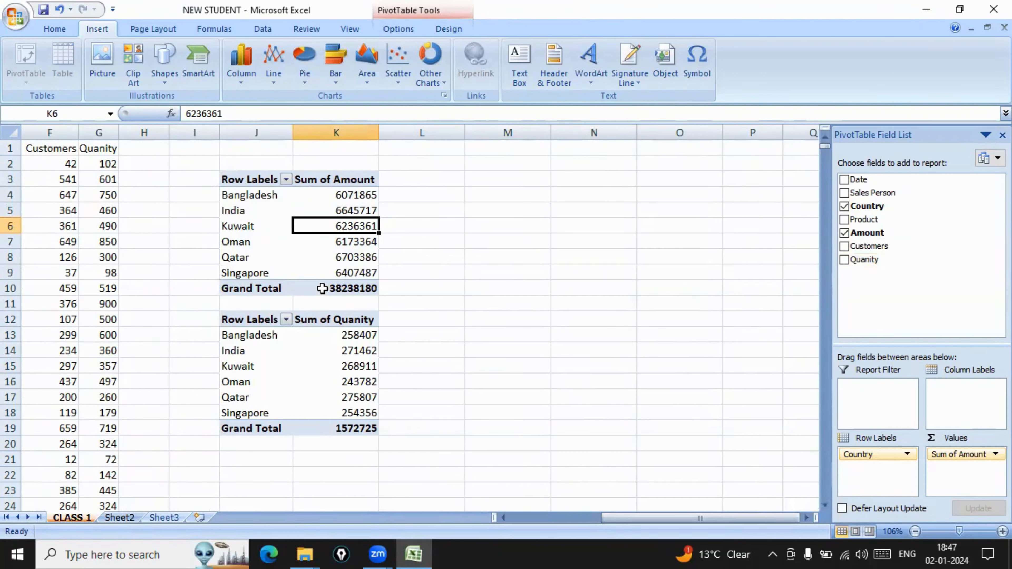
left_click(260, 217)
left_click_drag(236, 181, 560, 286)
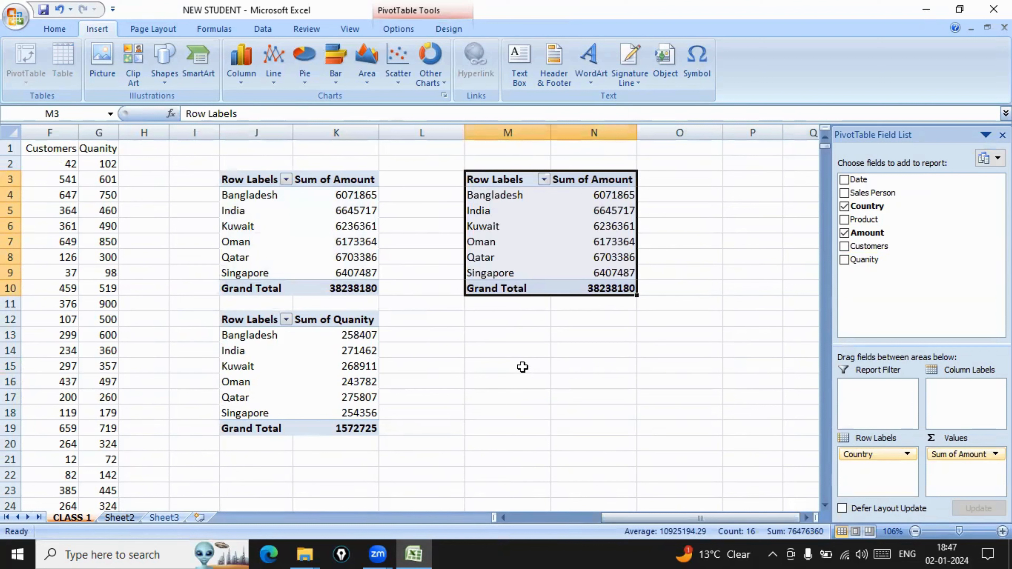
- Replace Country with Sales Person as the row field of the PivotTable at M3, keeping Amount as its value
left_click(513, 241)
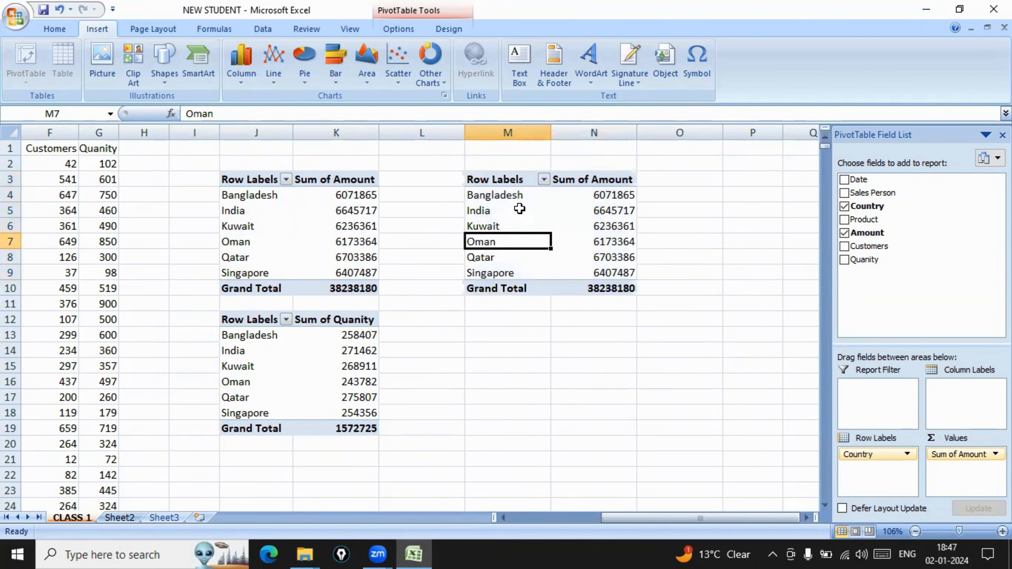
left_click(513, 181)
left_click(512, 241)
left_click(844, 206)
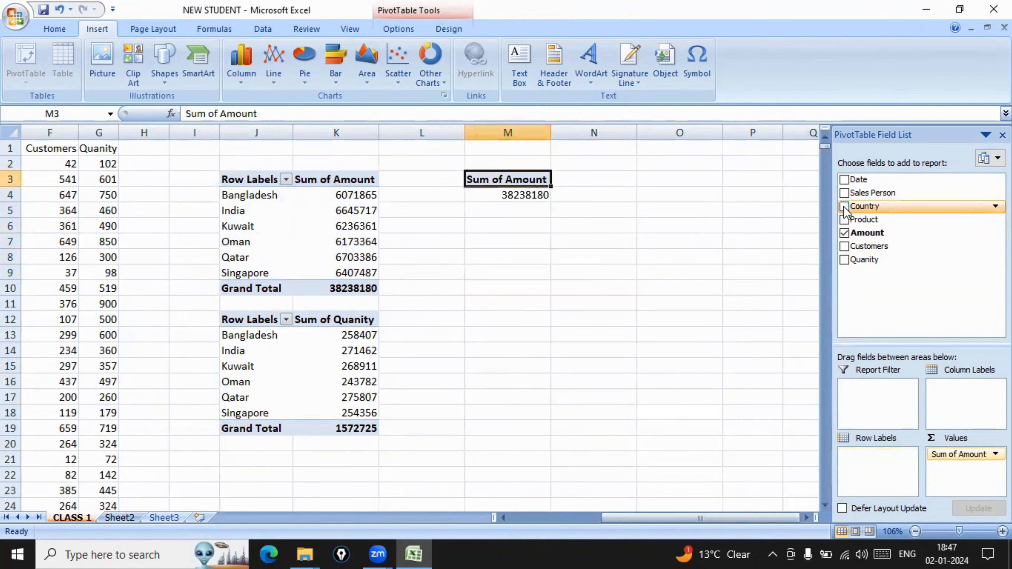
left_click(844, 247)
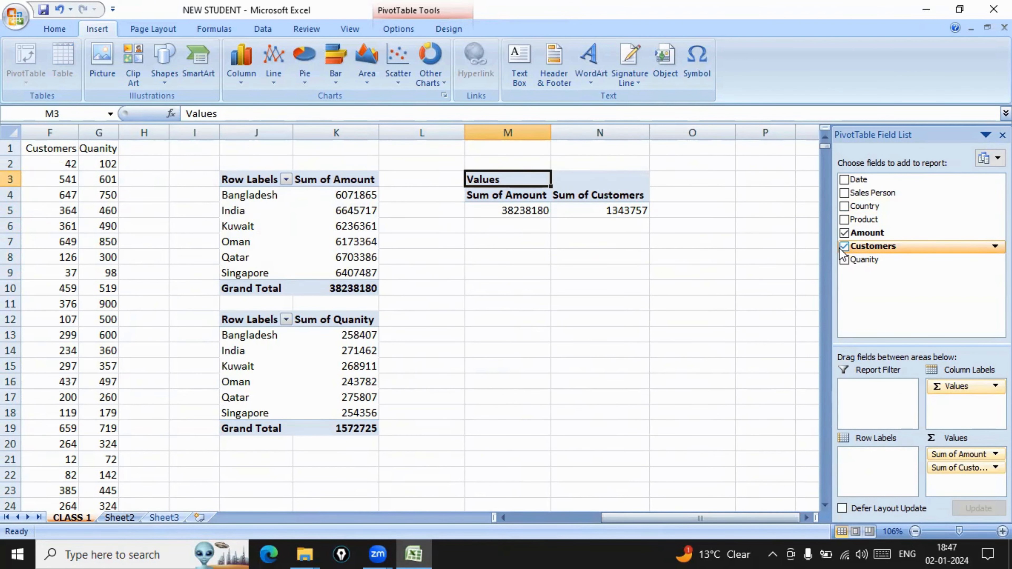
left_click(844, 246)
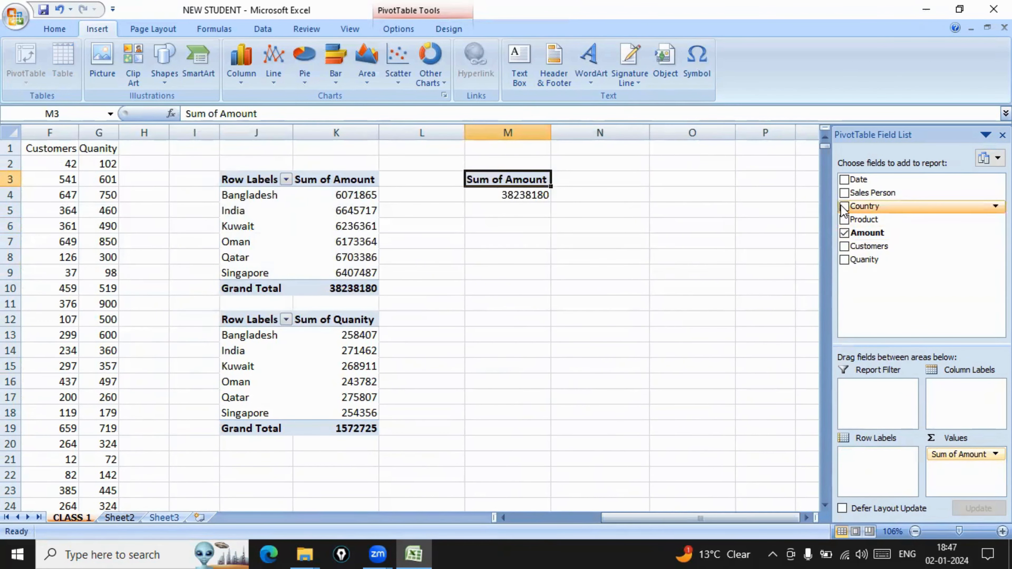
left_click(844, 193)
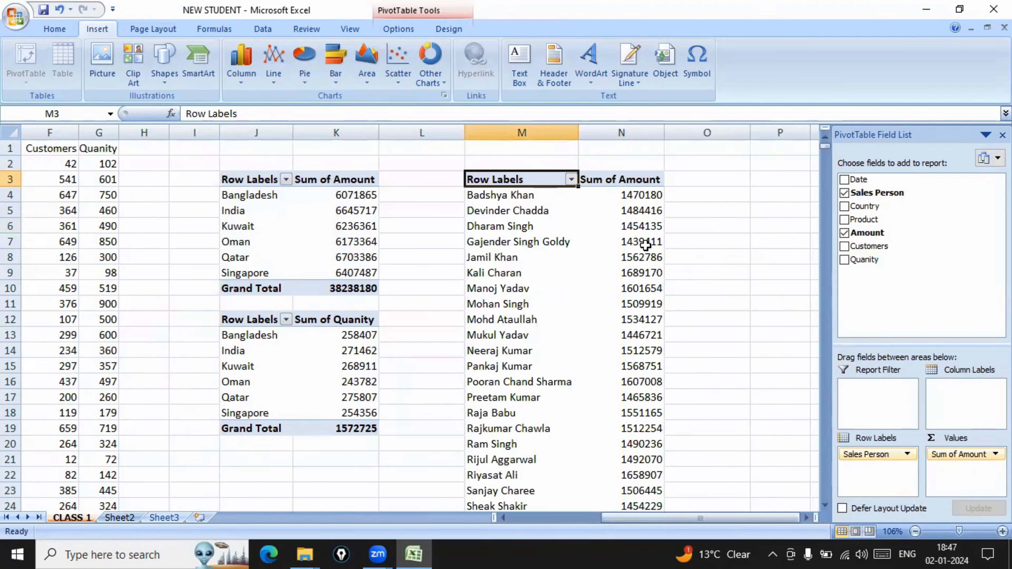
mouse_move(653, 281)
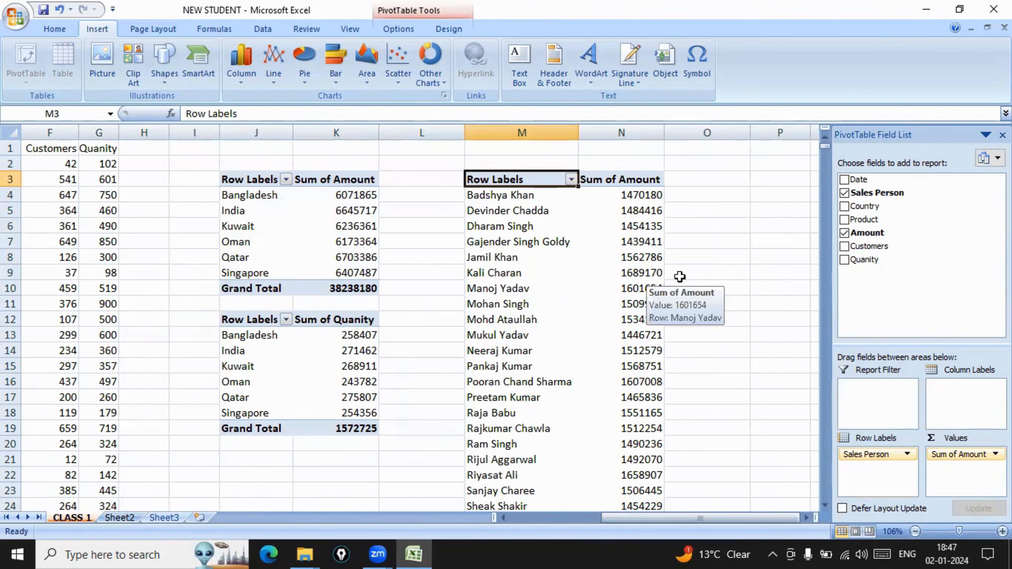
- Replace Amount with Customers as the summed value field in the Sales Person PivotTable
left_click(844, 246)
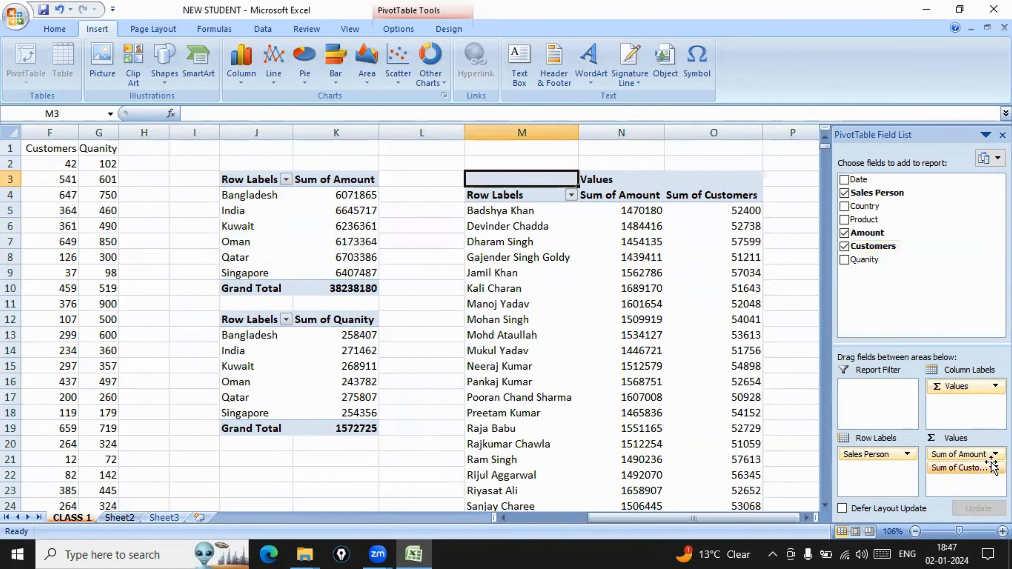
left_click_drag(984, 452, 898, 220)
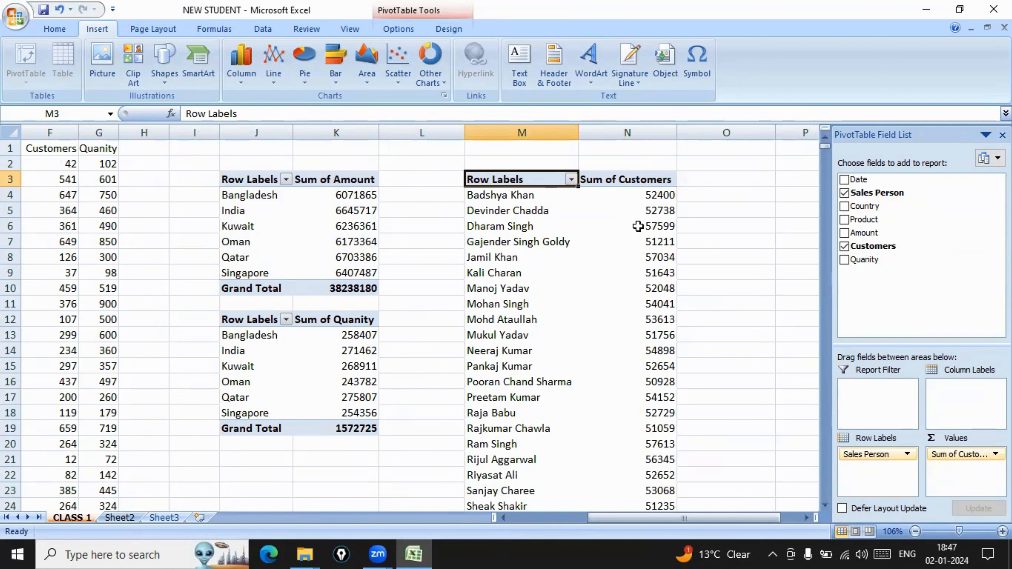
mouse_move(638, 385)
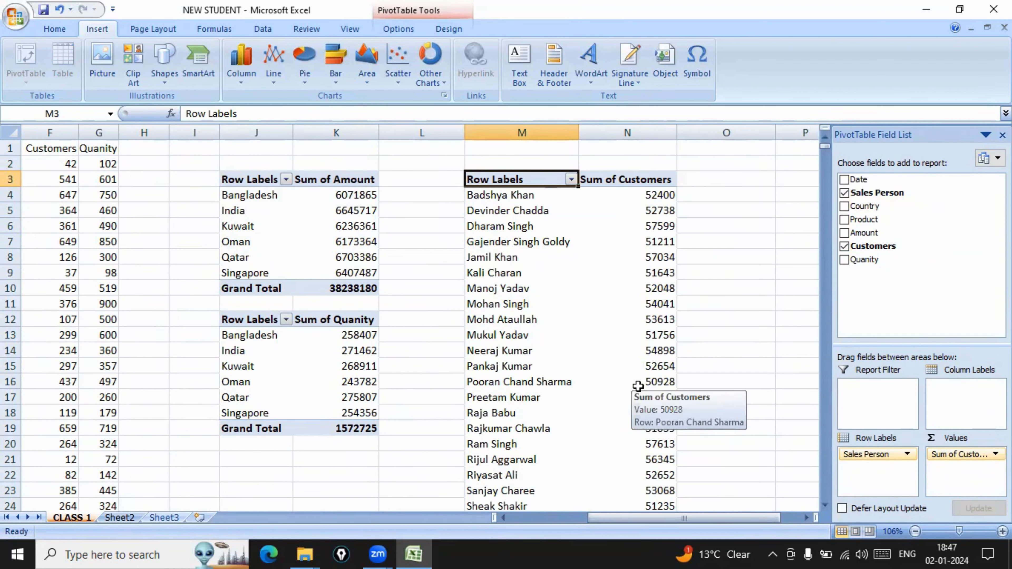
- Remove Customers from the Sales Person PivotTable and add Product as its value field, summarized by count
left_click(843, 247)
left_click(843, 219)
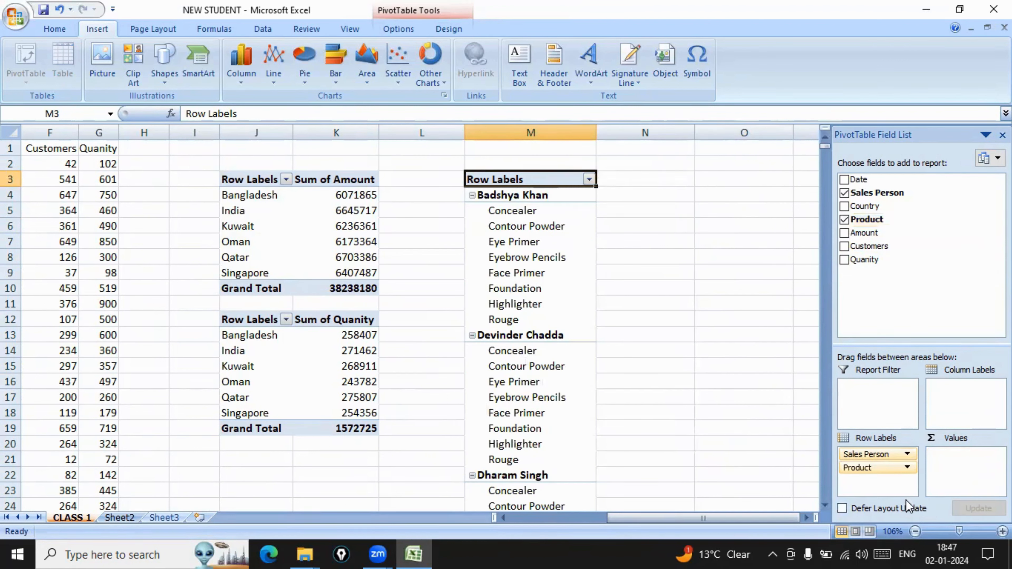
left_click_drag(865, 470, 978, 405)
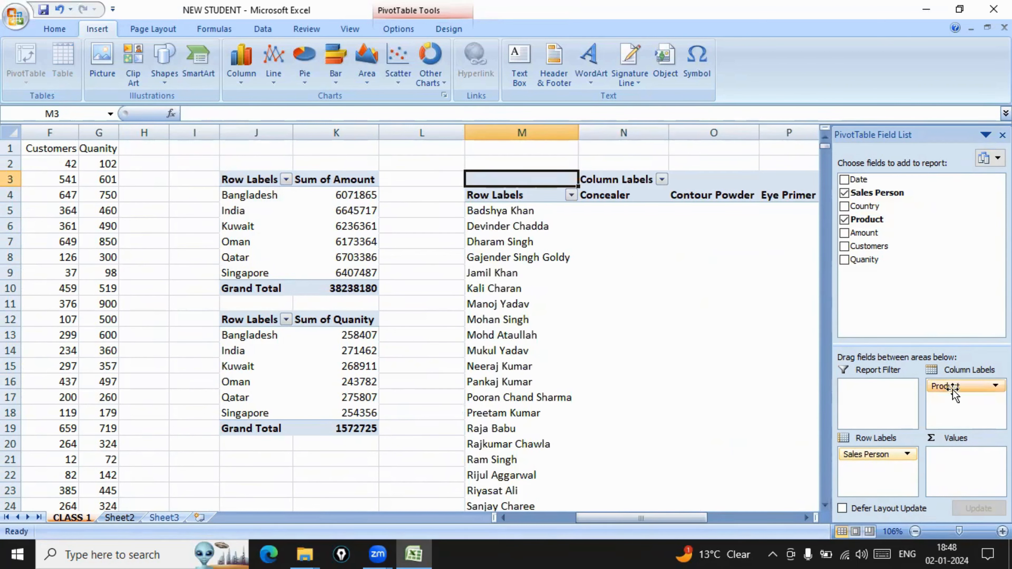
left_click_drag(954, 395, 968, 464)
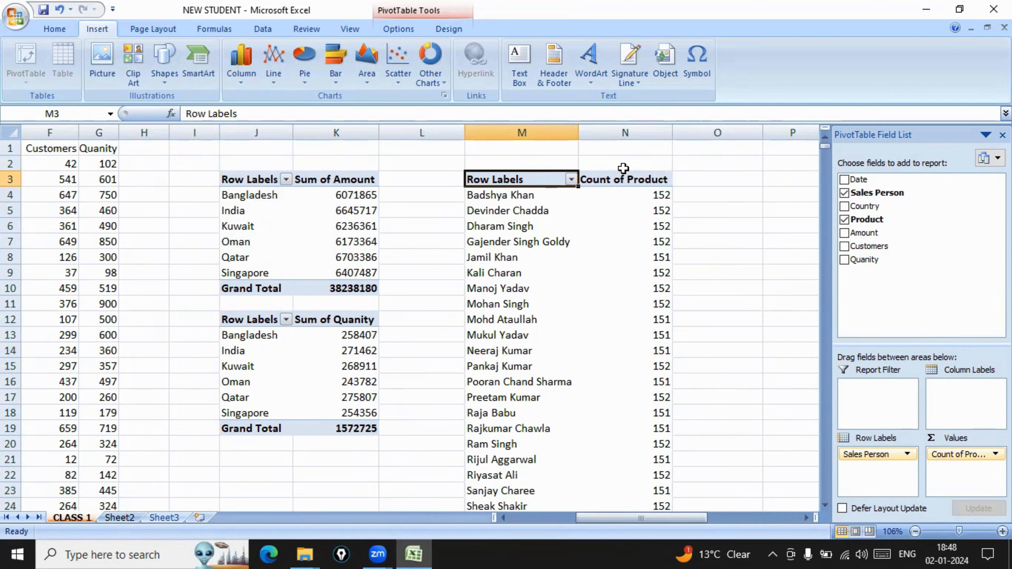
- Apply the grey light PivotTable style to the Amount-by-Country PivotTable
left_click(462, 29)
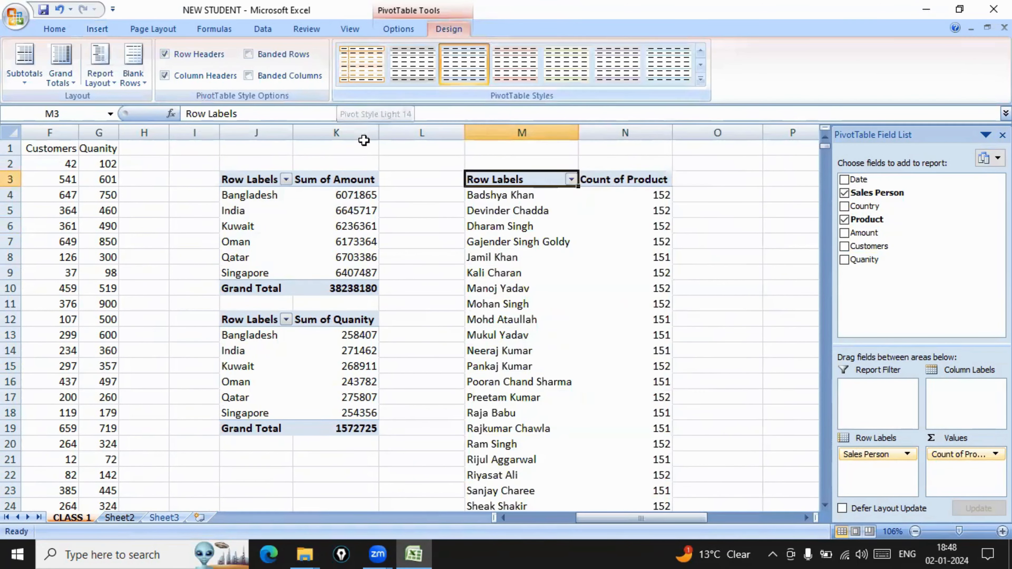
left_click(305, 257)
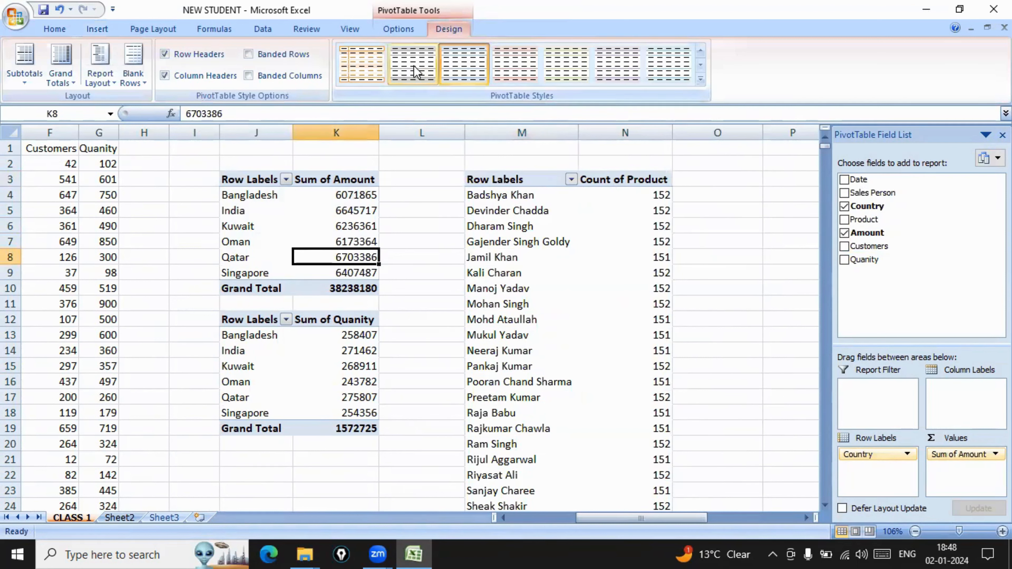
left_click(405, 69)
- Apply the red light style with cell borders to the Quanity-by-Country PivotTable at J12
left_click(330, 381)
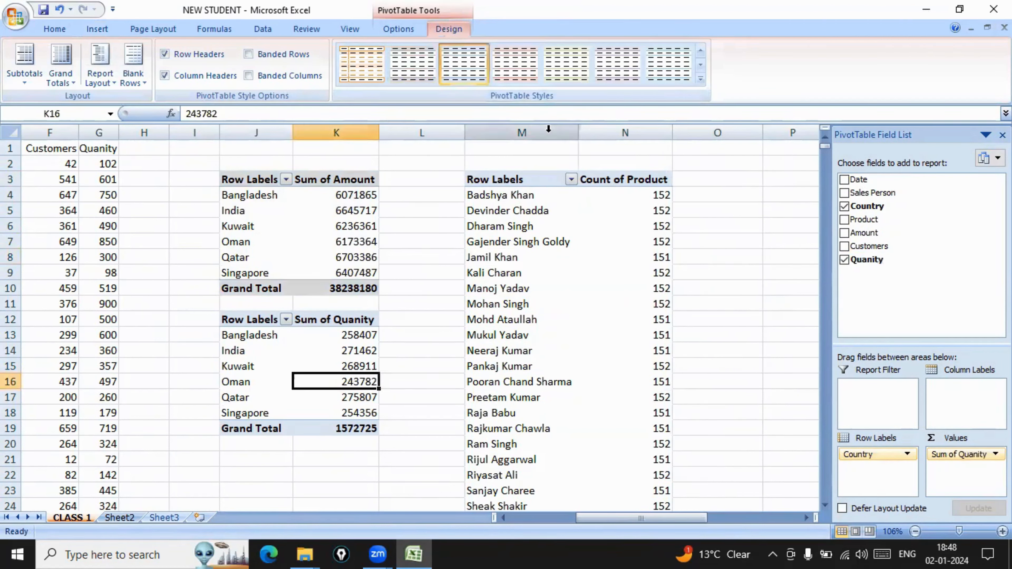
left_click(463, 63)
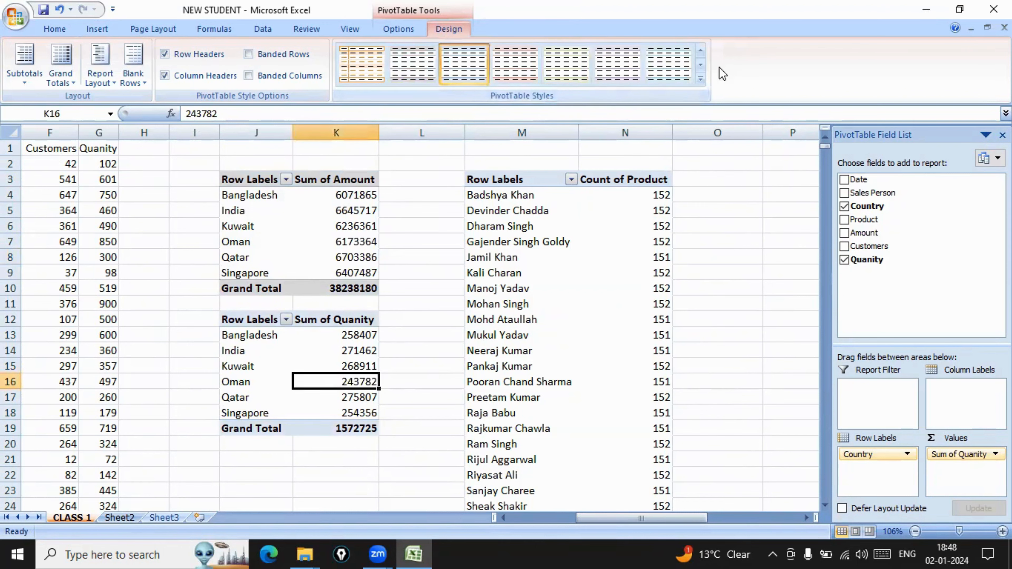
left_click(700, 80)
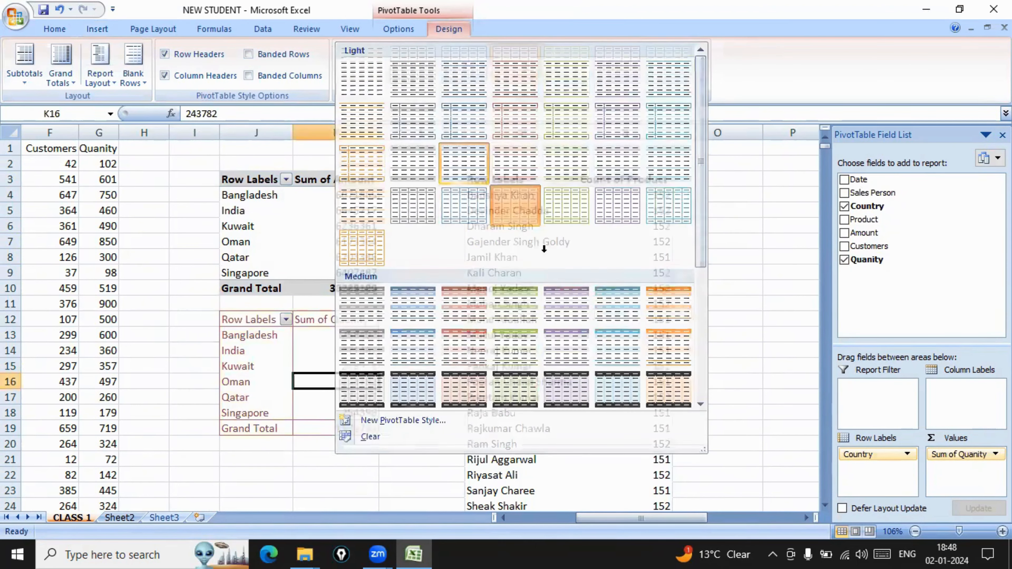
- Apply the medium style with a black header and purple shading to the Sales Person PivotTable, and deselect it
left_click(522, 239)
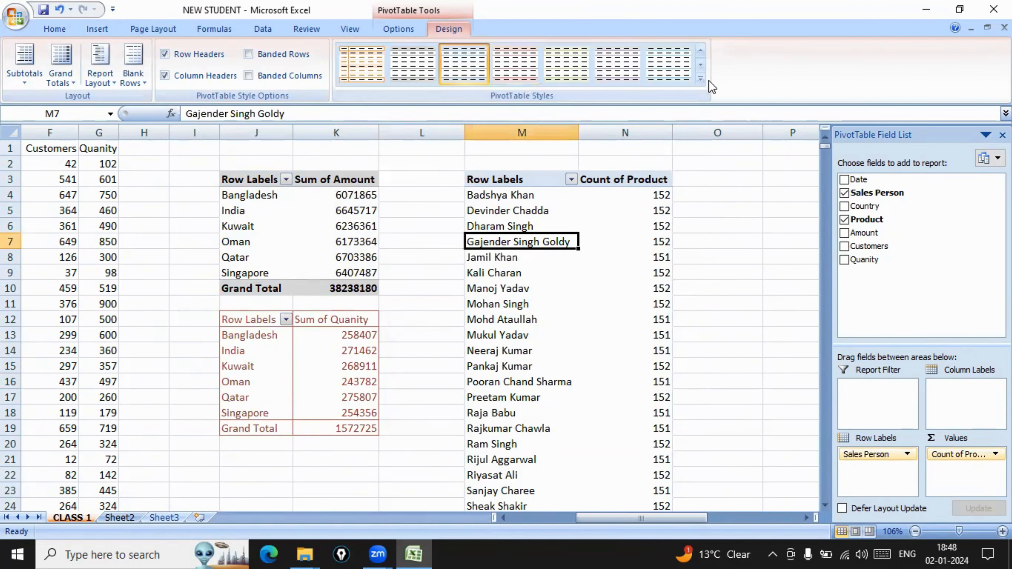
left_click(700, 79)
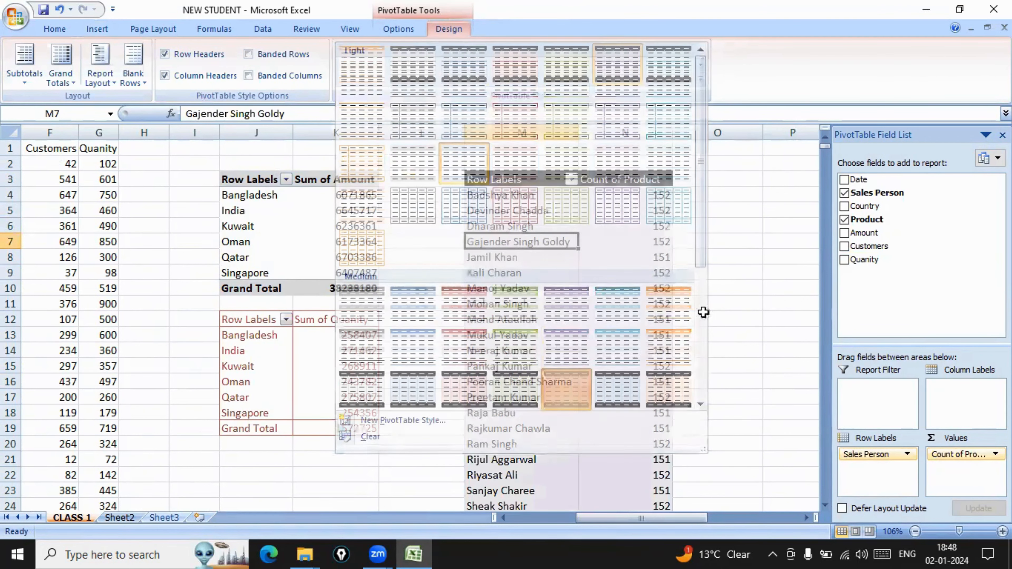
left_click(773, 241)
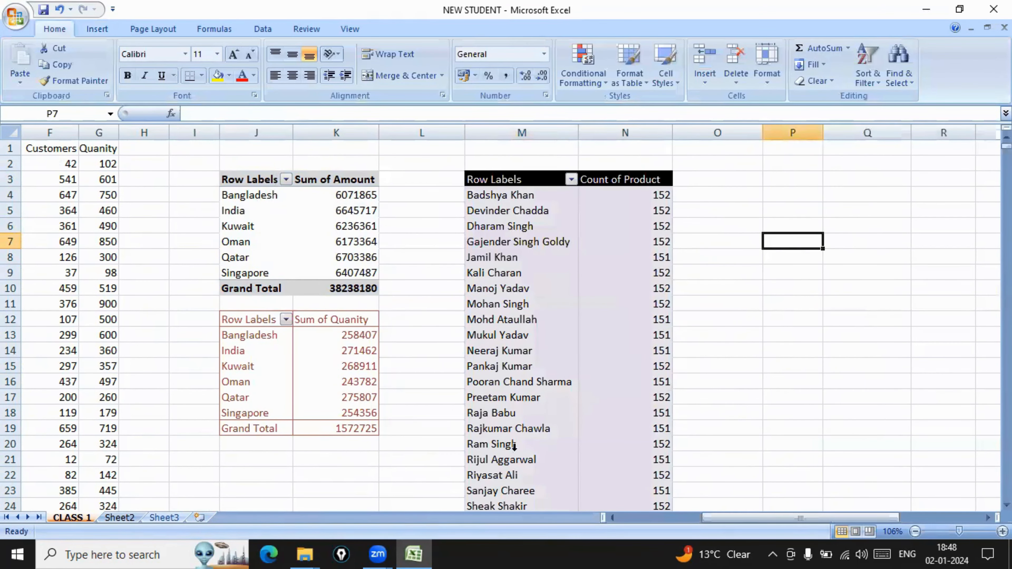
left_click(482, 244)
left_click(343, 239)
left_click(340, 349)
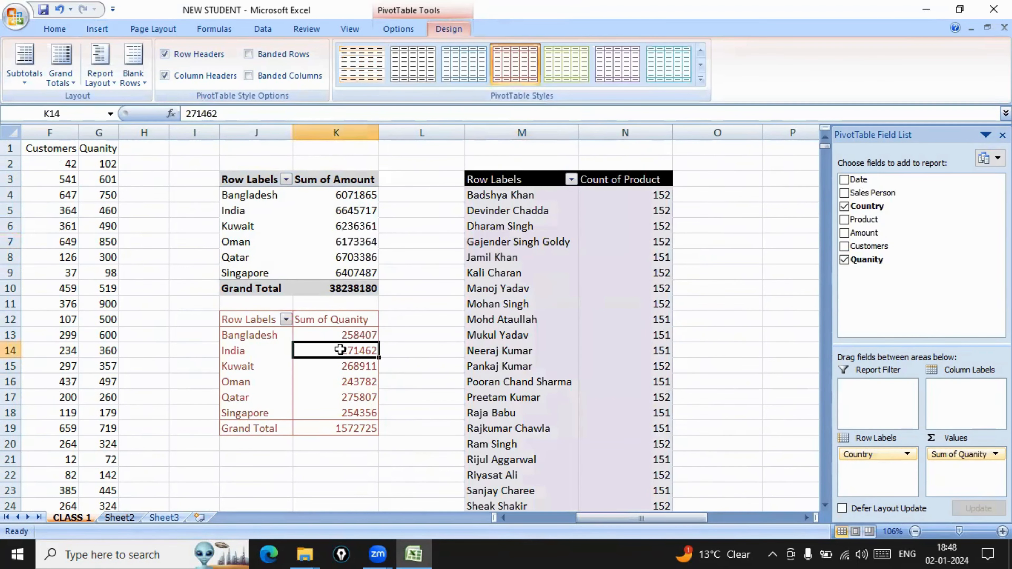
mouse_move(300, 242)
mouse_move(337, 397)
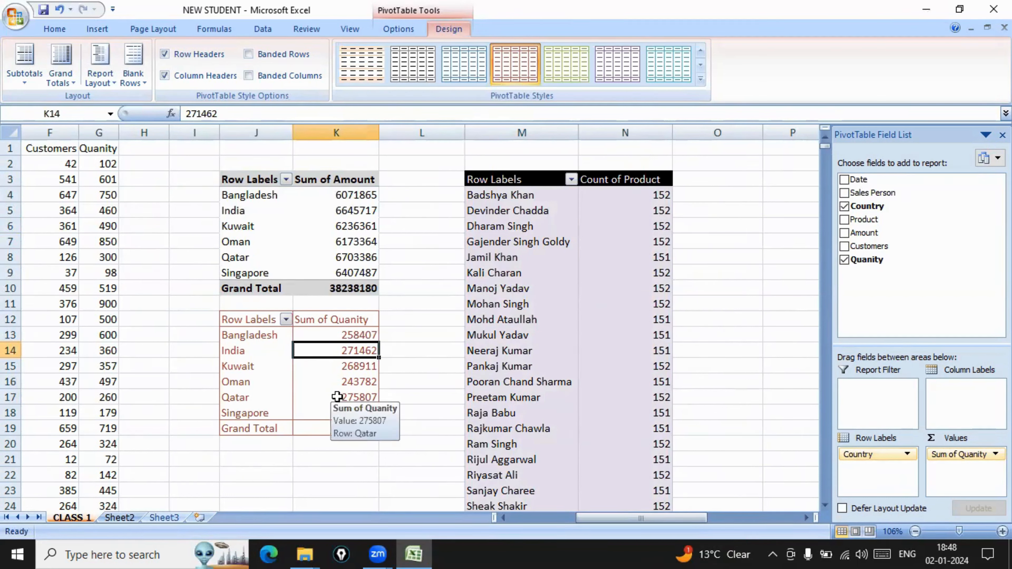
- Compare the row and value fields of the Amount-by-Country, Quanity-by-Country and Sales Person PivotTables
left_click(337, 397)
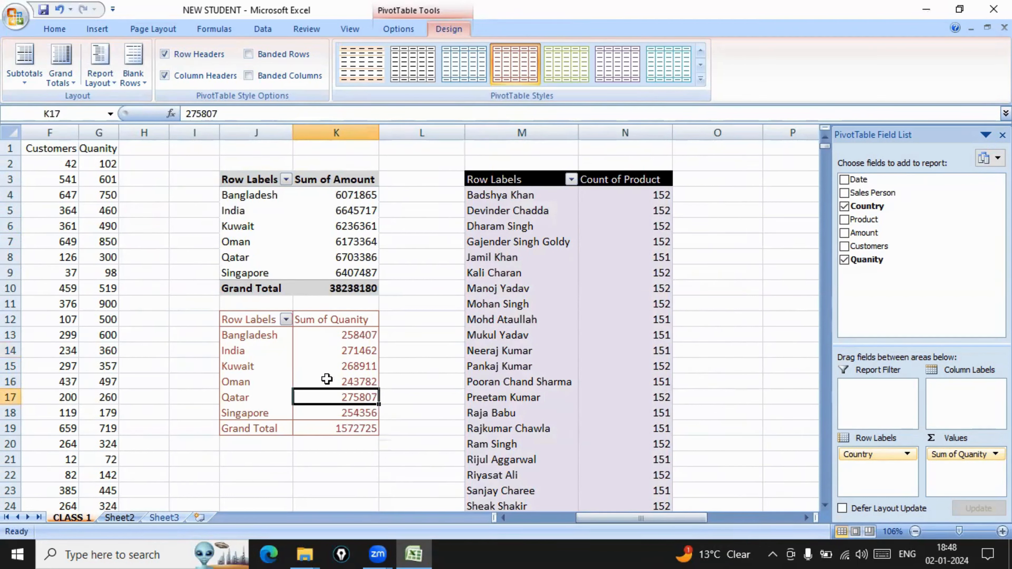
left_click(275, 275)
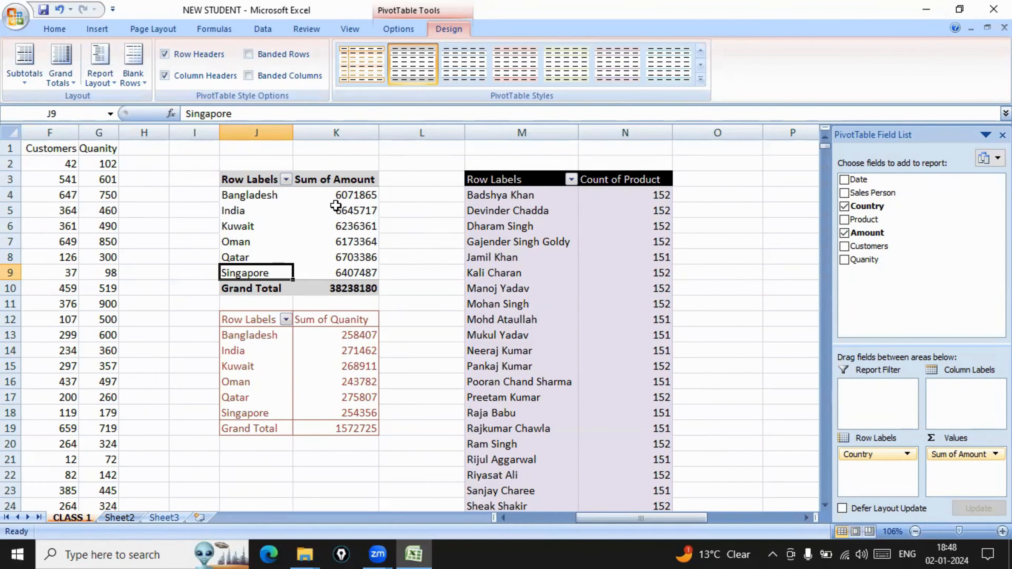
left_click(280, 341)
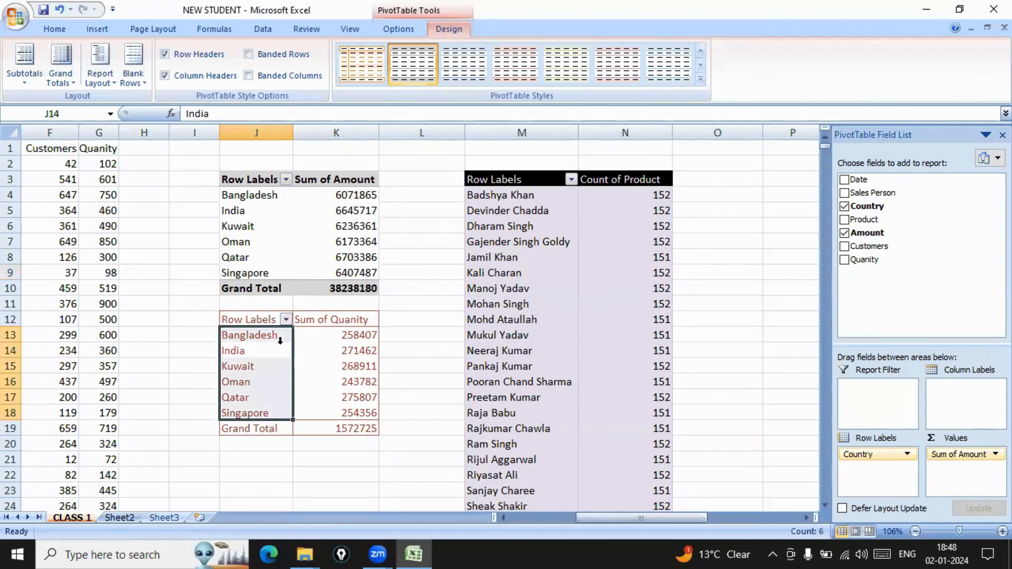
left_click(291, 250)
left_click(550, 264)
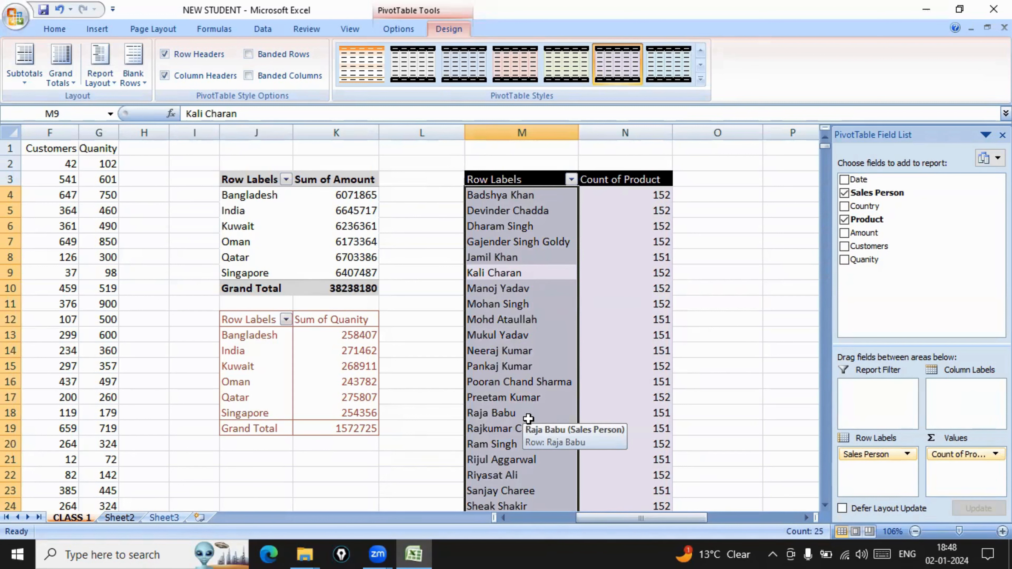
left_click(576, 344)
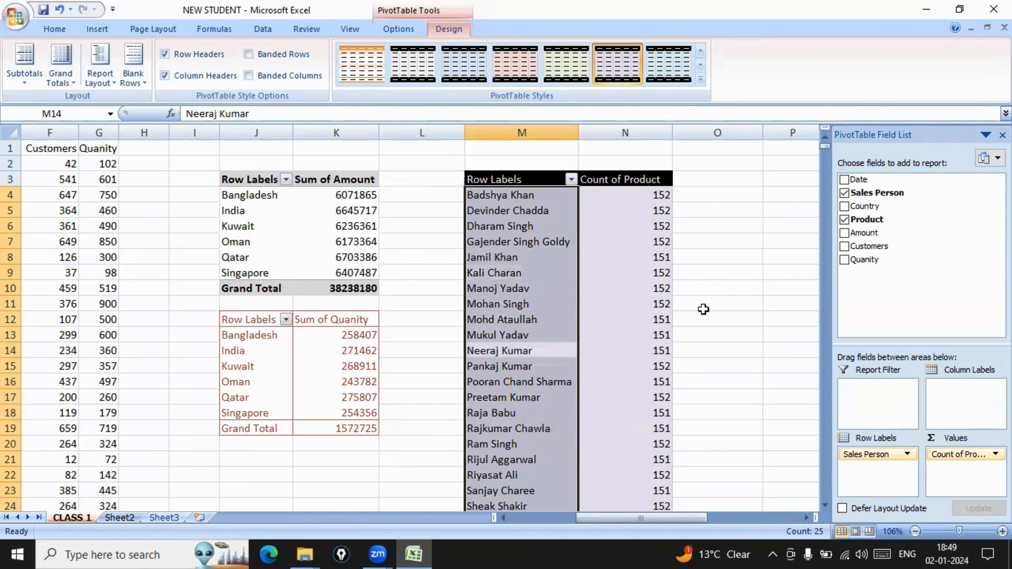
left_click(731, 302)
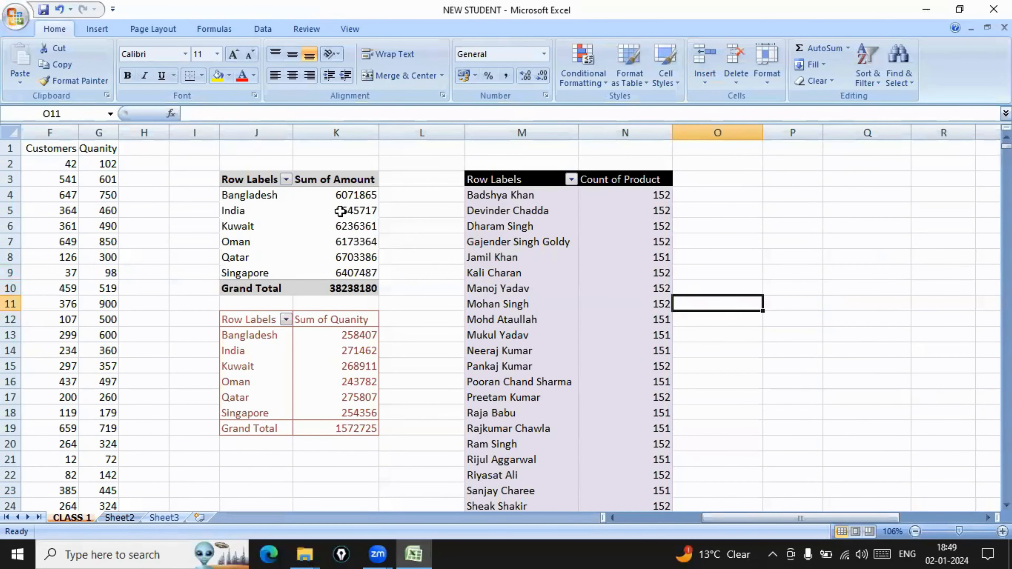
mouse_move(327, 290)
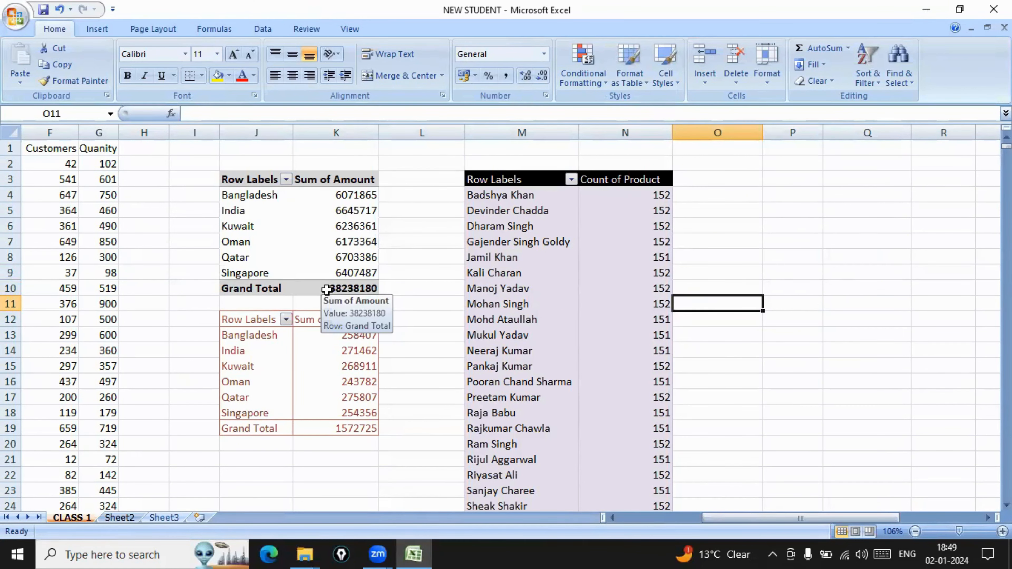
left_click(330, 245)
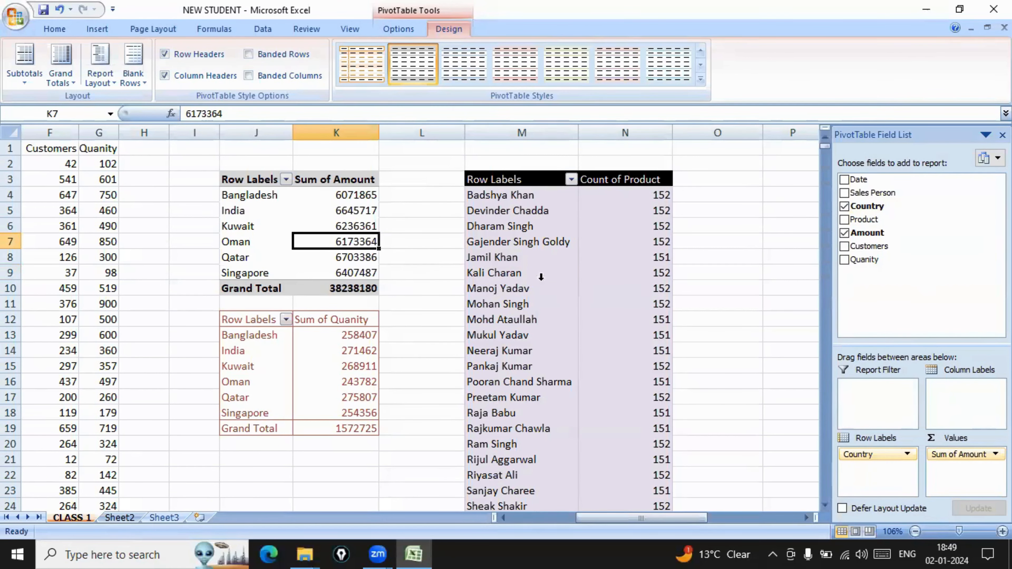
left_click(397, 302)
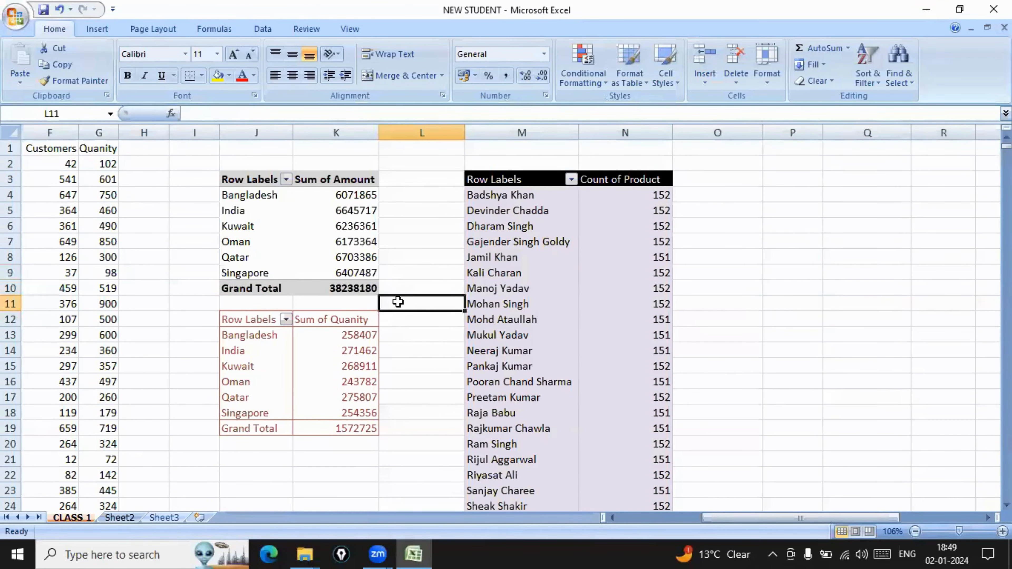
left_click(323, 274)
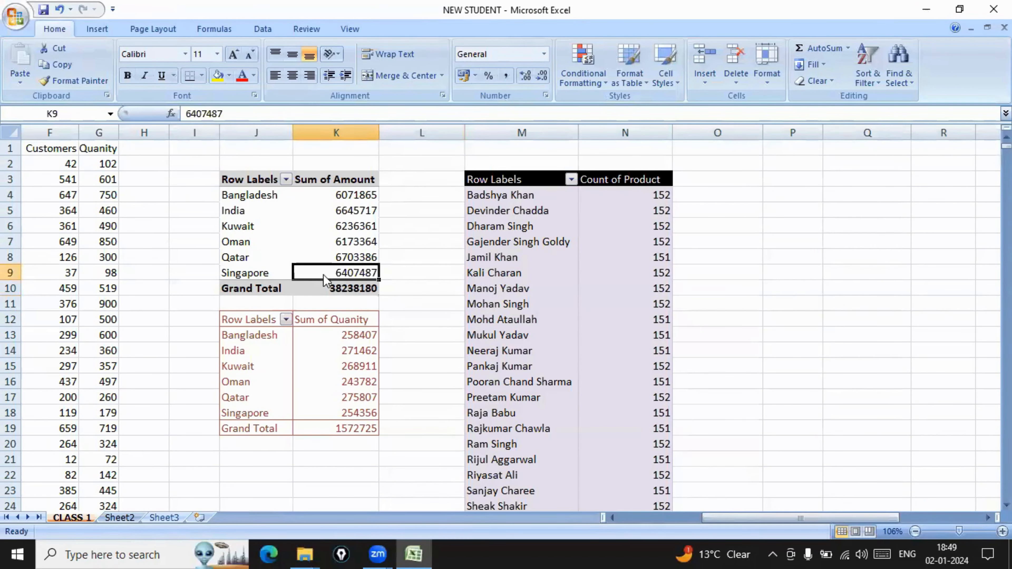
left_click(313, 340)
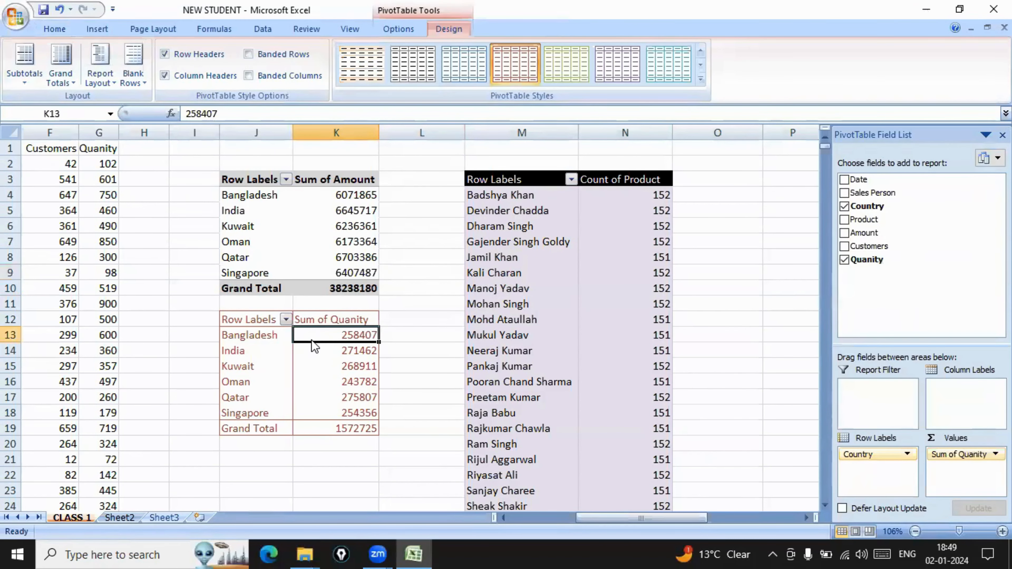
left_click(406, 284)
left_click(309, 250)
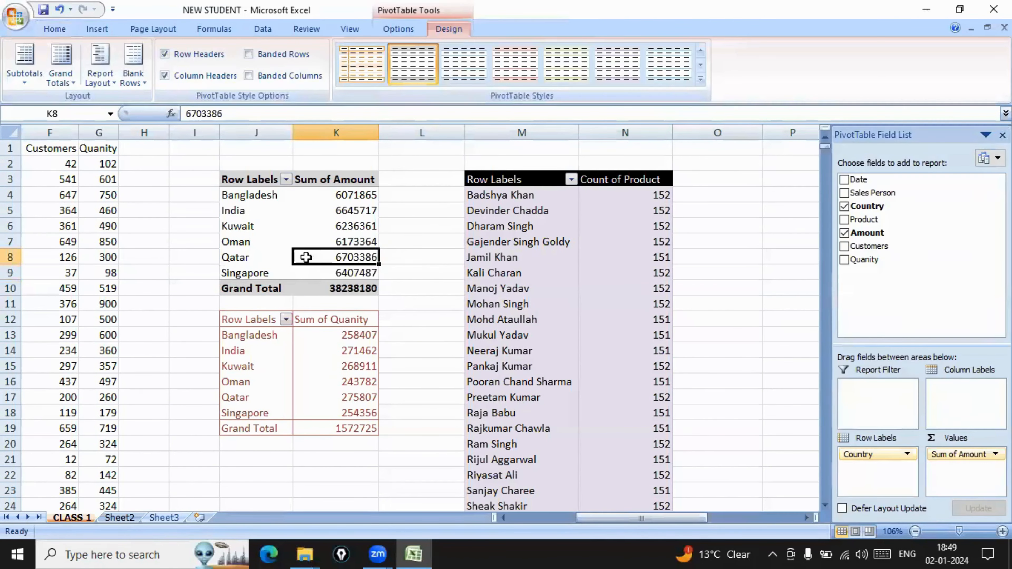
left_click(292, 352)
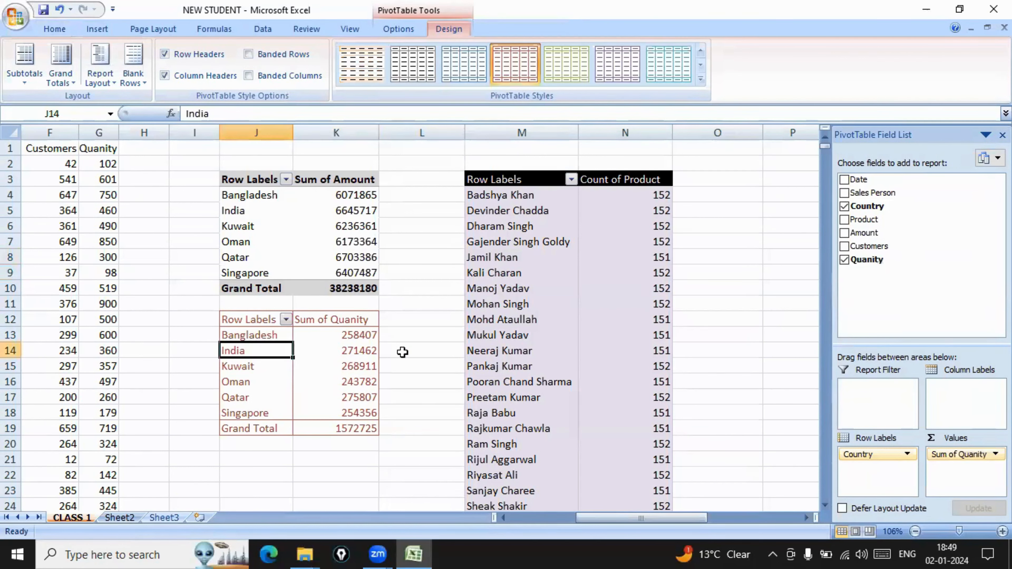
left_click(491, 338)
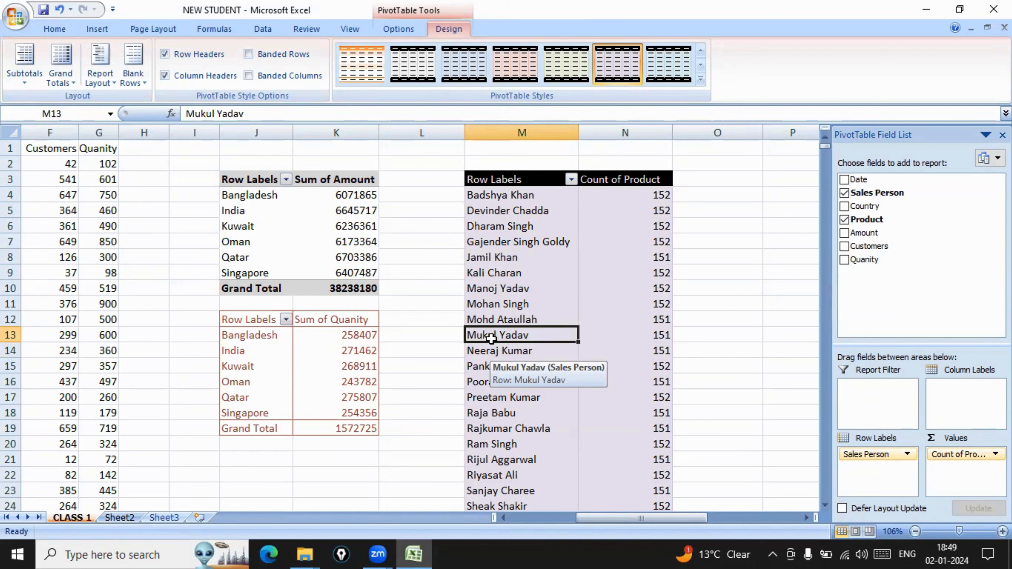
- Turn on banded rows for the Amount-by-Country PivotTable and banded columns for the Quanity-by-Country PivotTable
left_click(291, 293)
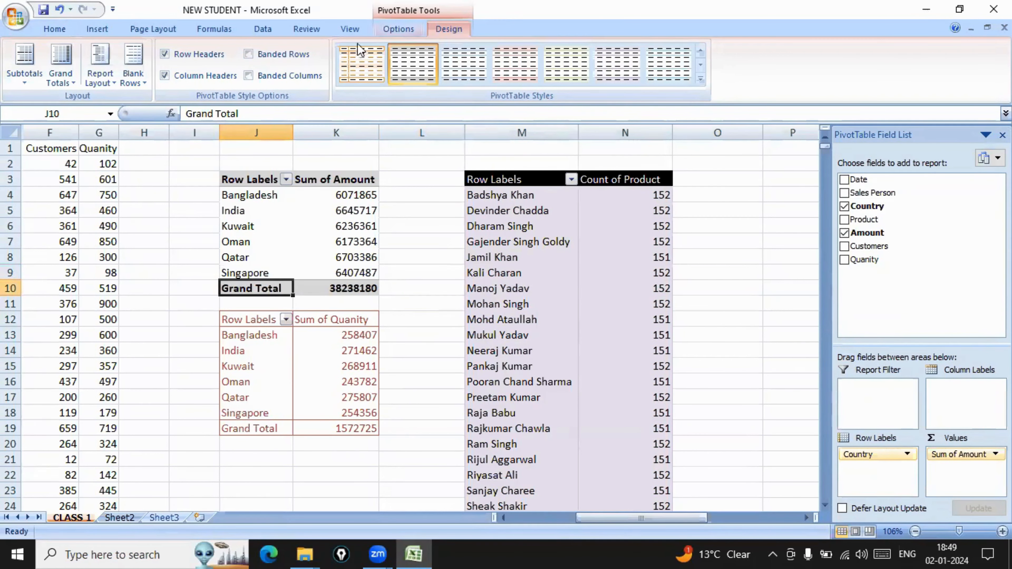
left_click(248, 55)
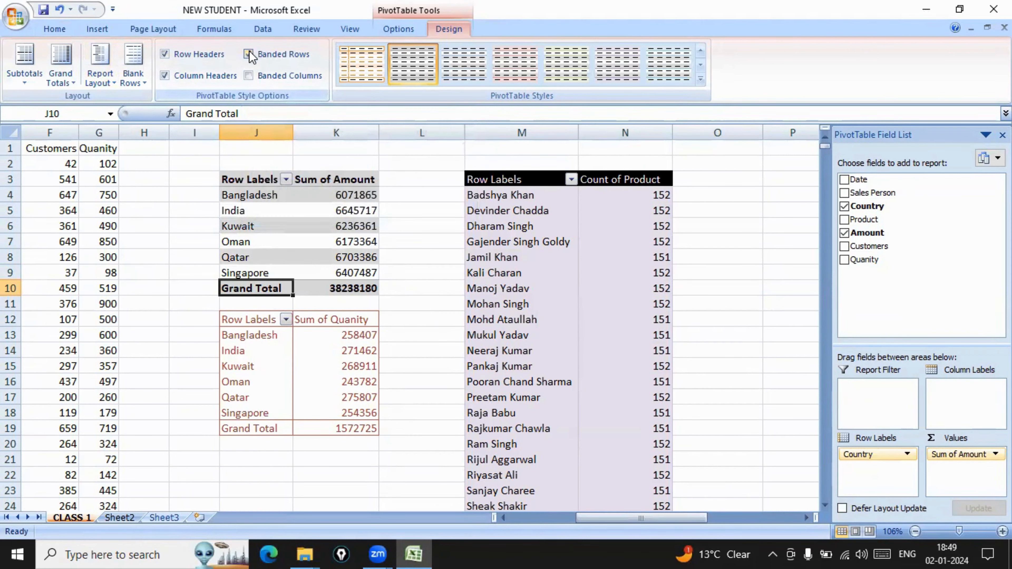
left_click(256, 384)
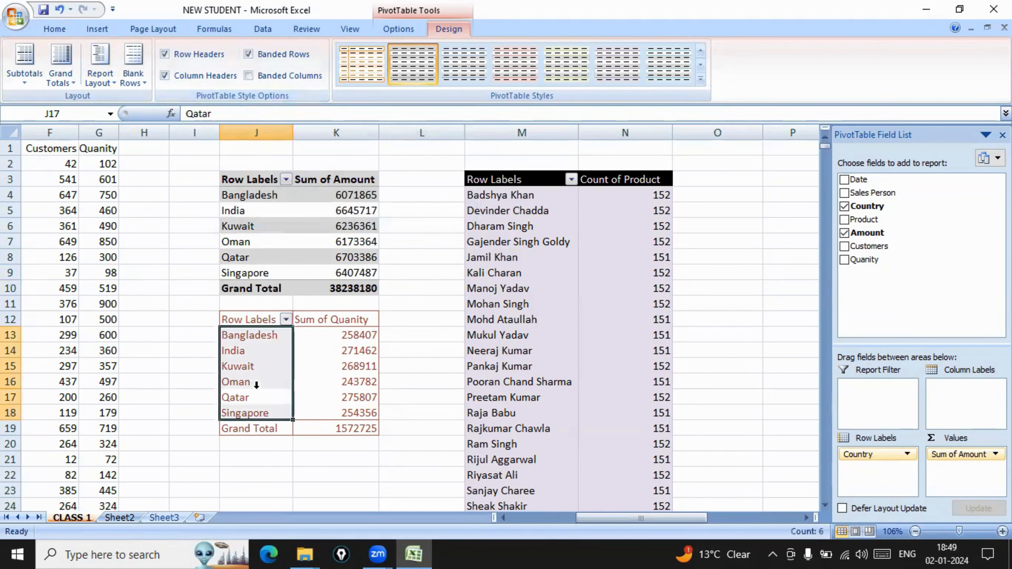
left_click(340, 319)
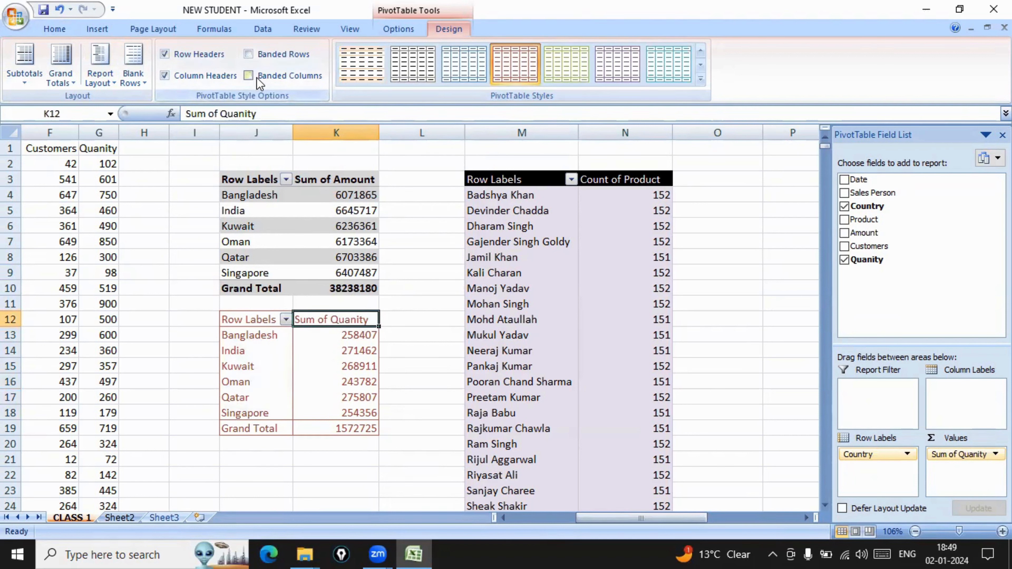
left_click(248, 75)
left_click(282, 401)
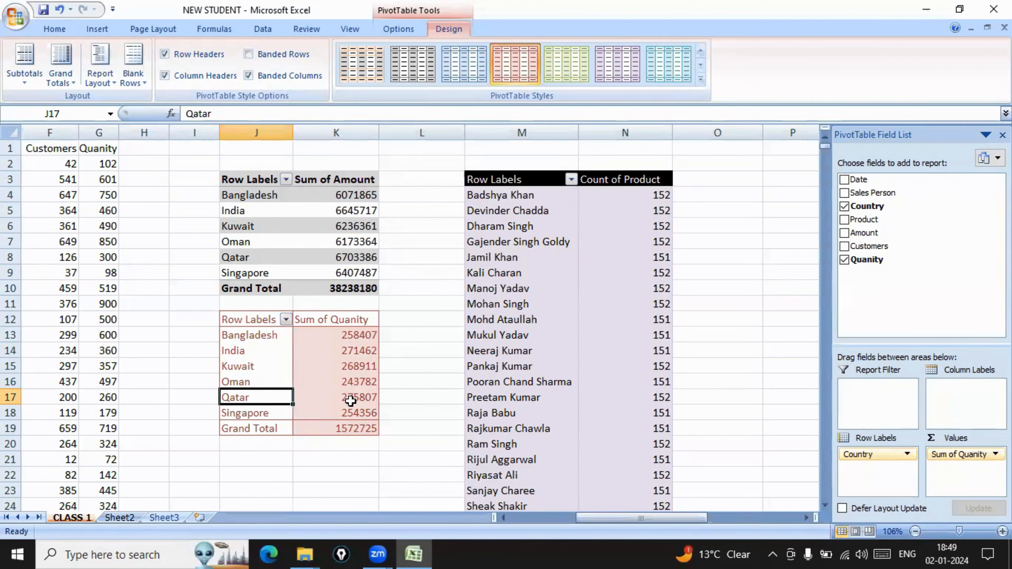
- Turn the Sales Person PivotTable's column headers off and back on, and toggle its row headers
left_click(513, 320)
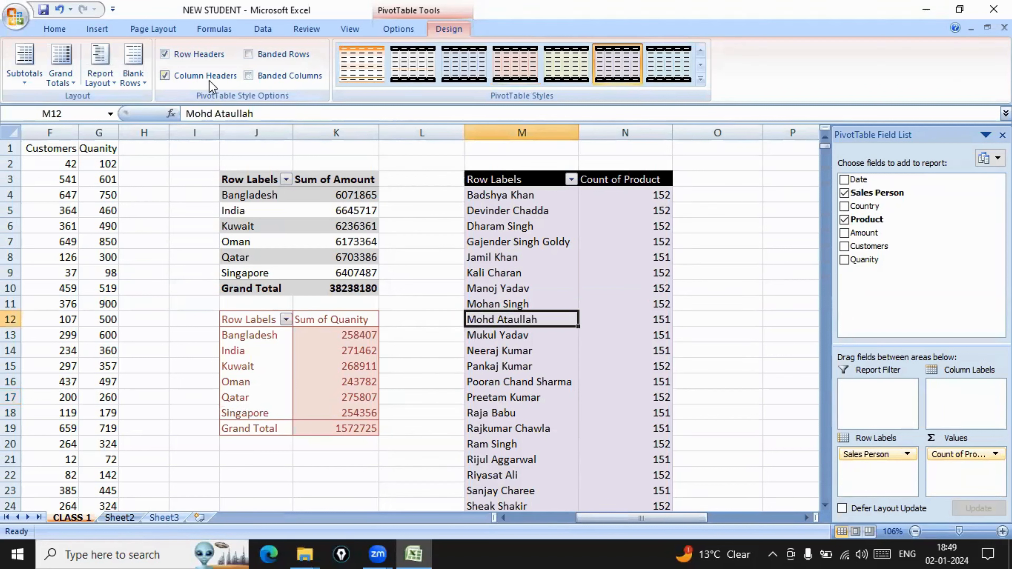
left_click(165, 76)
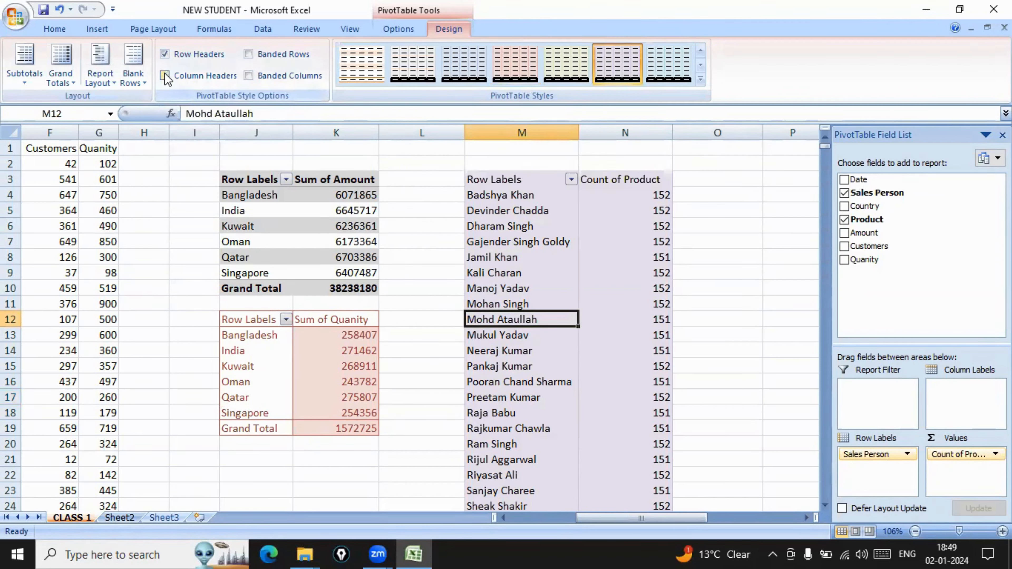
left_click(165, 76)
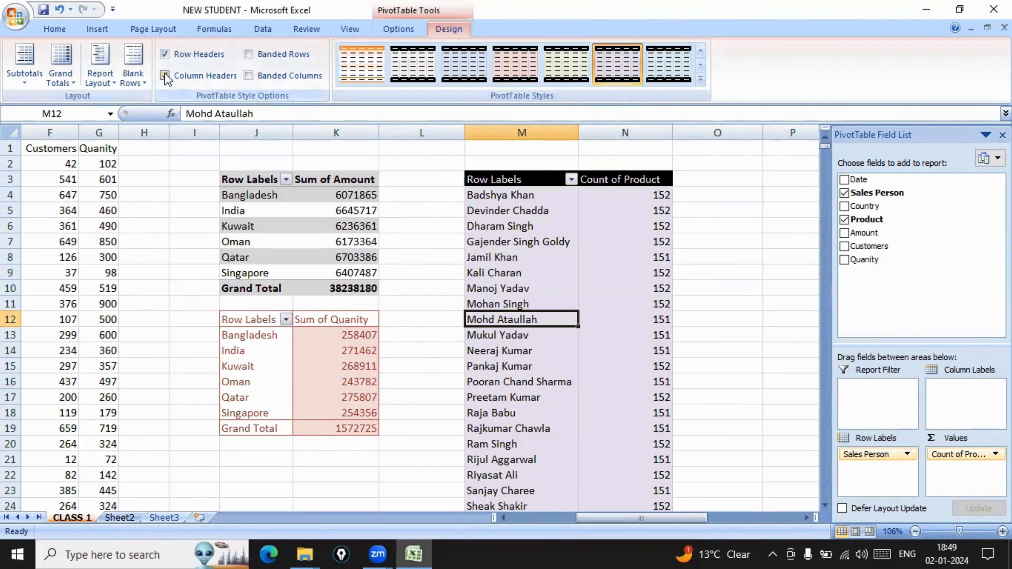
left_click(165, 54)
- Apply the medium style with an orange header to the Sales Person PivotTable and set its report layout to compact form
left_click(361, 63)
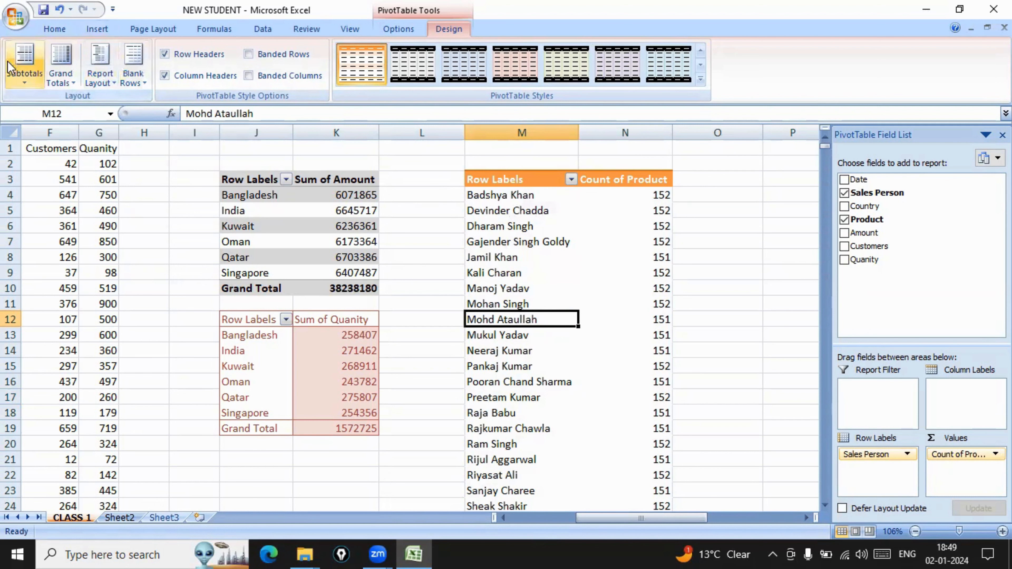
left_click(139, 82)
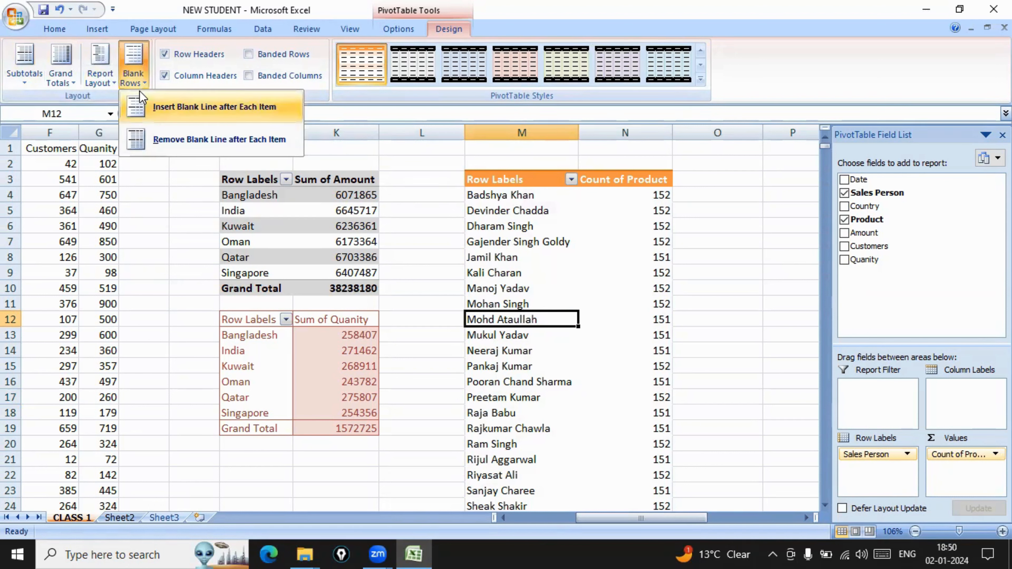
left_click(98, 80)
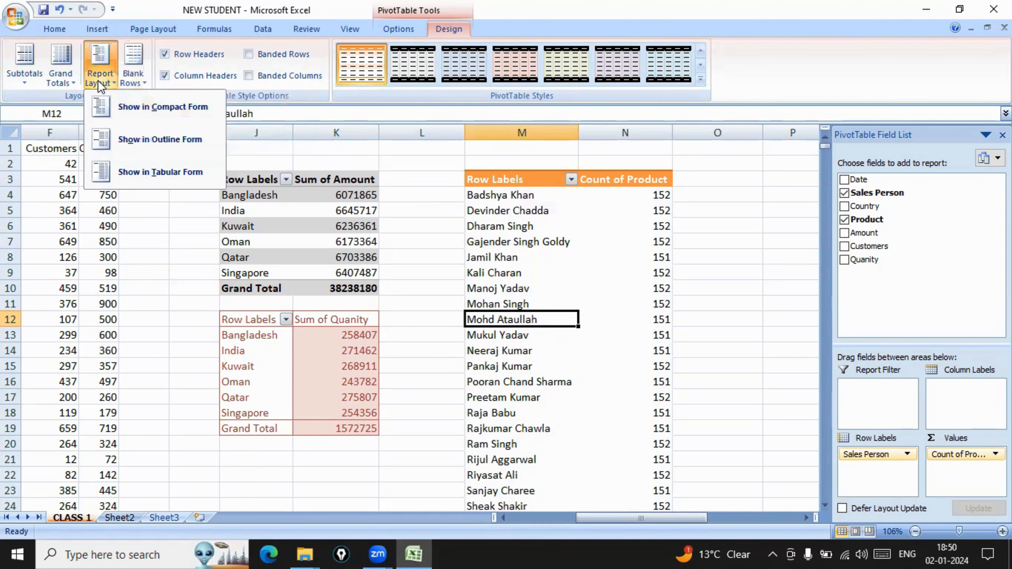
left_click(133, 116)
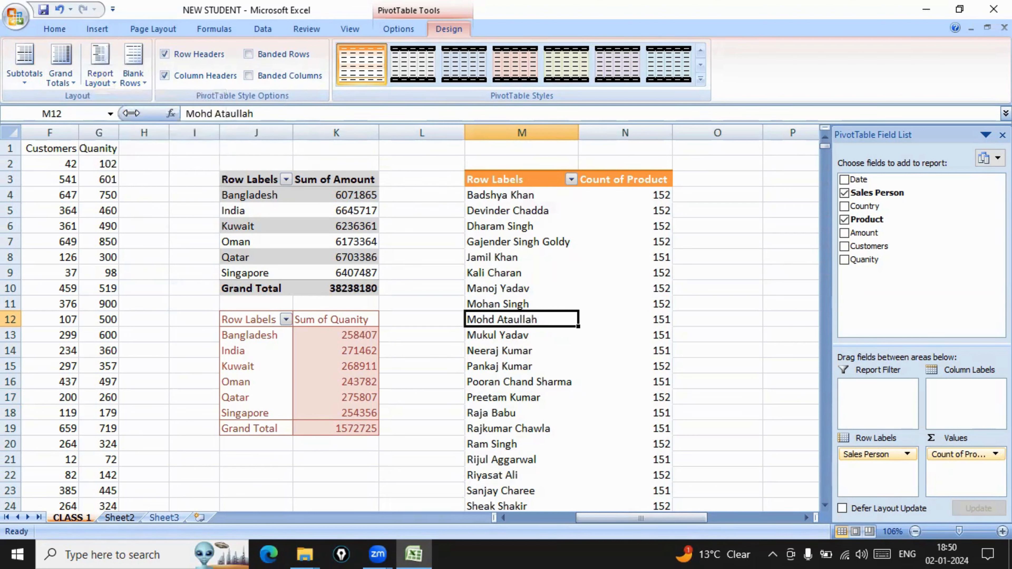
- Try the outline and compact forms on the Amount-by-Country PivotTable, and set its report layout to tabular form
left_click_drag(228, 178, 371, 289)
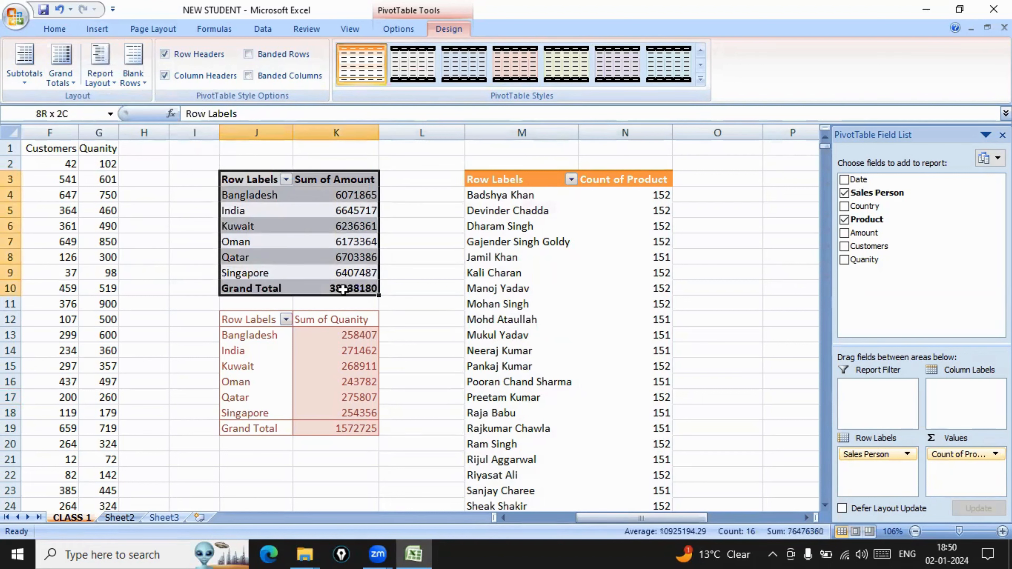
left_click(102, 85)
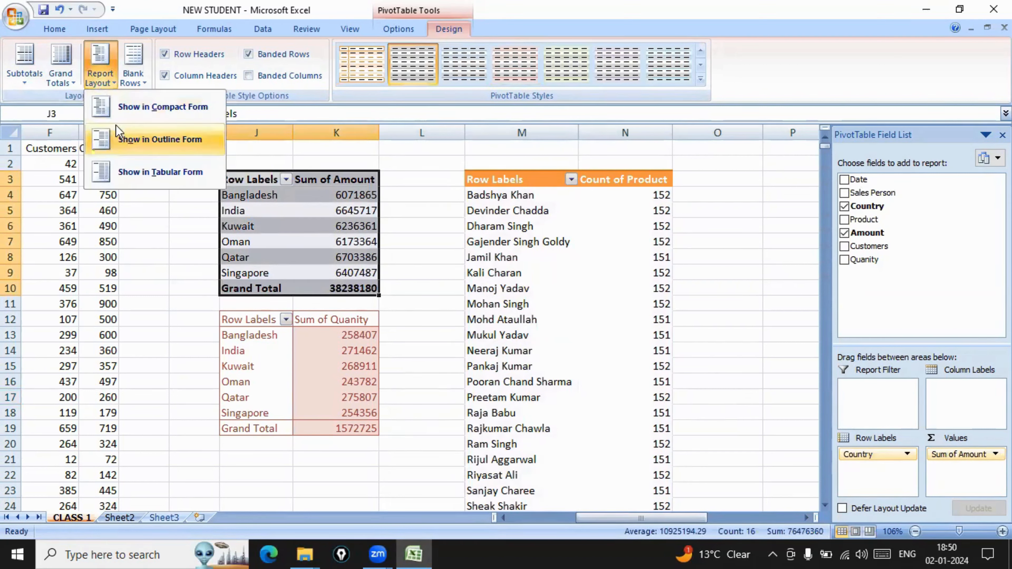
left_click(121, 141)
left_click(103, 78)
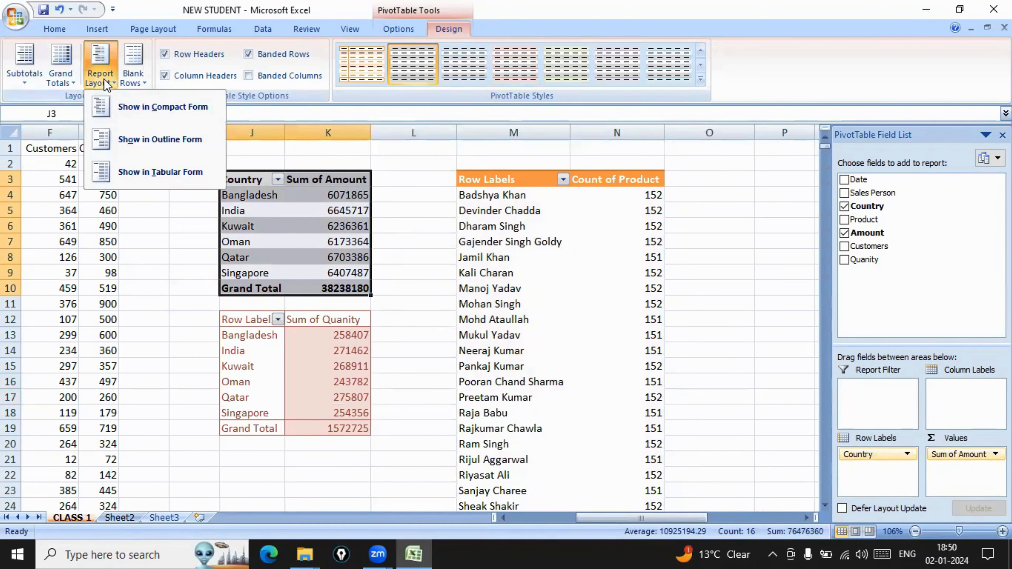
left_click(120, 115)
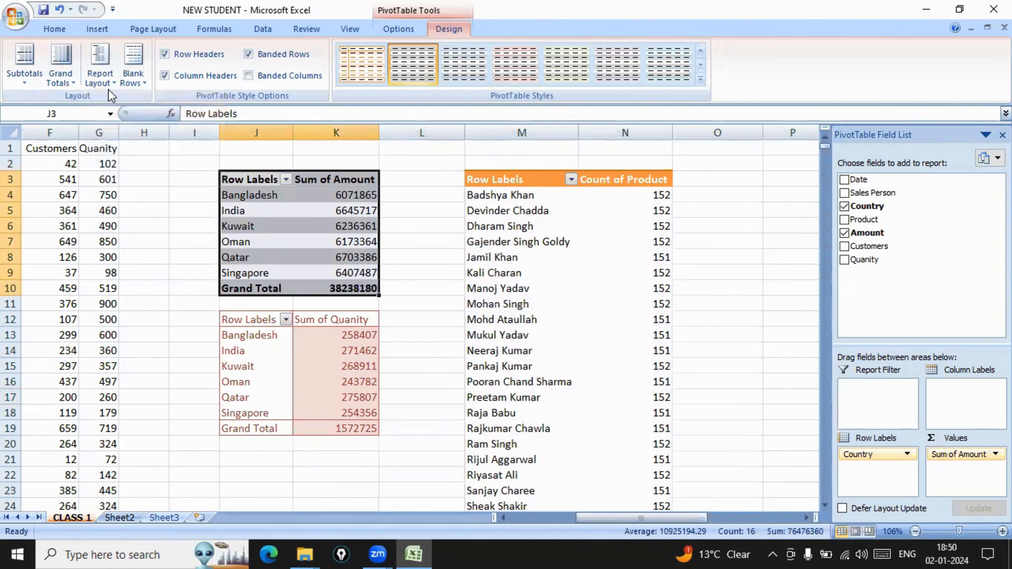
left_click(103, 77)
left_click(141, 177)
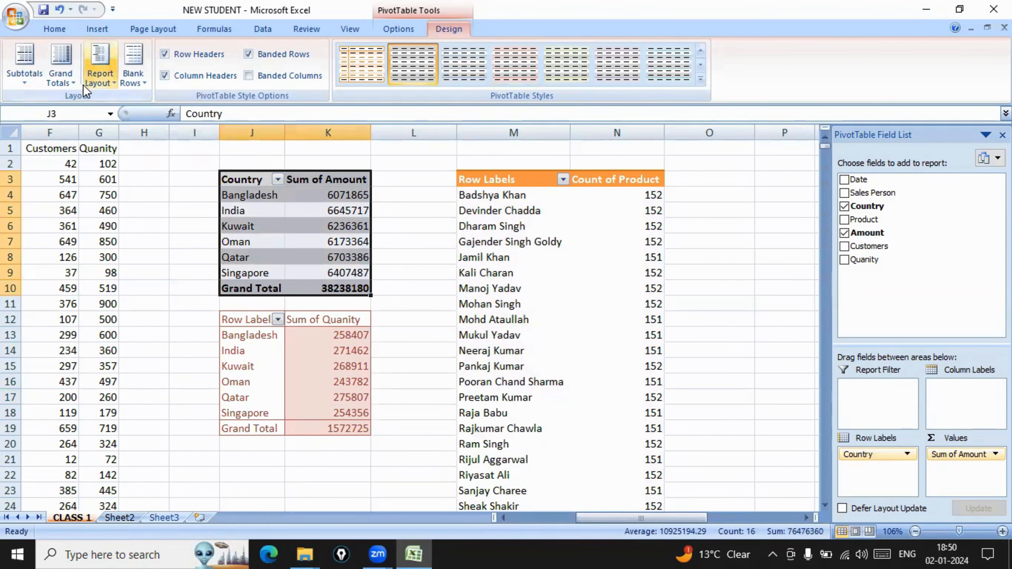
- Turn the Amount-by-Country PivotTable's grand totals off for rows and columns, and turn them on again for both
left_click(60, 78)
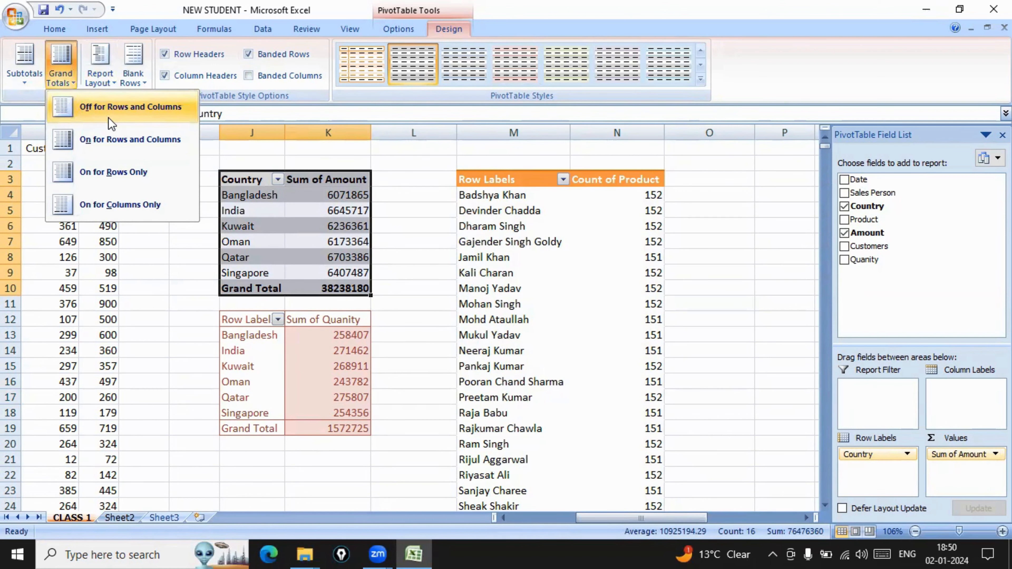
left_click(140, 115)
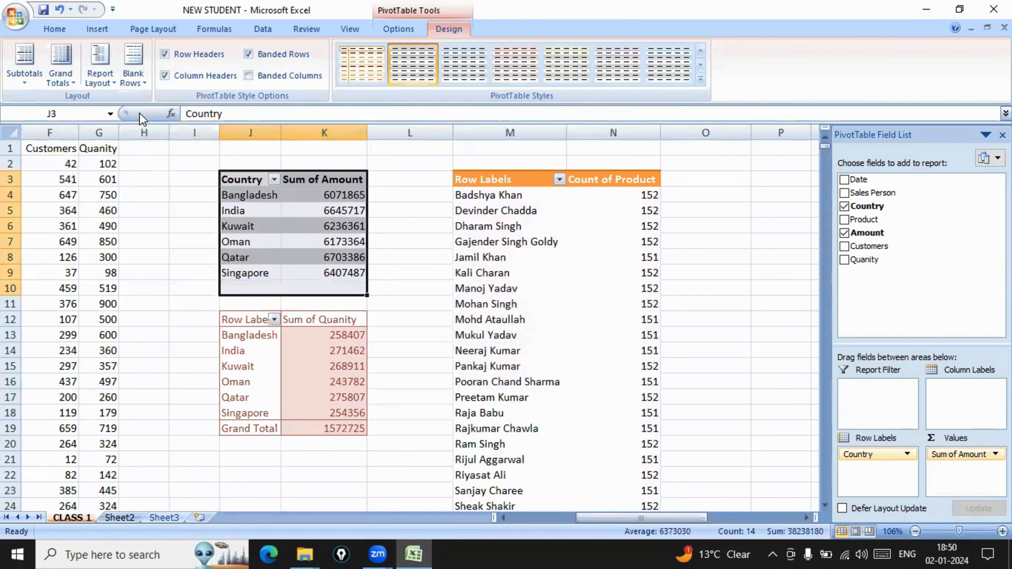
left_click(91, 82)
left_click(62, 78)
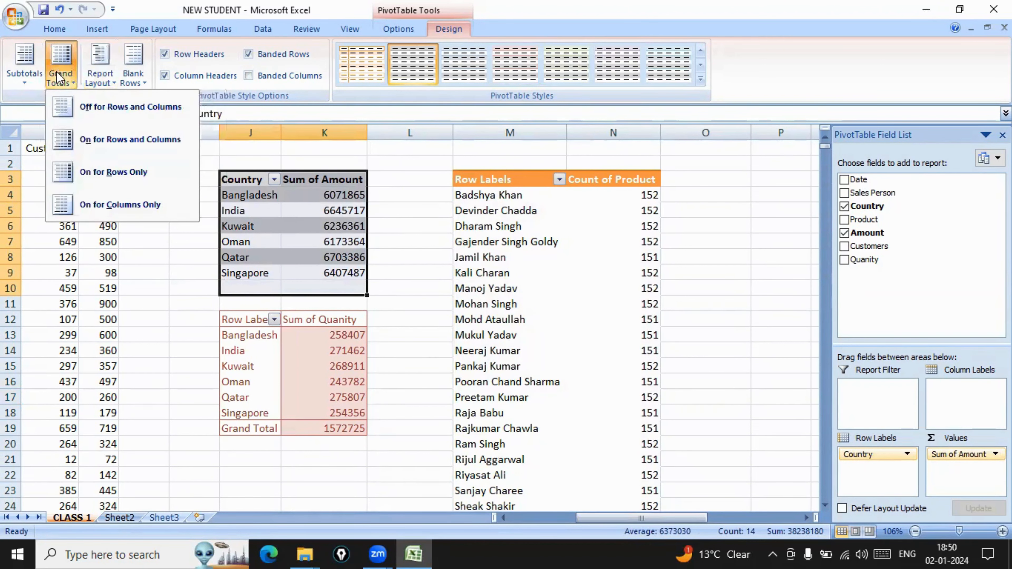
left_click(100, 149)
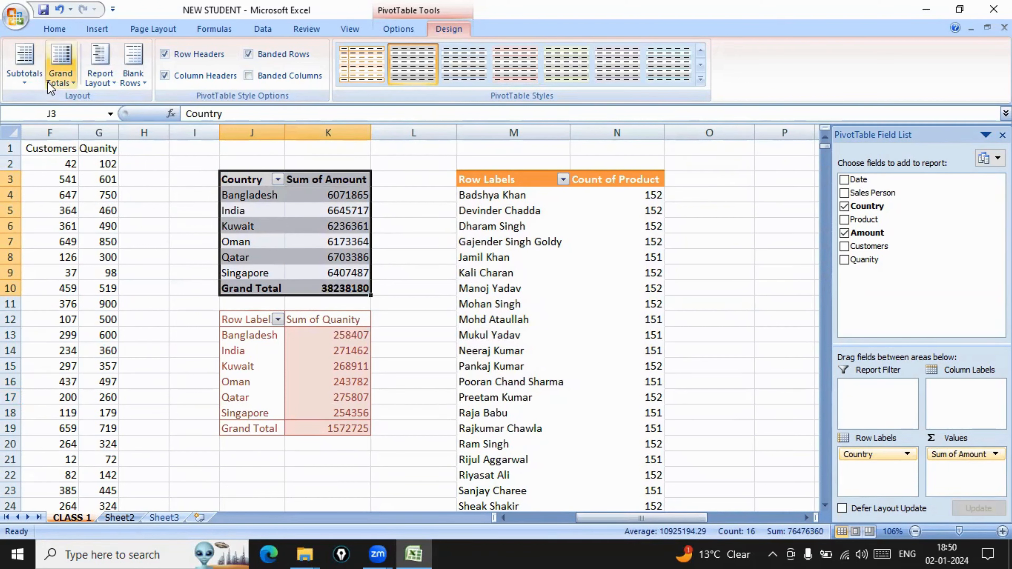
- Set the Amount-by-Country PivotTable's grand totals on for columns only
left_click(61, 74)
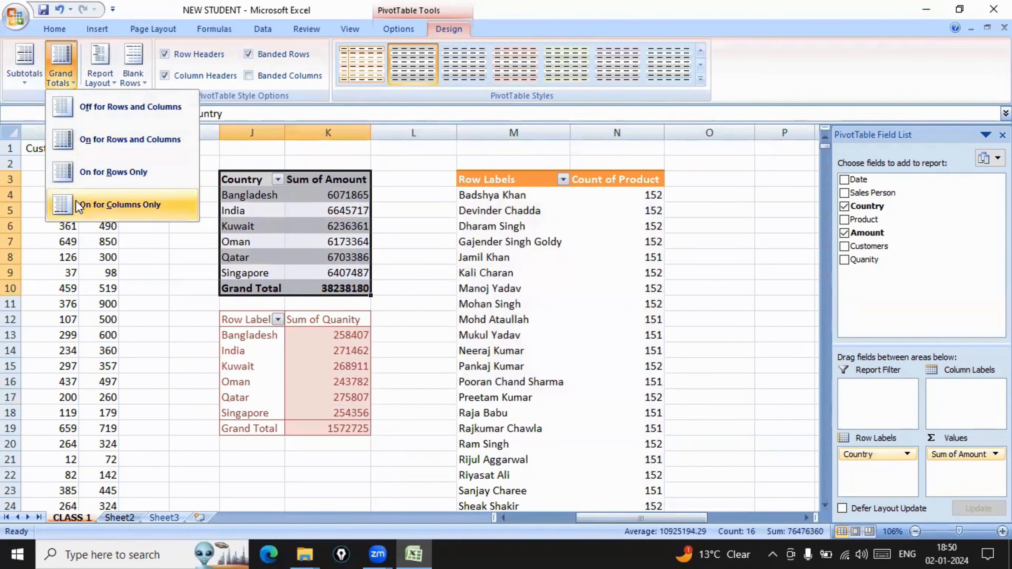
left_click(76, 200)
left_click(62, 82)
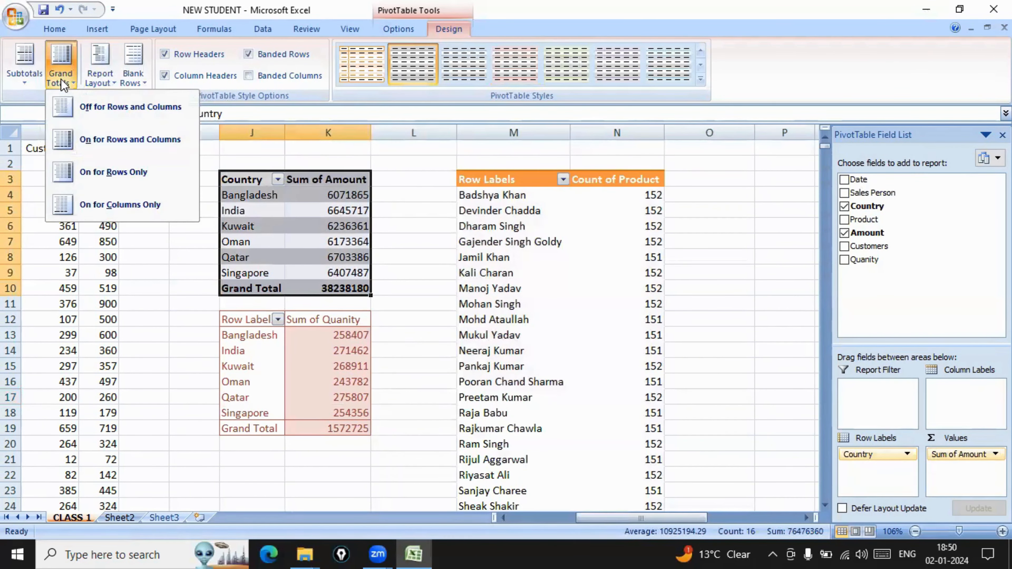
- Try hiding the Amount-by-Country PivotTable's subtotals and showing them at the bottom of the group, and set them to the top of the group
left_click(16, 83)
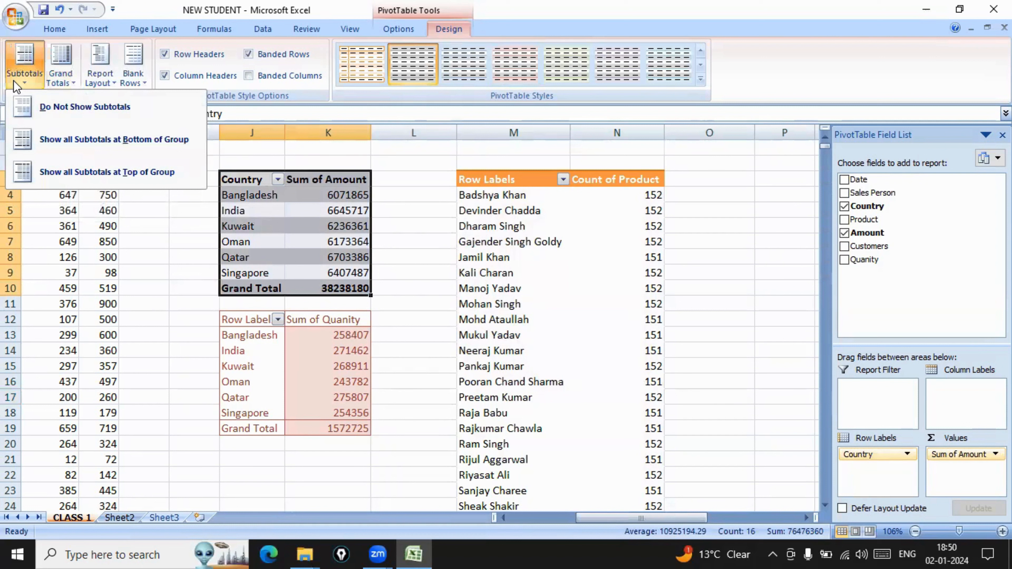
left_click(43, 114)
left_click(28, 79)
left_click(57, 151)
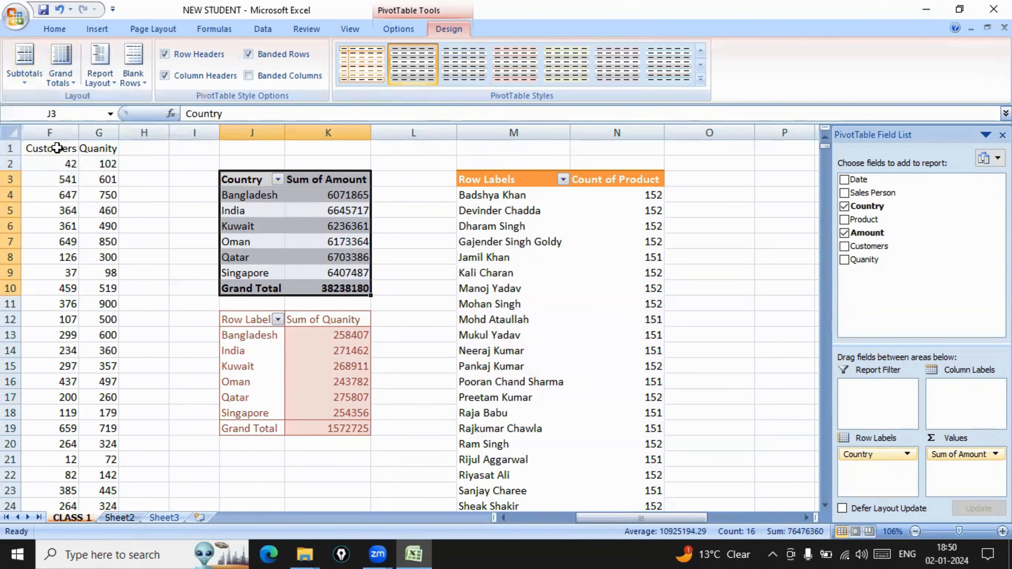
left_click(29, 80)
left_click(72, 171)
left_click(286, 352)
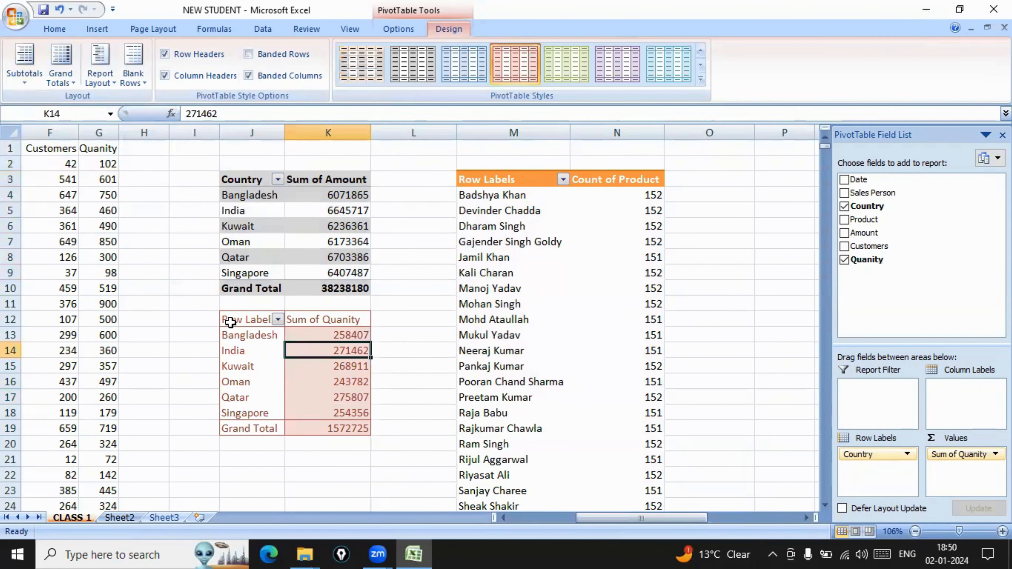
left_click_drag(231, 322, 319, 423)
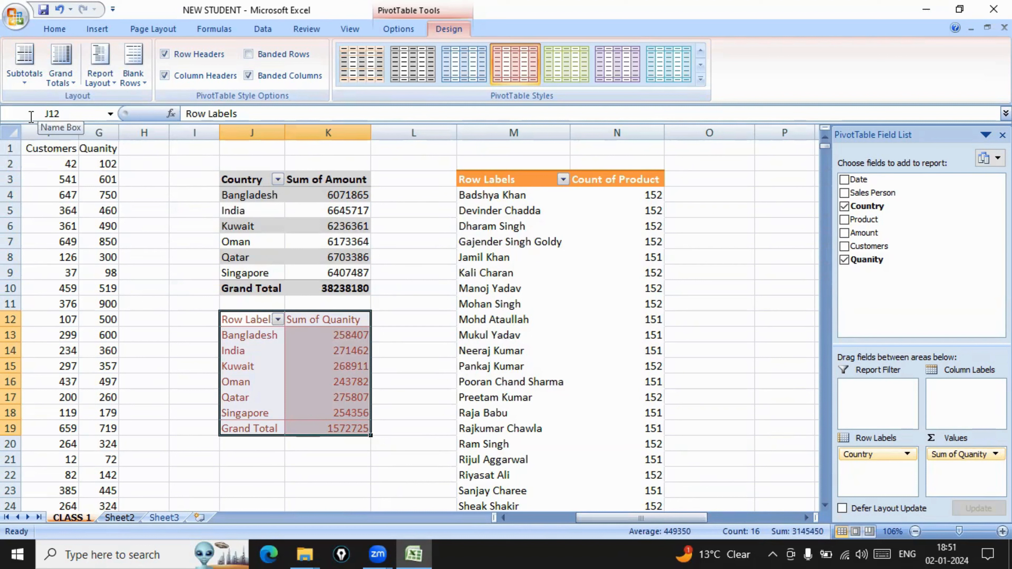
left_click(265, 382)
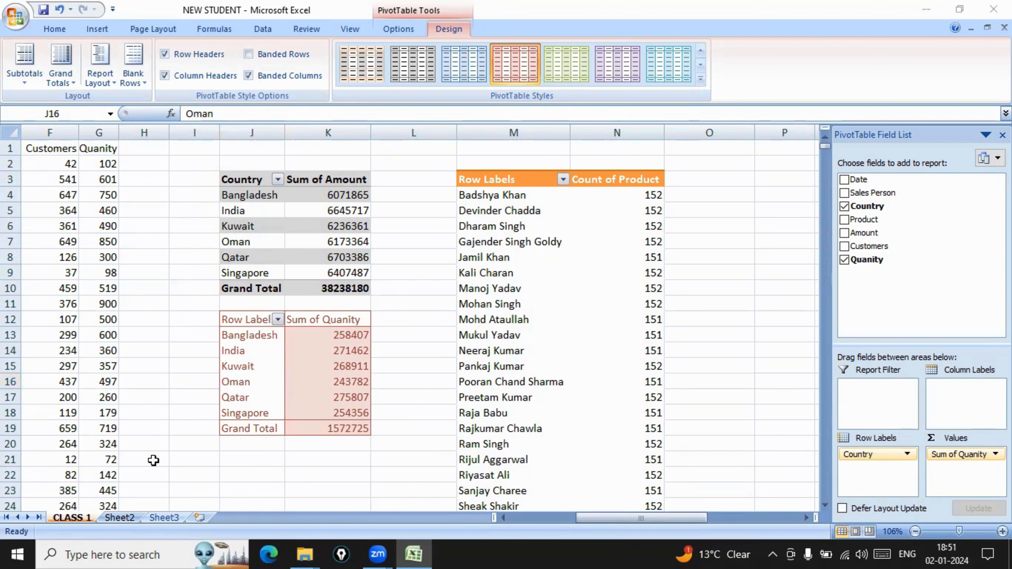
- Create a PivotTable from the whole sales data range A1:G3792 of CLASS 1 on a new worksheet
left_click(617, 517)
left_click_drag(598, 522, 533, 522)
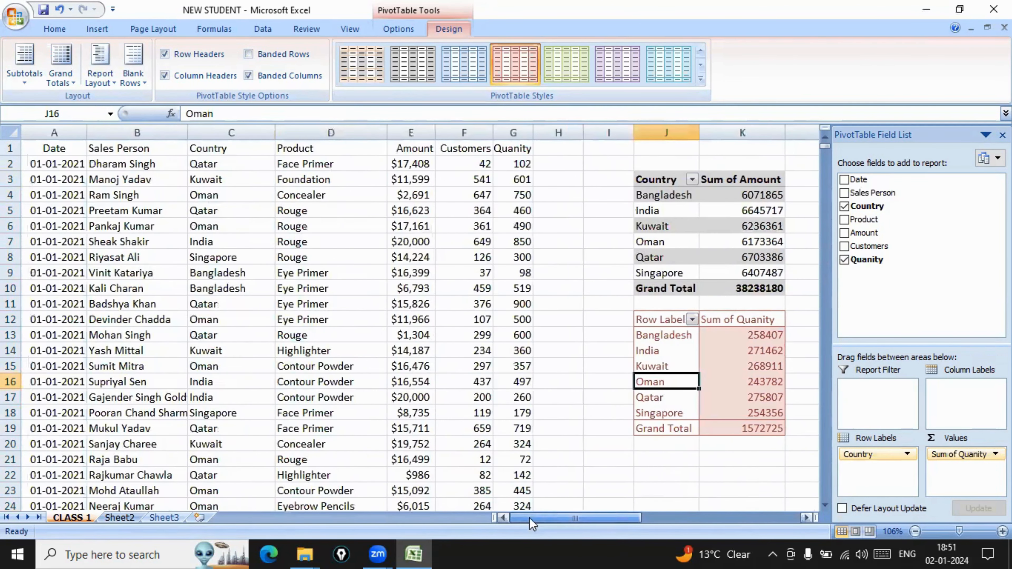
left_click(37, 149)
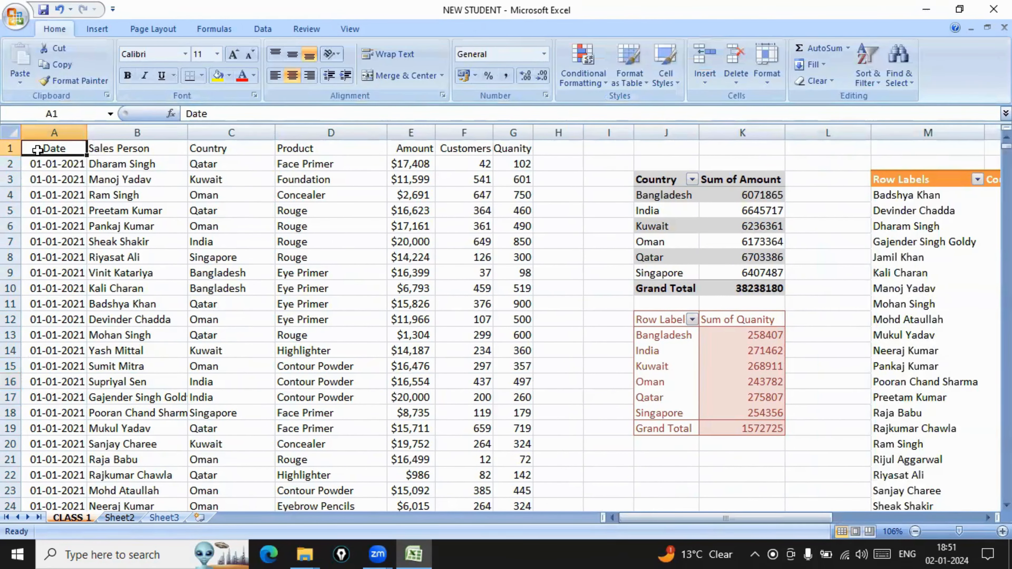
key("ctrl+shift+Right")
key("ctrl+shift+Down")
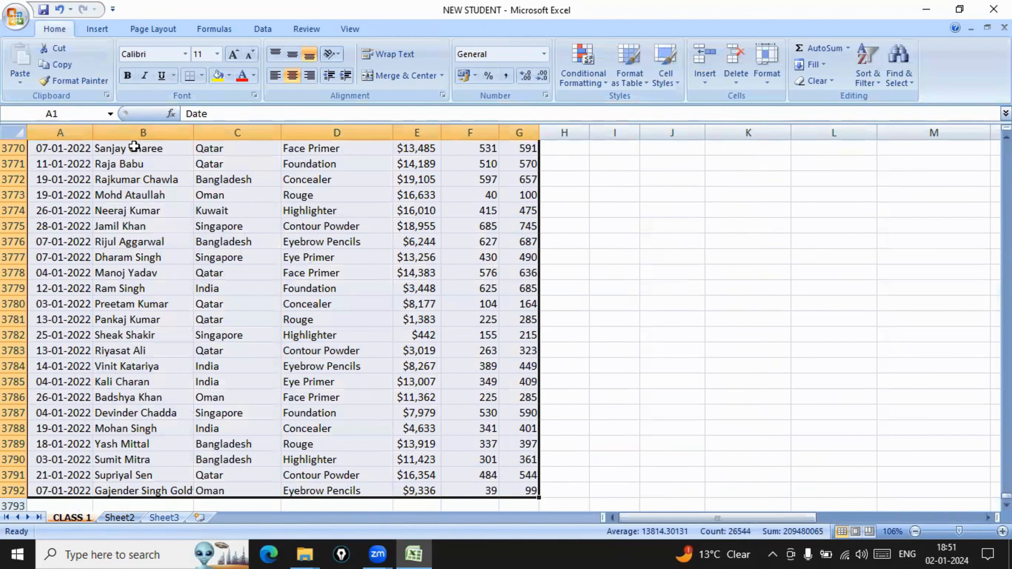
left_click(108, 27)
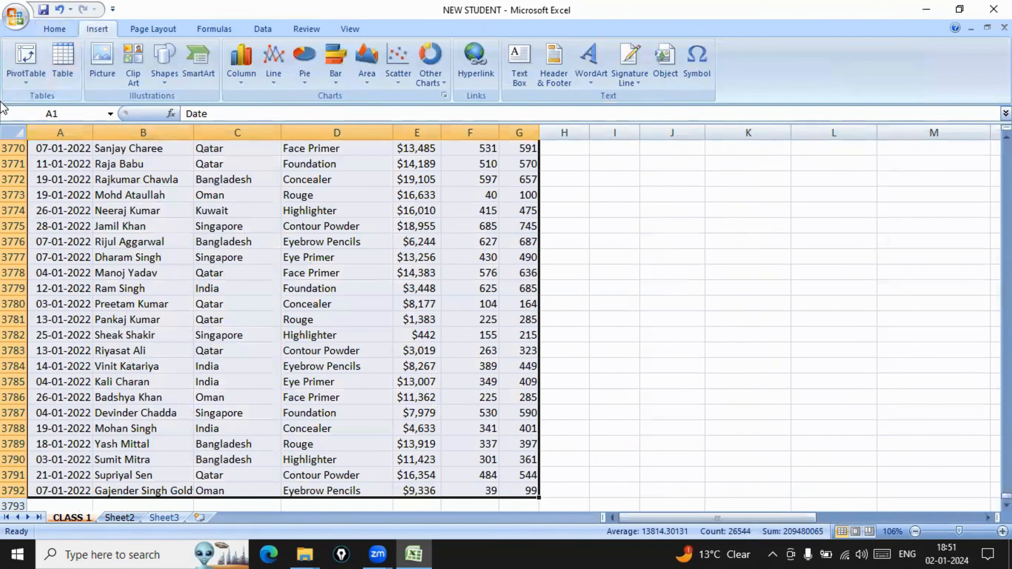
left_click(26, 78)
left_click(37, 100)
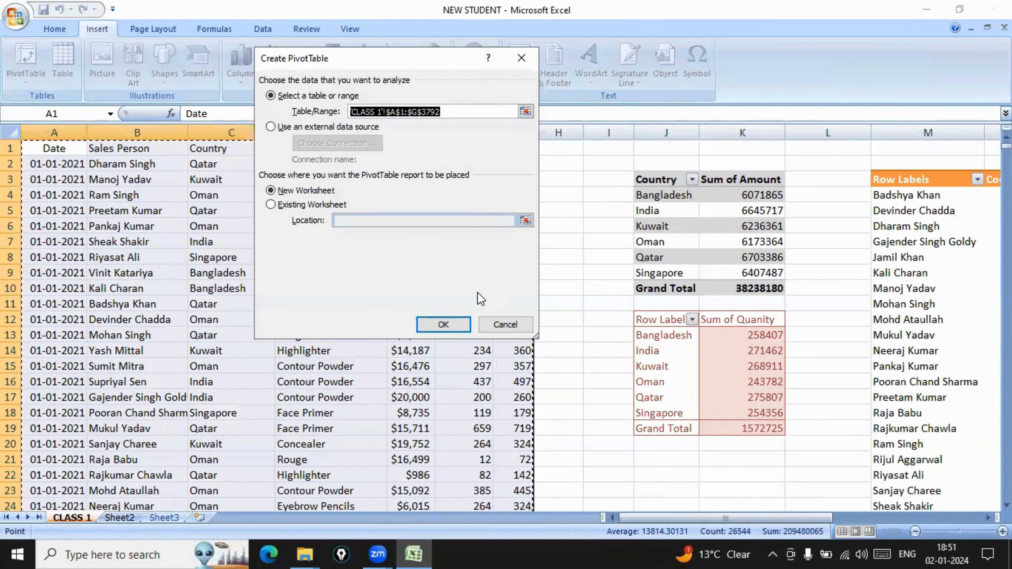
left_click(445, 326)
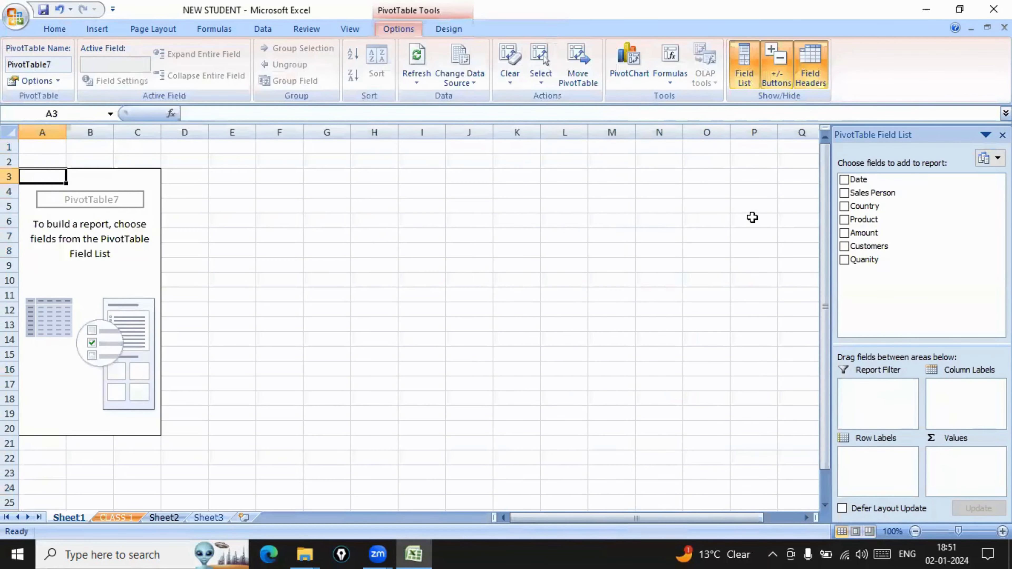
- Use Country as the new PivotTable's row labels and move Product into its values as a count
left_click(753, 220)
left_click(92, 251)
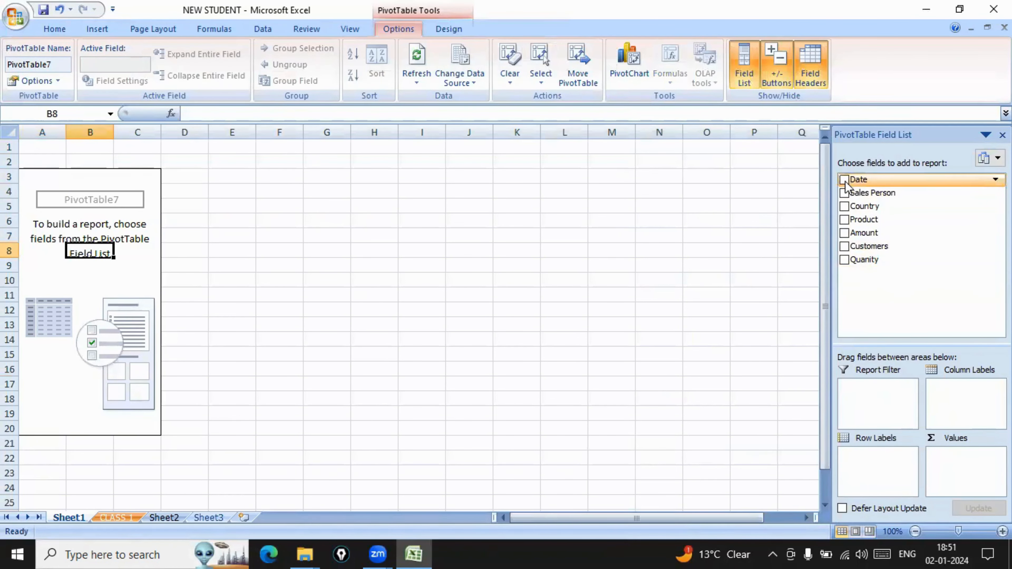
left_click(844, 206)
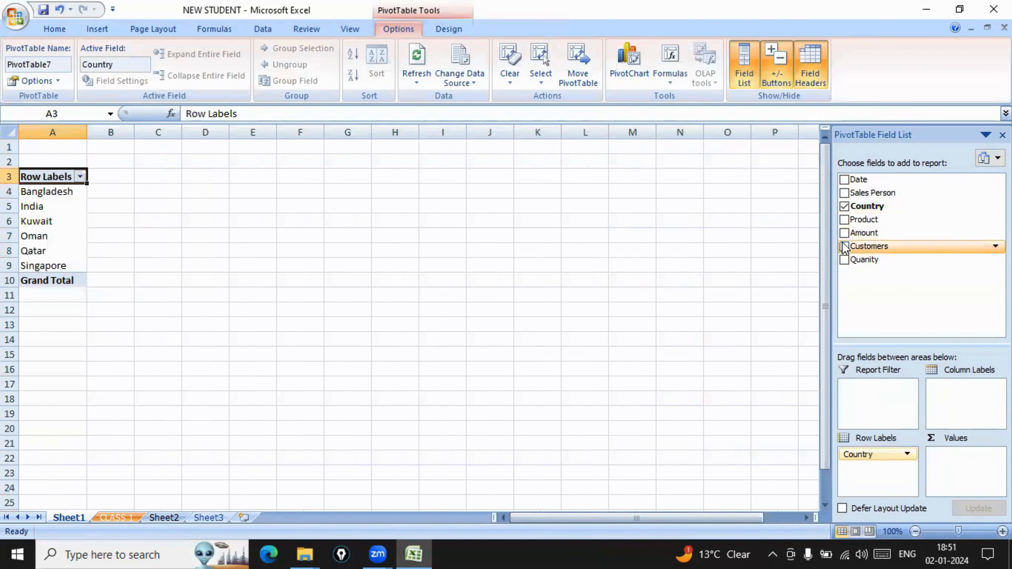
left_click(844, 220)
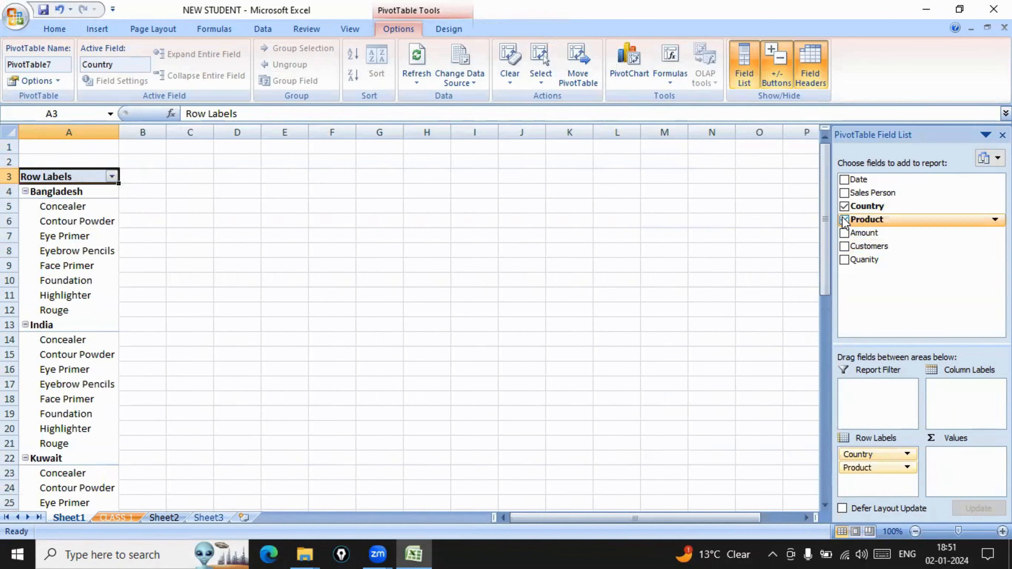
left_click_drag(870, 468, 972, 465)
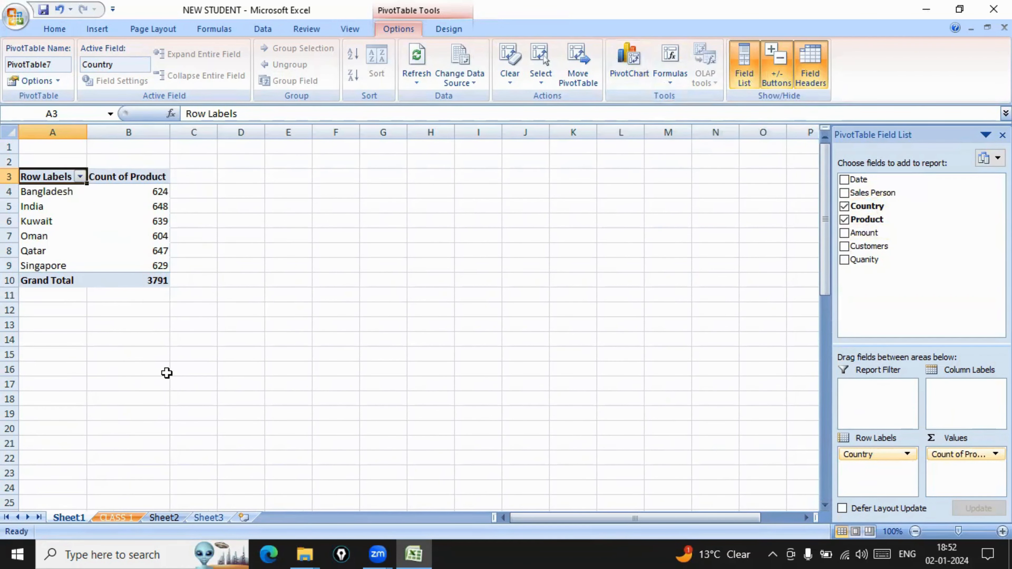
- Copy the Count of Product PivotTable on Sheet1 and paste the copy at cell A13
left_click(162, 517)
left_click(71, 519)
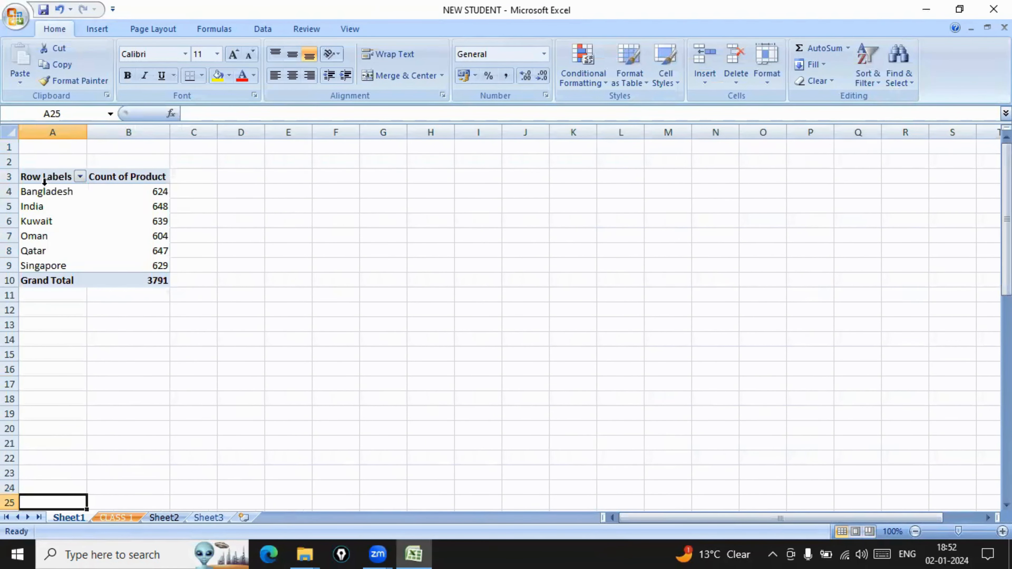
left_click_drag(30, 178, 103, 425)
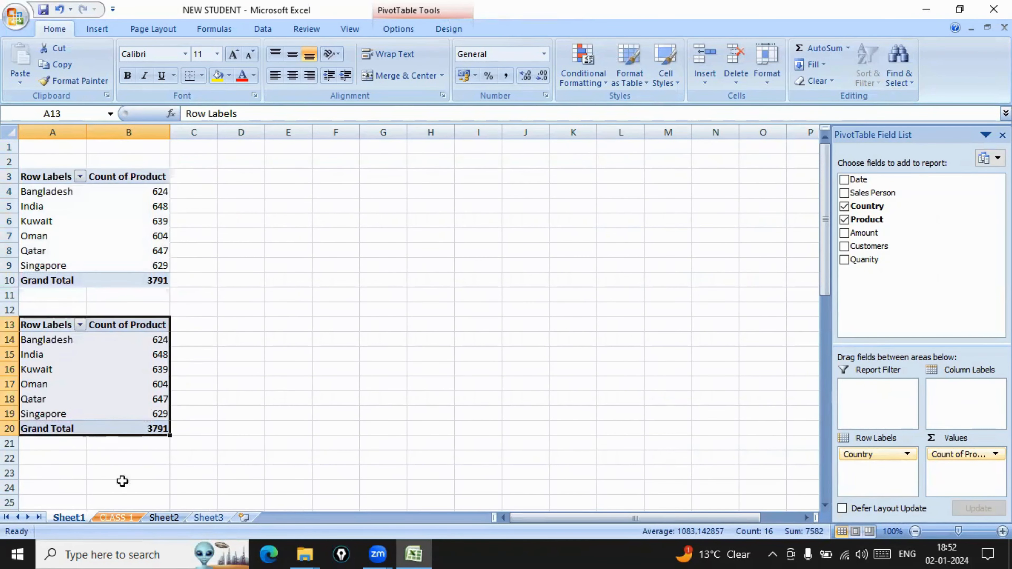
- Create another PivotTable from the CLASS 1 sales data, placed on the existing worksheet Sheet1 at cell M4
left_click(116, 518)
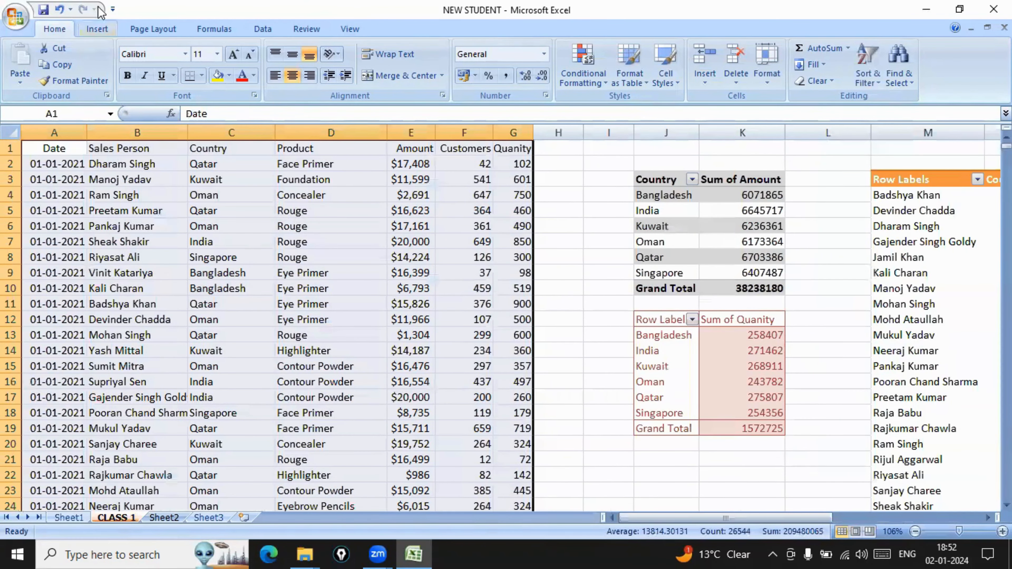
left_click(96, 28)
left_click(24, 80)
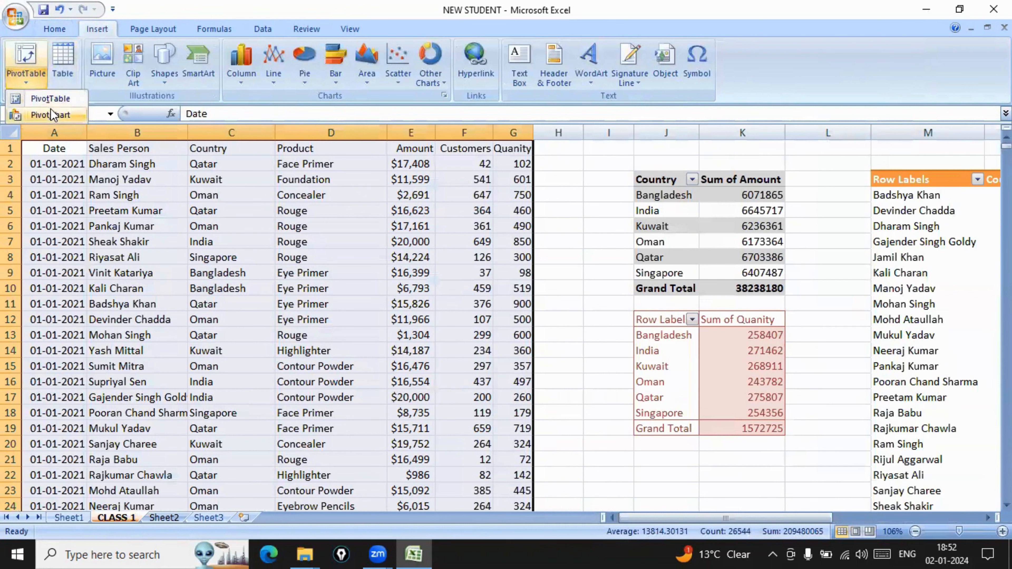
left_click(52, 99)
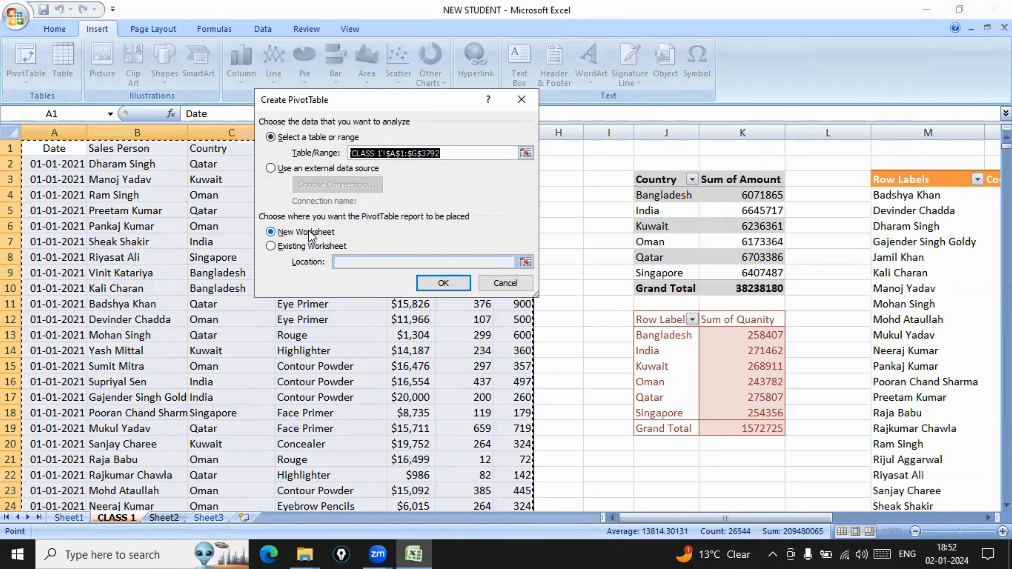
left_click(270, 247)
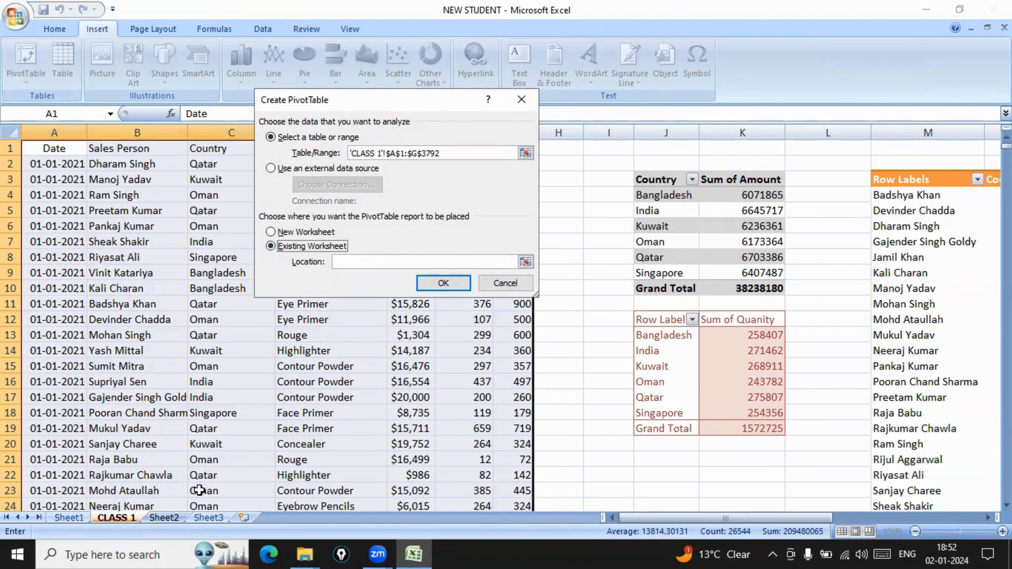
left_click(164, 517)
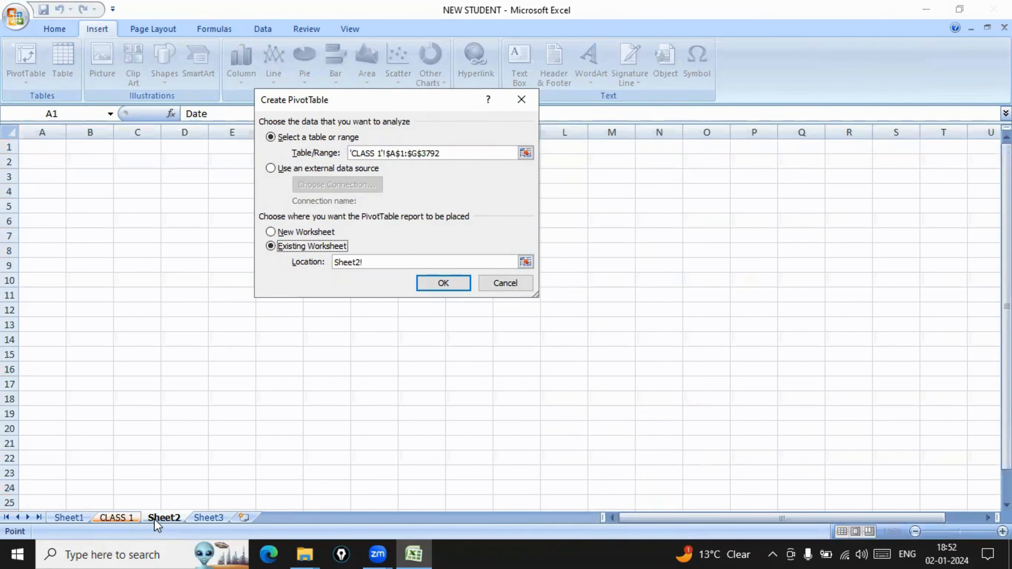
left_click(64, 517)
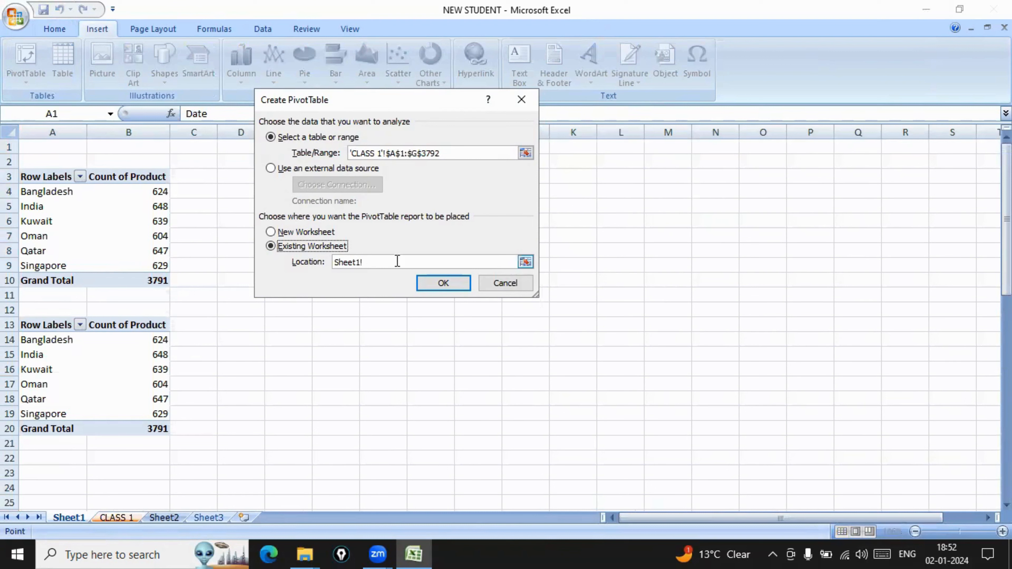
left_click(364, 262)
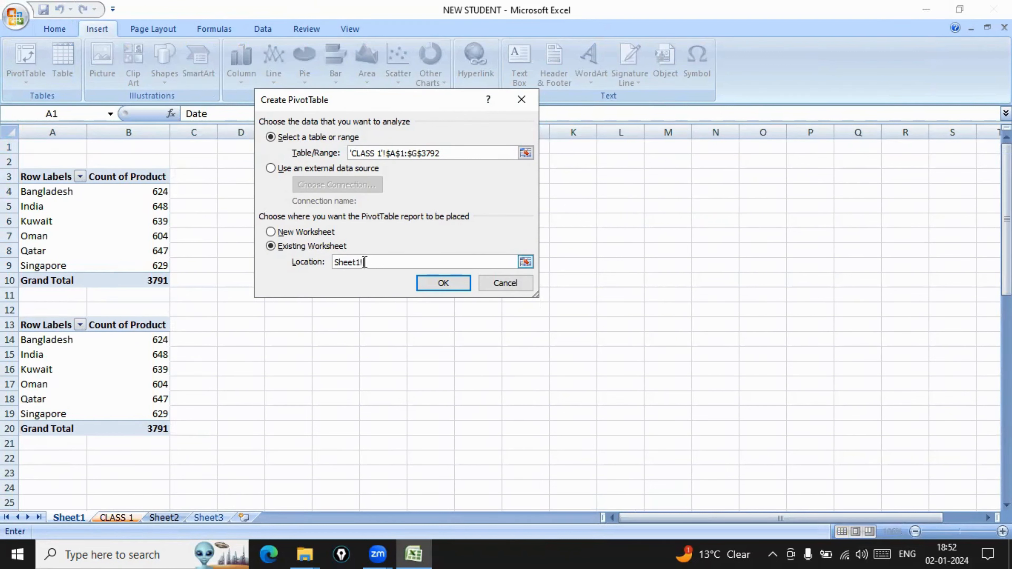
double_click(363, 262)
left_click(655, 191)
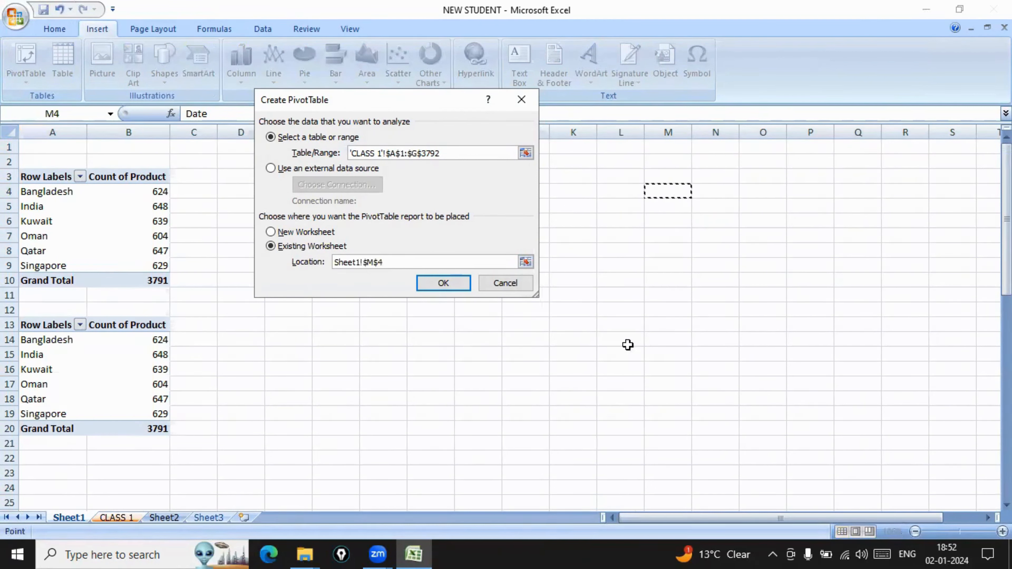
left_click(441, 283)
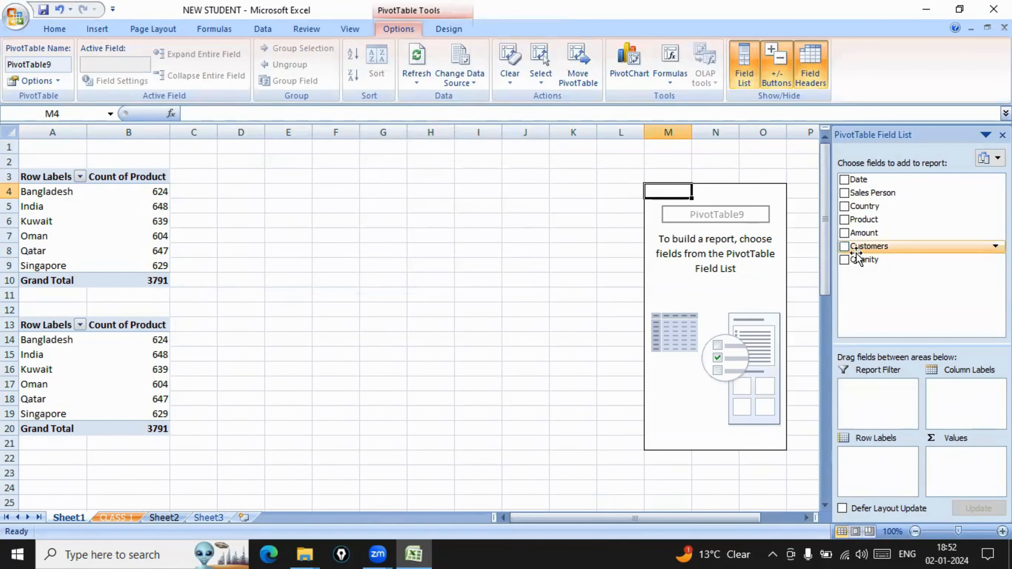
- Add Amount and Quanity as summed values and Country as row labels to the PivotTable at M4
left_click(844, 233)
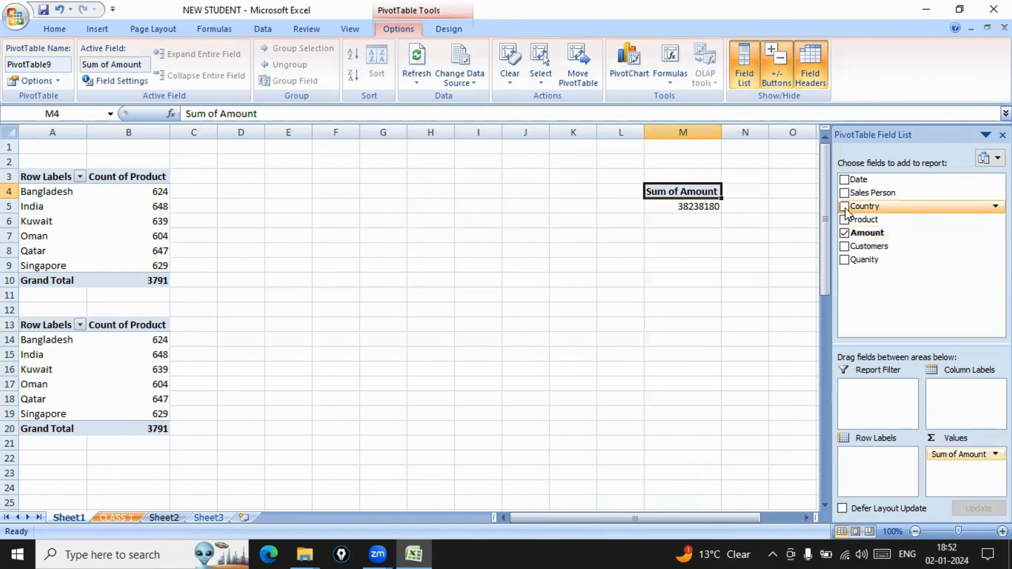
left_click(844, 260)
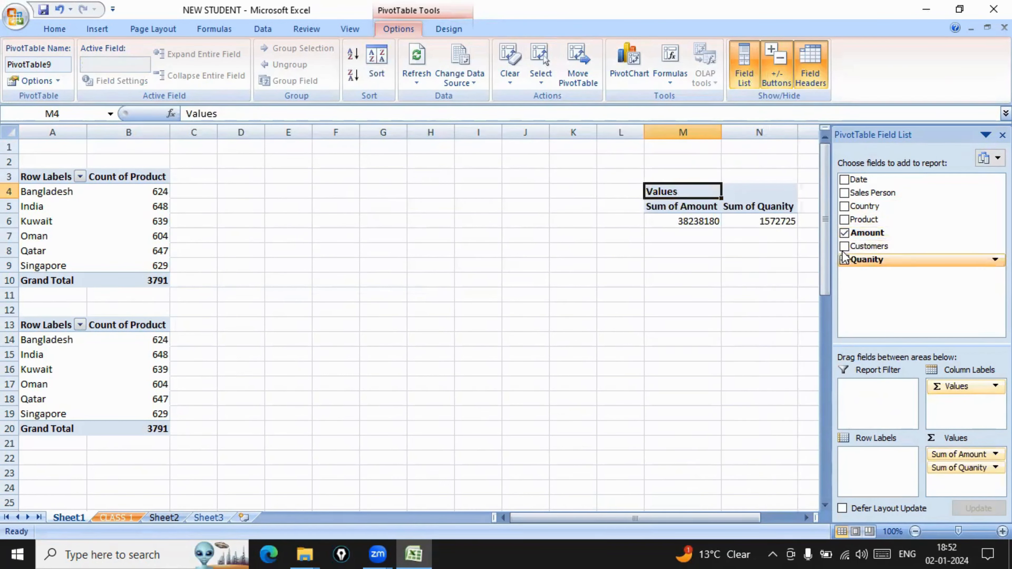
left_click(844, 207)
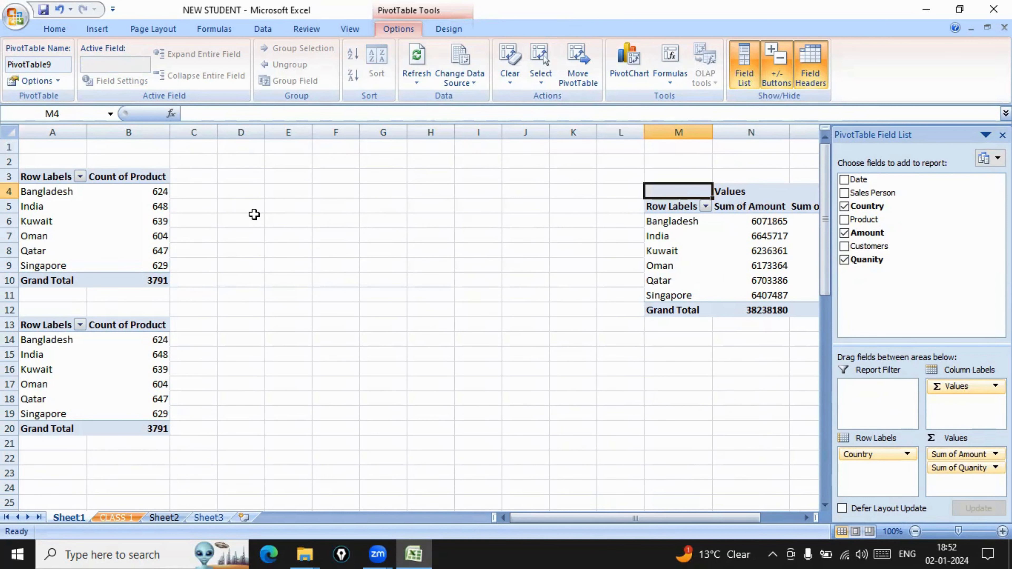
left_click(314, 162)
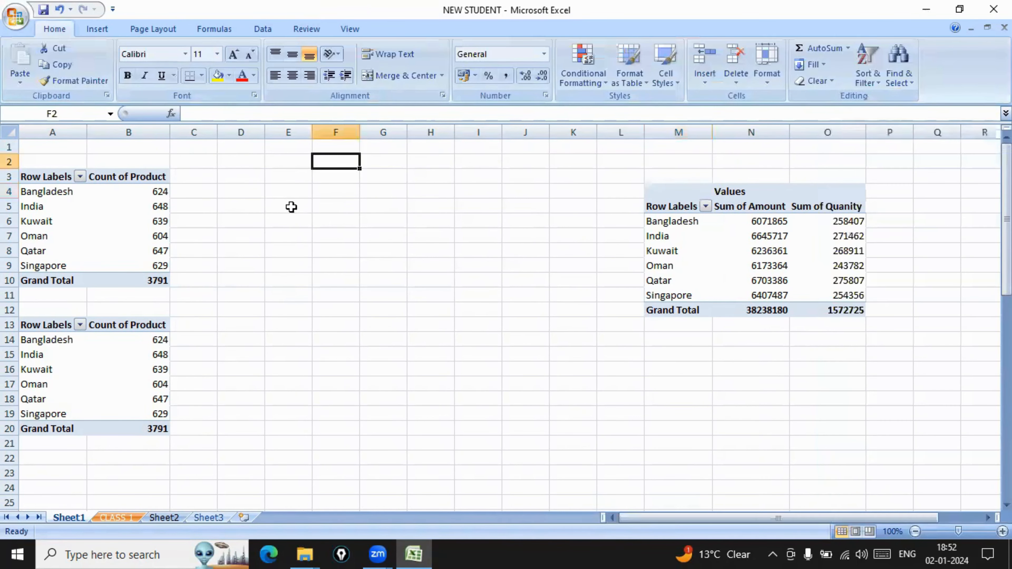
left_click(233, 218)
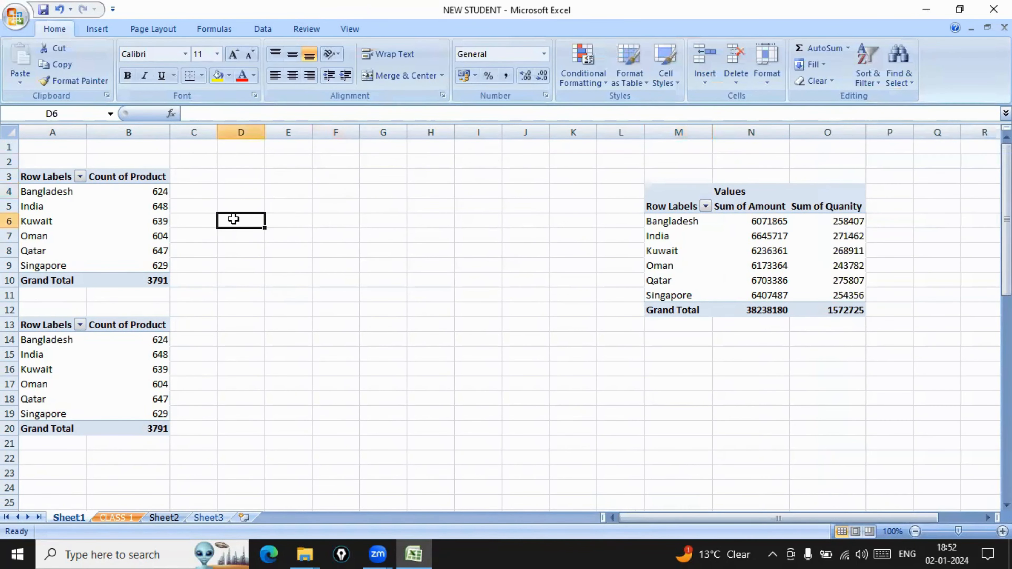
left_click(169, 519)
left_click(68, 518)
- Review the available summary functions in the Count of Product value field settings of the PivotTable at A3, keeping its current setting
left_click(93, 233)
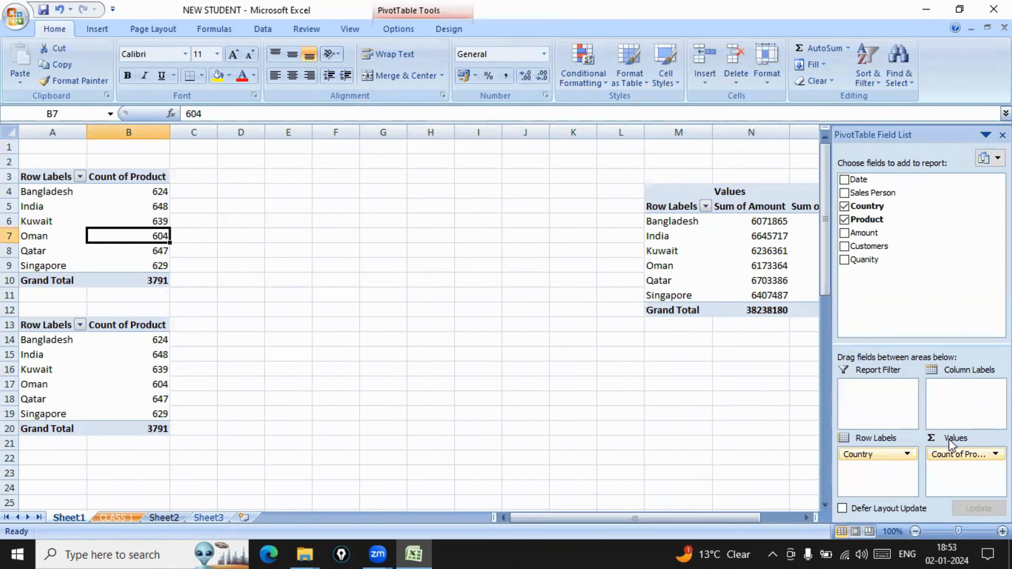
left_click(972, 458)
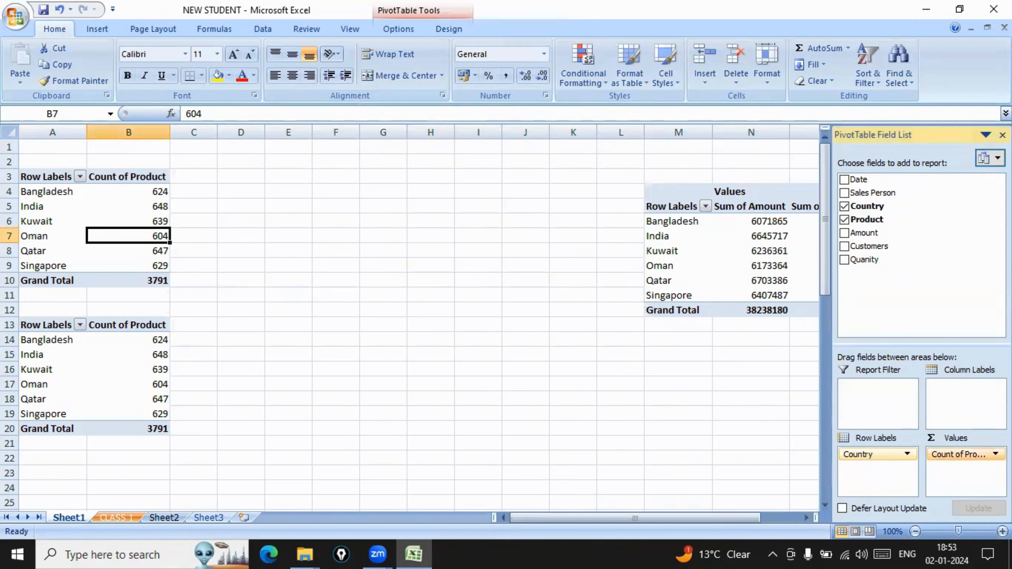
left_click(964, 454)
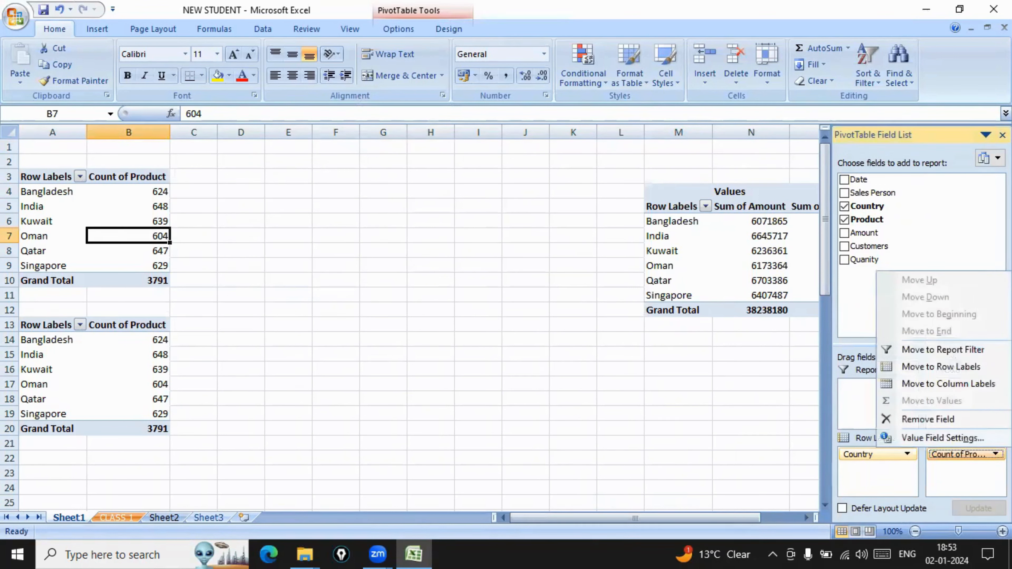
left_click(931, 439)
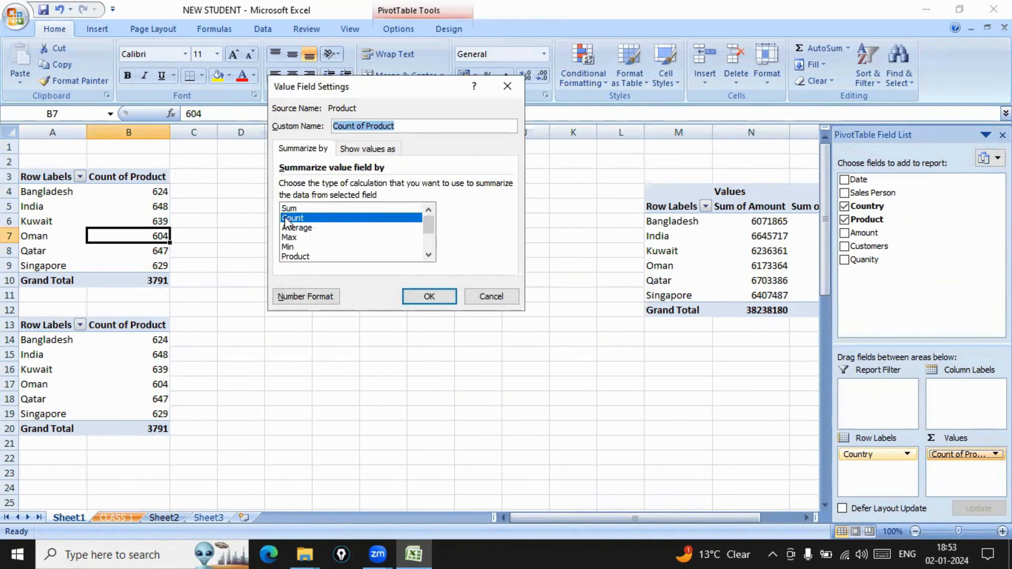
left_click_drag(426, 234, 429, 265)
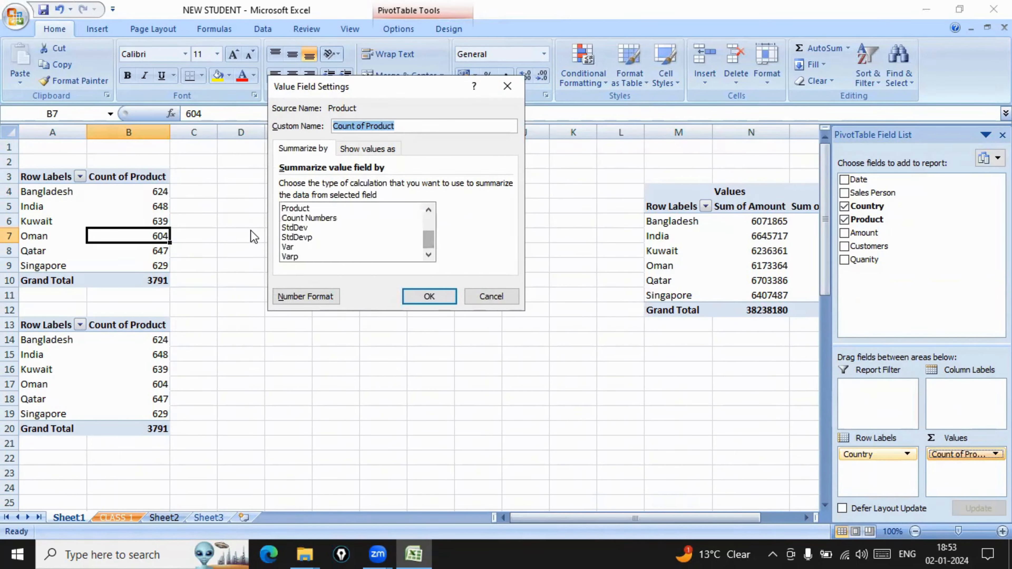
left_click_drag(428, 239, 429, 202)
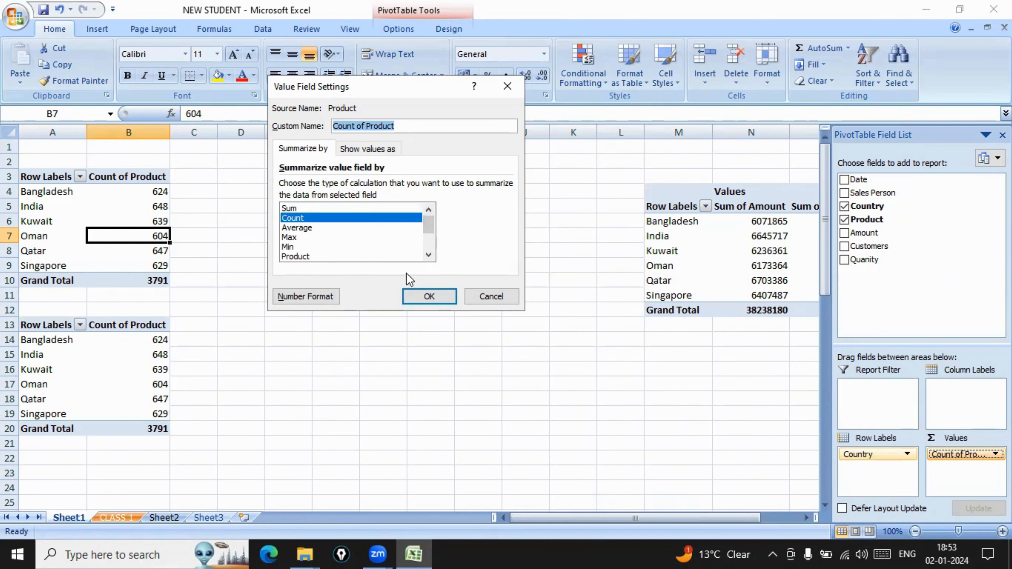
left_click(500, 299)
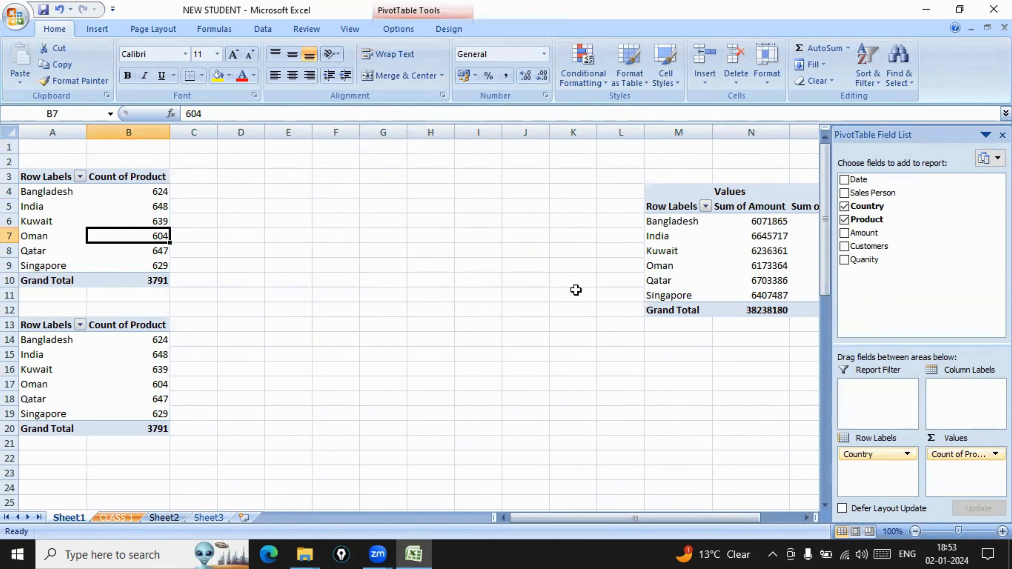
- Examine the layout, totals and filters, display, printing and data options of the PivotTable at M4 without changing them
left_click(712, 258)
right_click(683, 238)
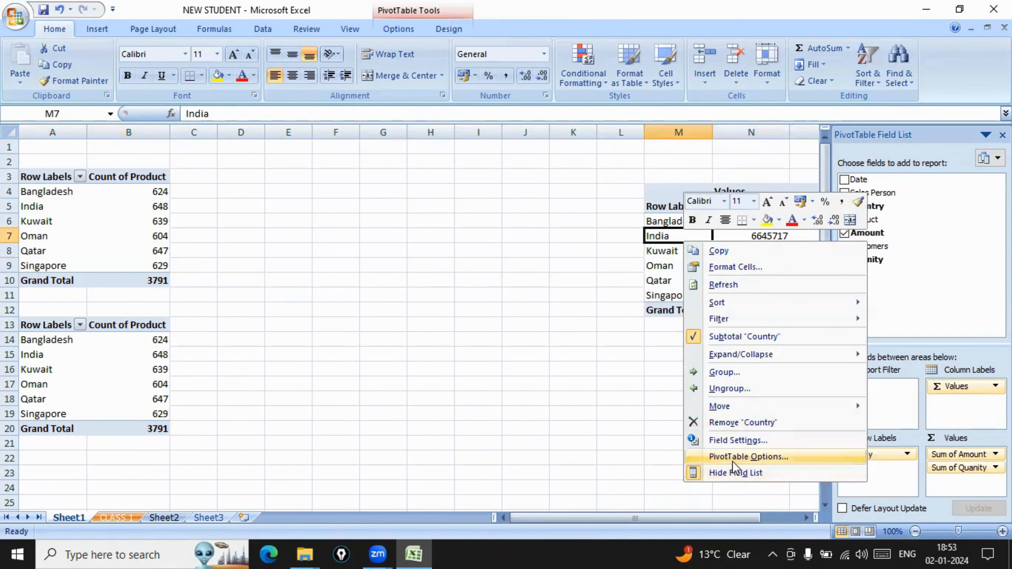
left_click(734, 457)
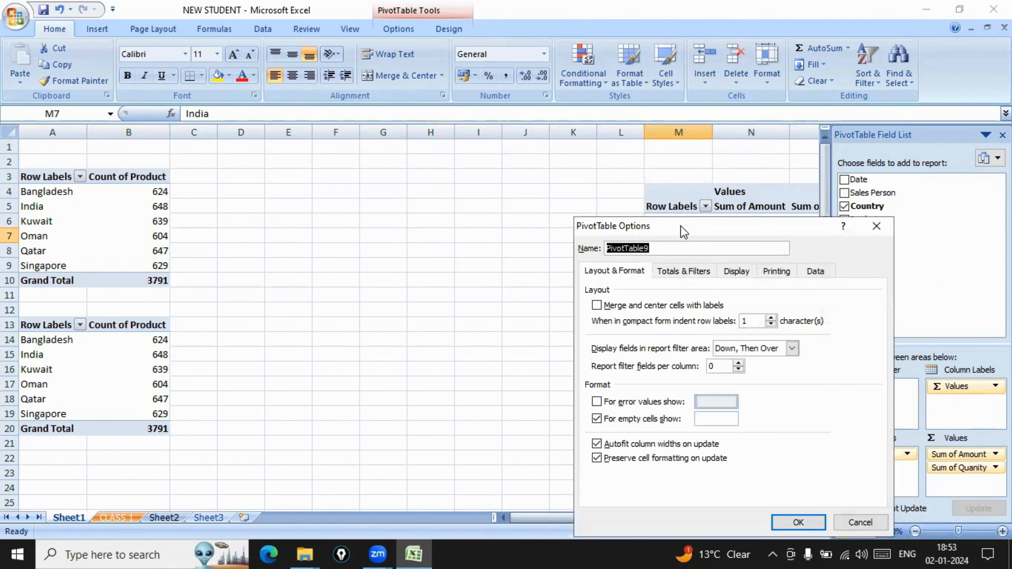
left_click(452, 119)
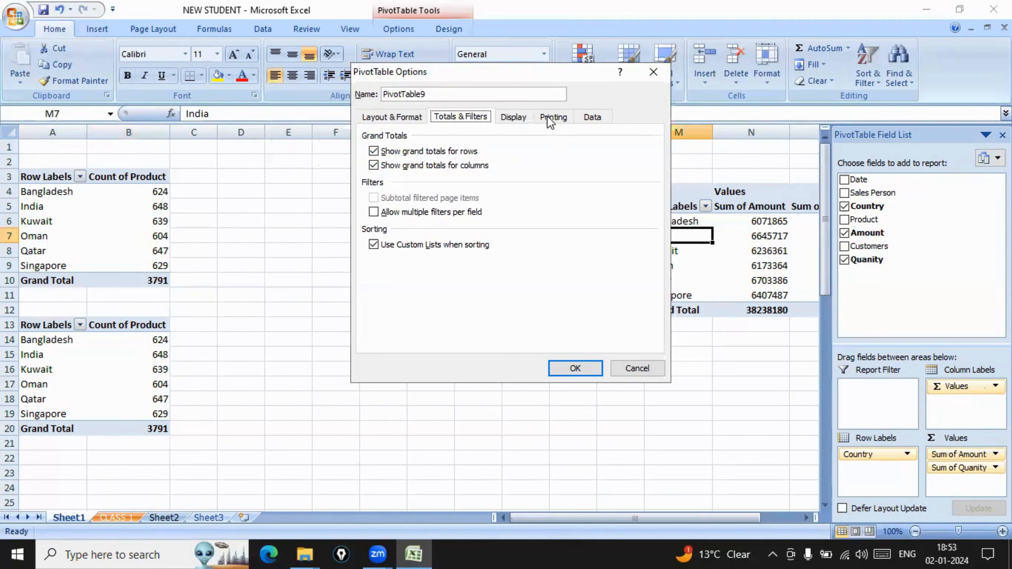
left_click(515, 118)
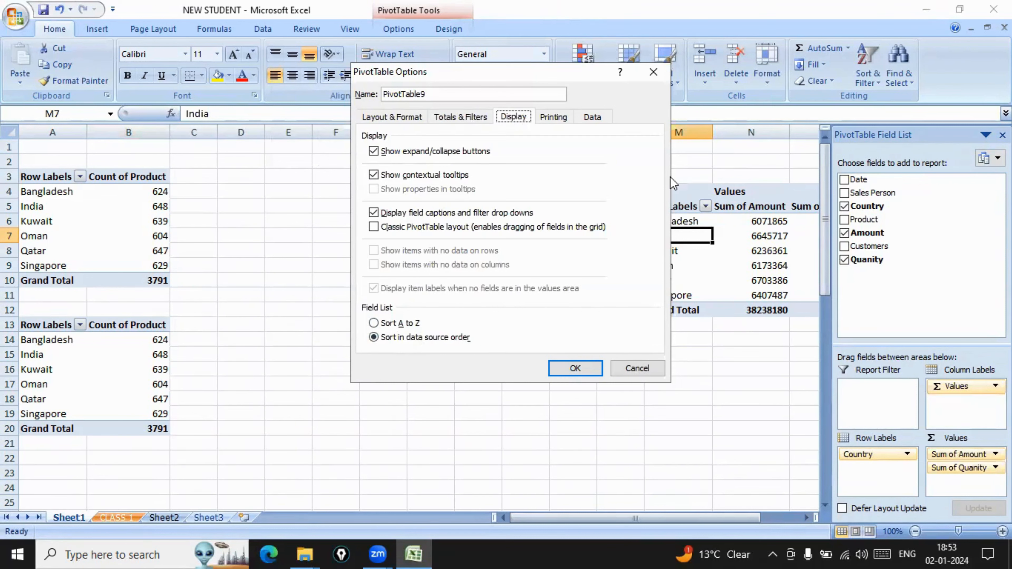
left_click(559, 120)
left_click(597, 117)
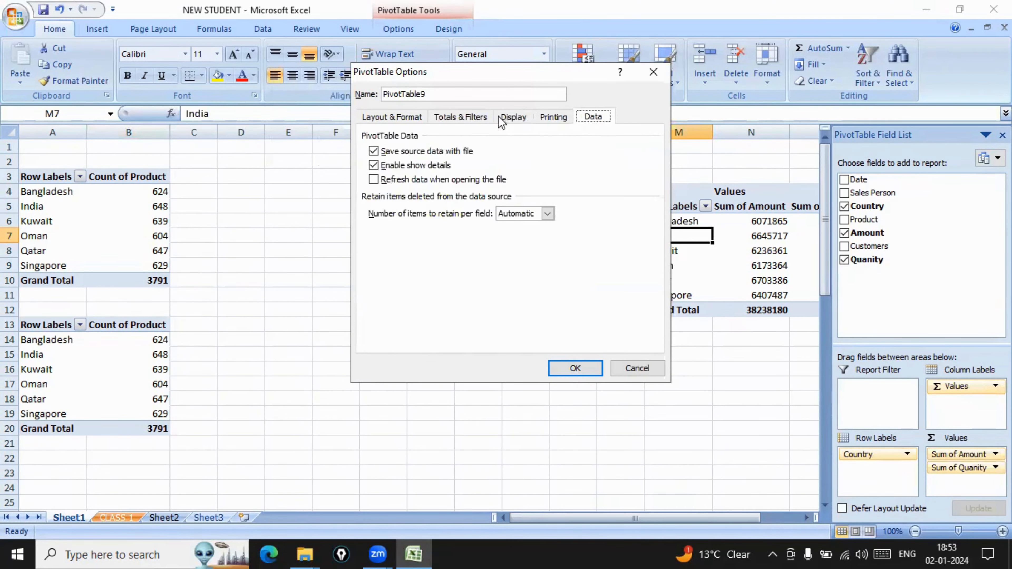
left_click(461, 118)
left_click(402, 118)
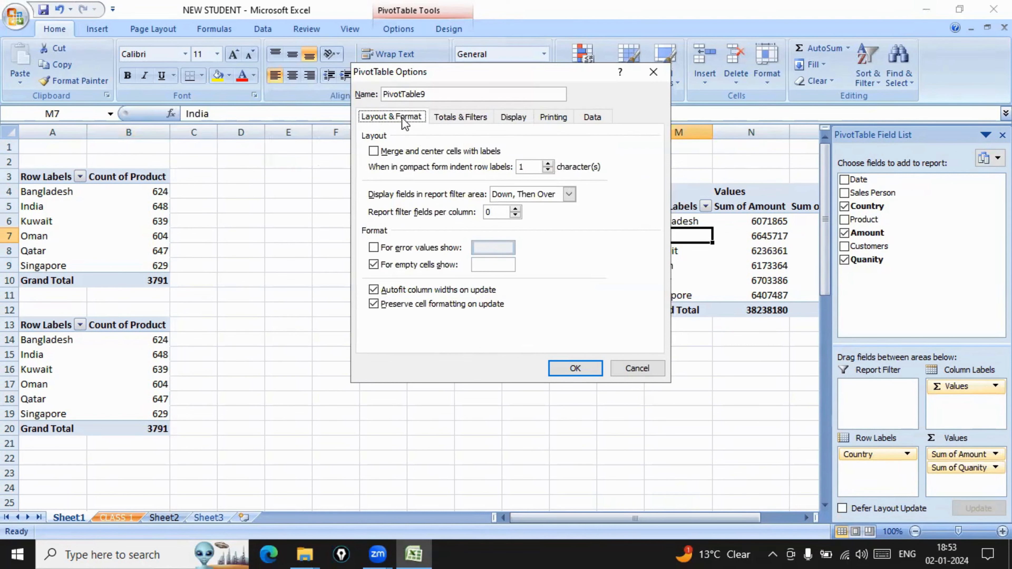
left_click(453, 119)
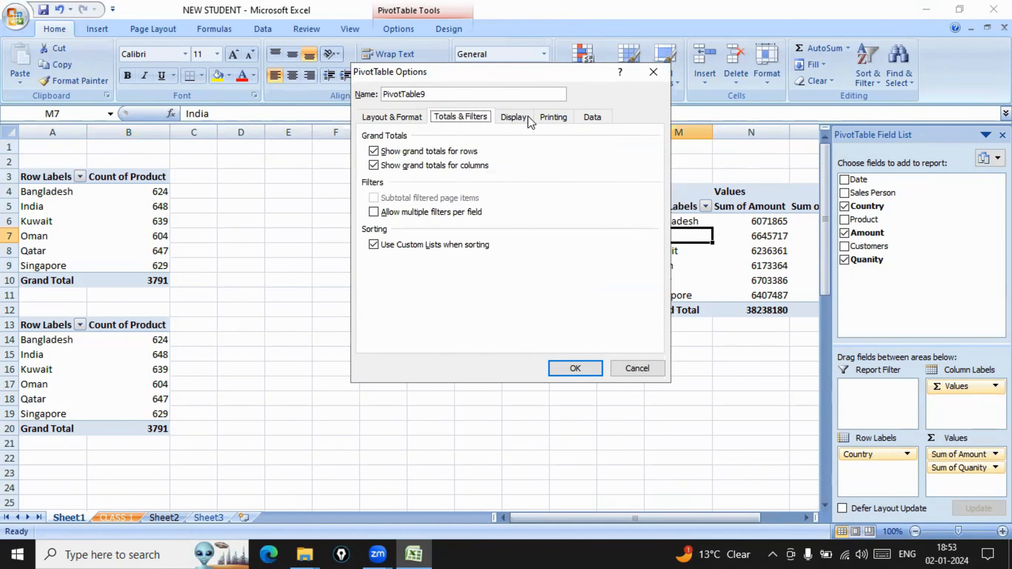
left_click(517, 117)
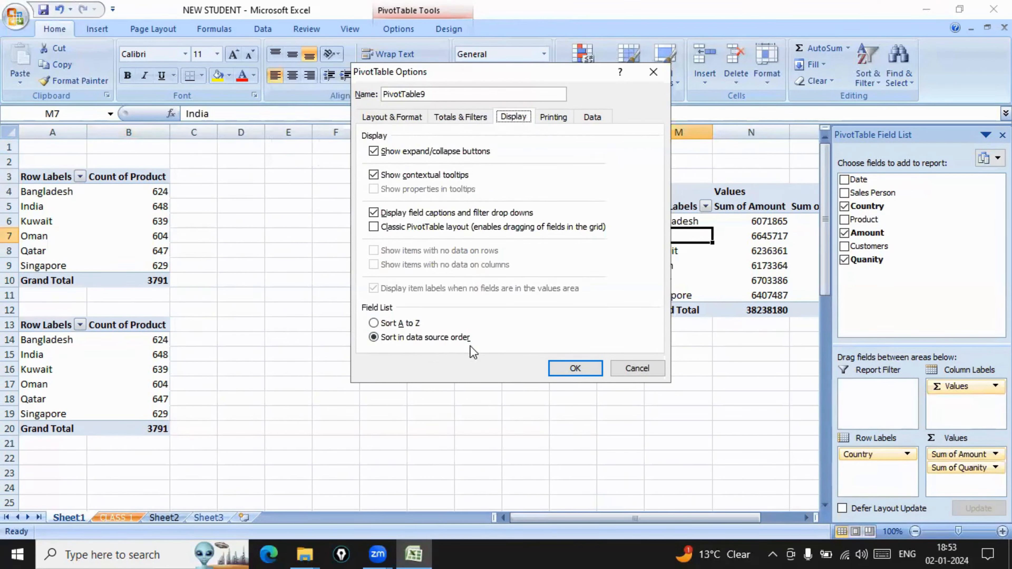
left_click(637, 369)
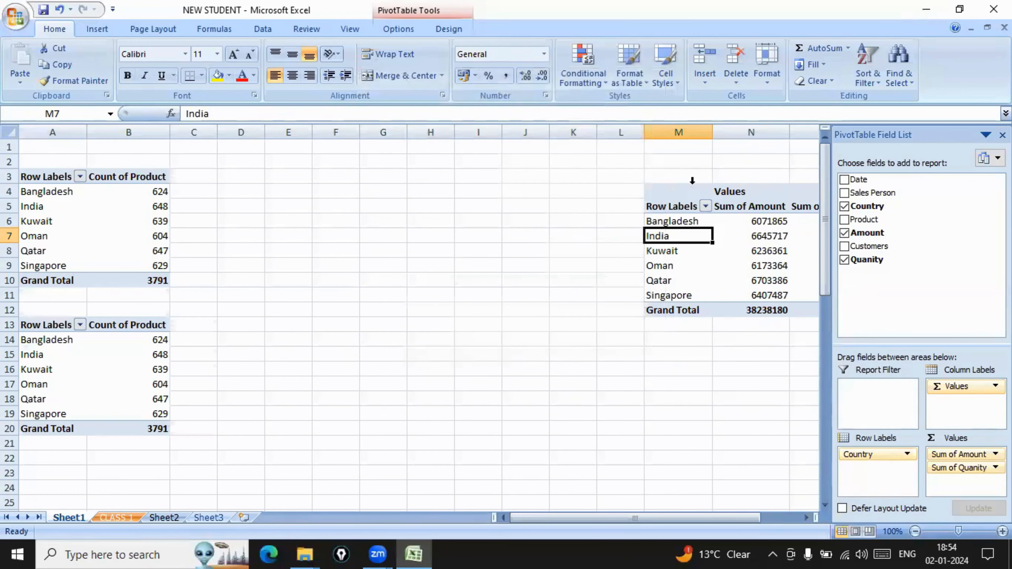
left_click(688, 192)
left_click_drag(688, 192, 587, 180)
left_click(478, 295)
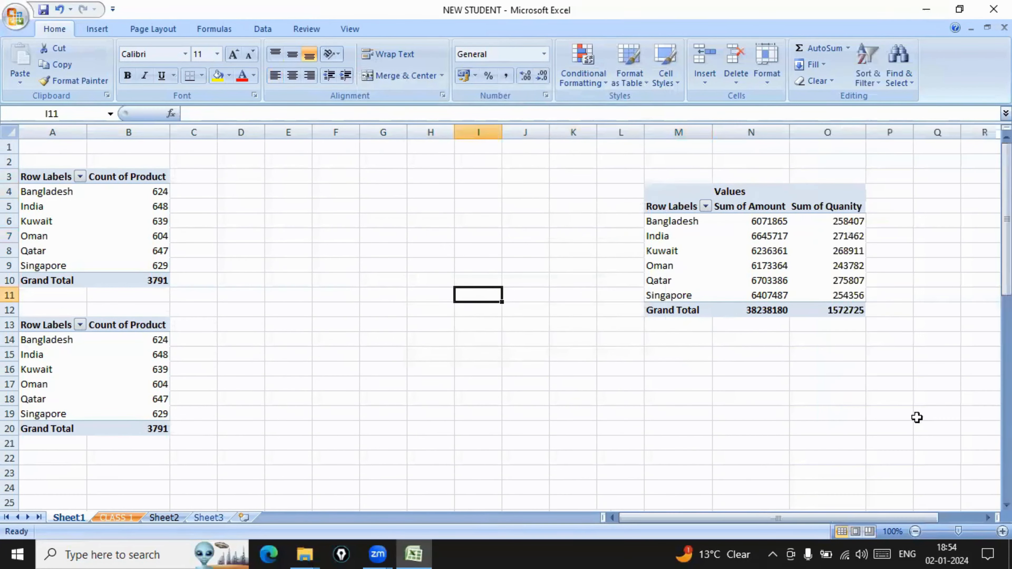
left_click(733, 281)
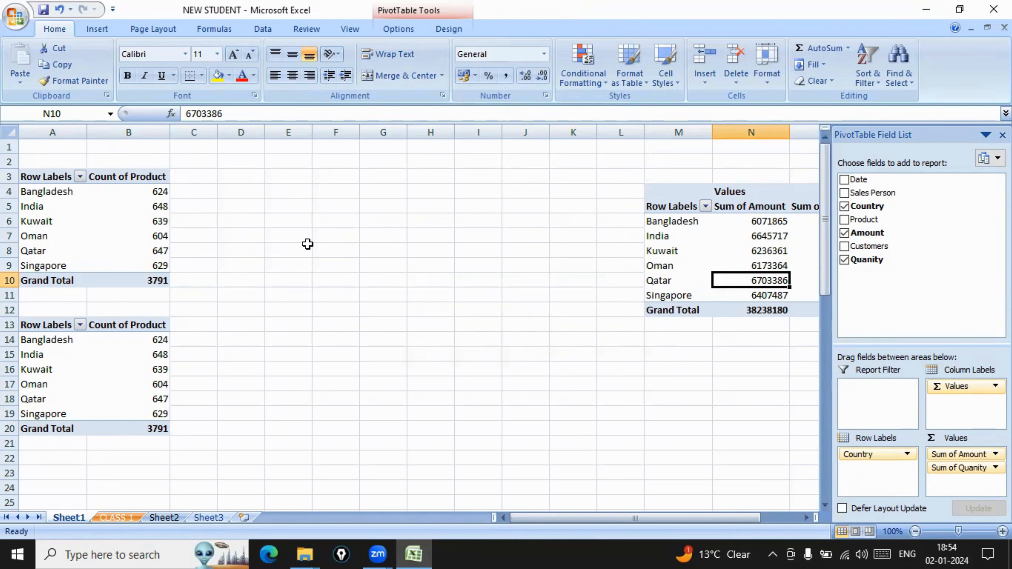
left_click(418, 12)
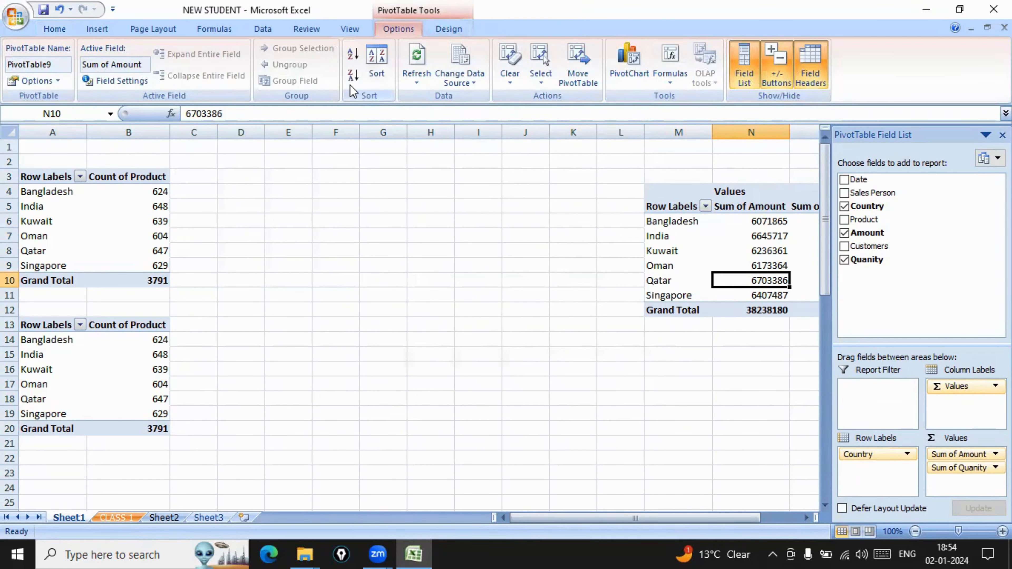
left_click(454, 32)
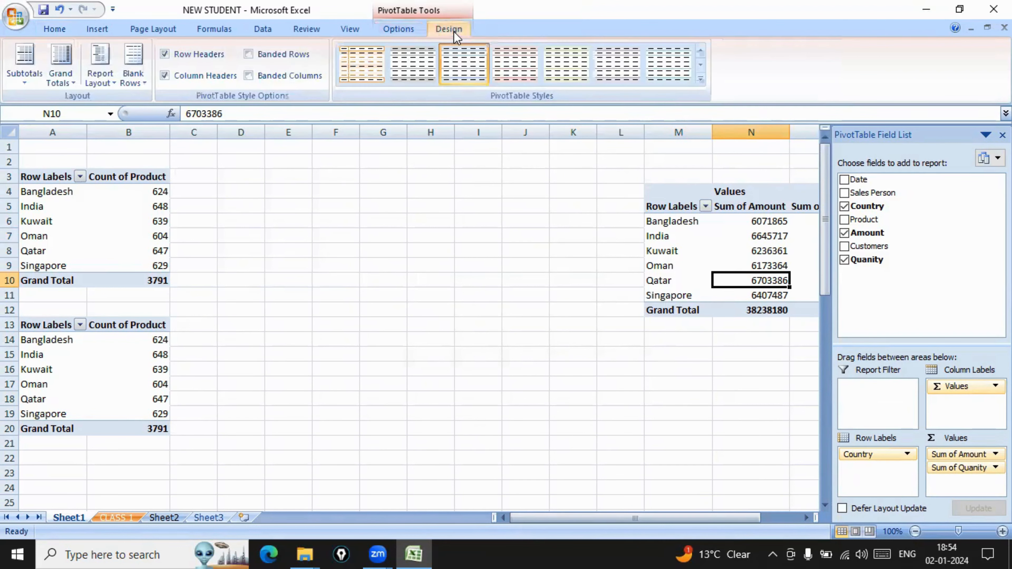
- Sort the countries in the PivotTable at A3 from Z to A and back to A to Z
left_click(398, 29)
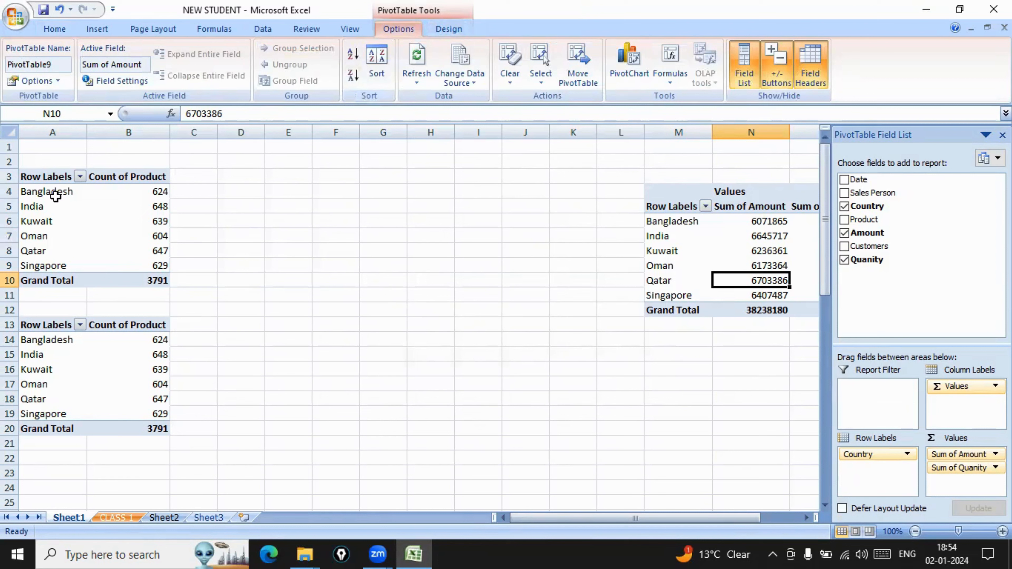
left_click_drag(55, 186, 55, 222)
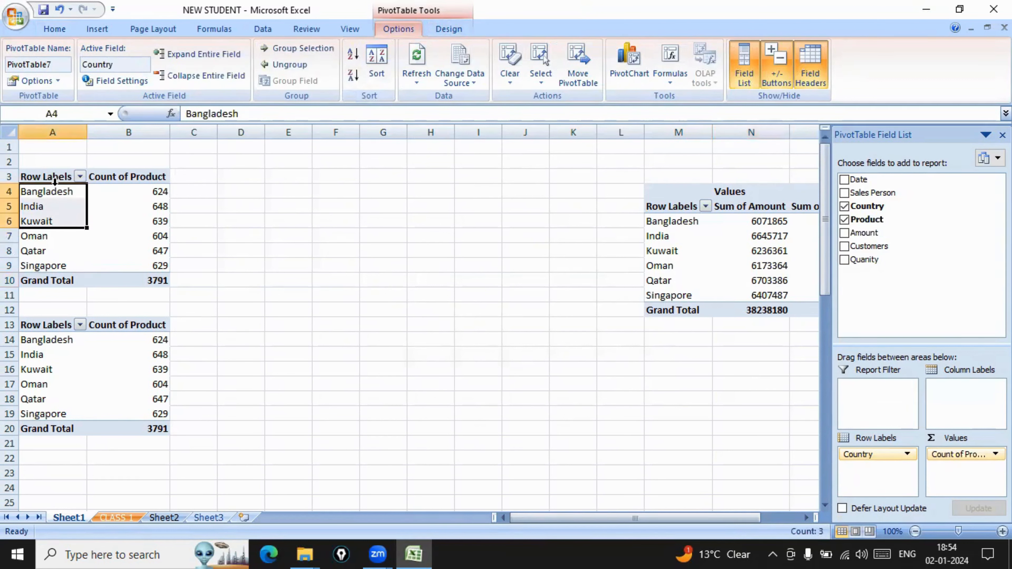
left_click(55, 185)
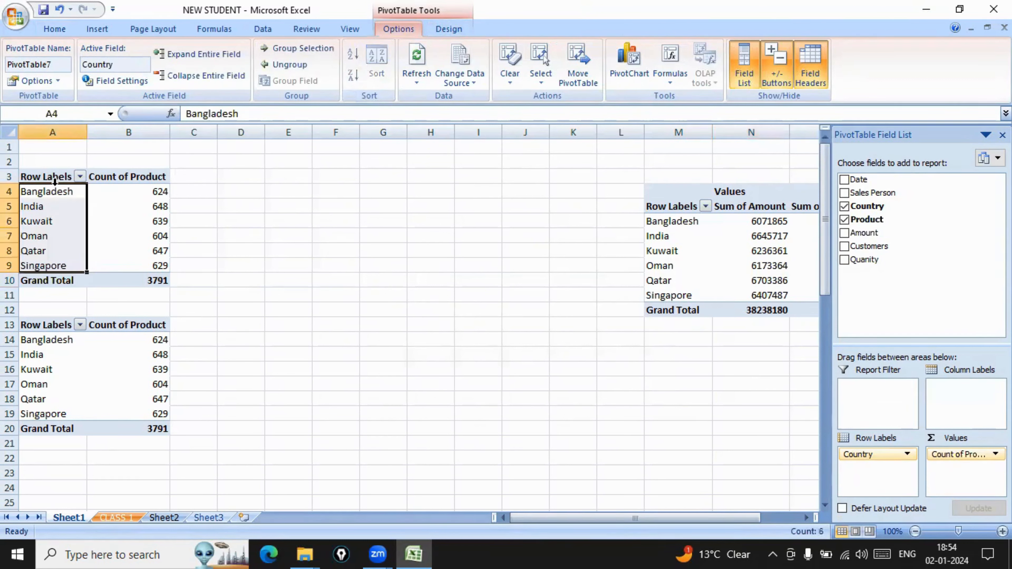
left_click(72, 259)
left_click(140, 208)
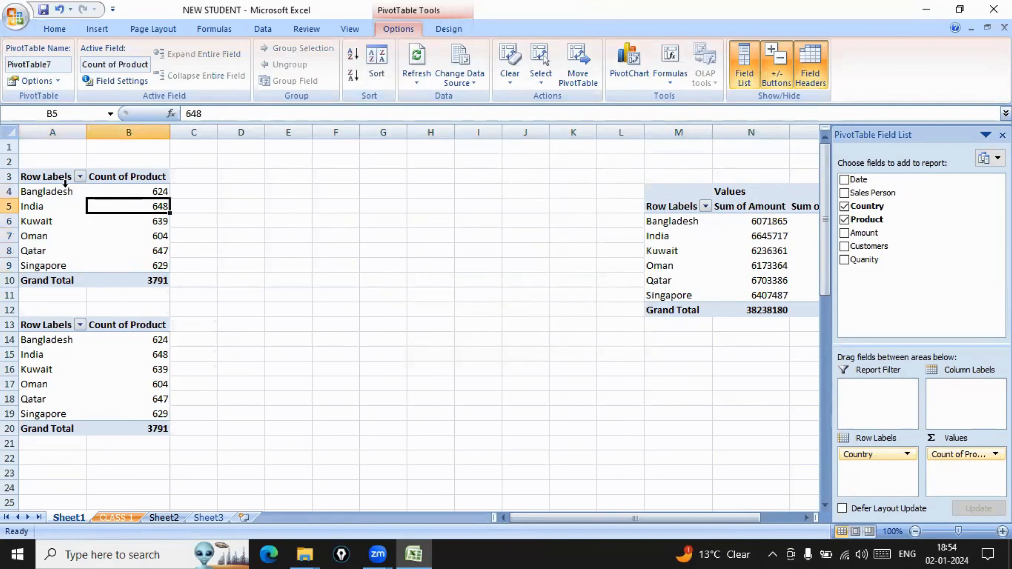
left_click(29, 194)
left_click(352, 54)
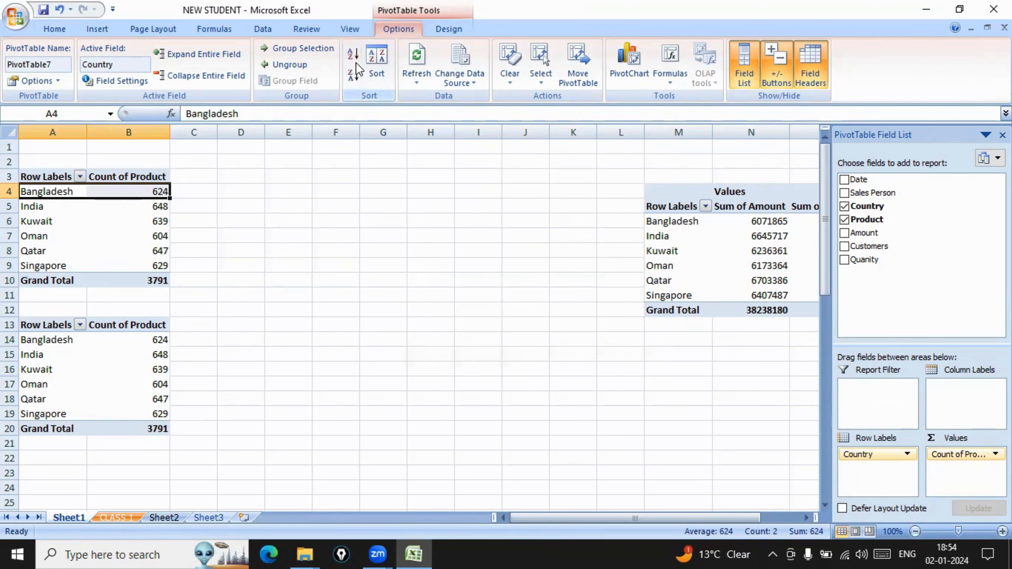
left_click(352, 75)
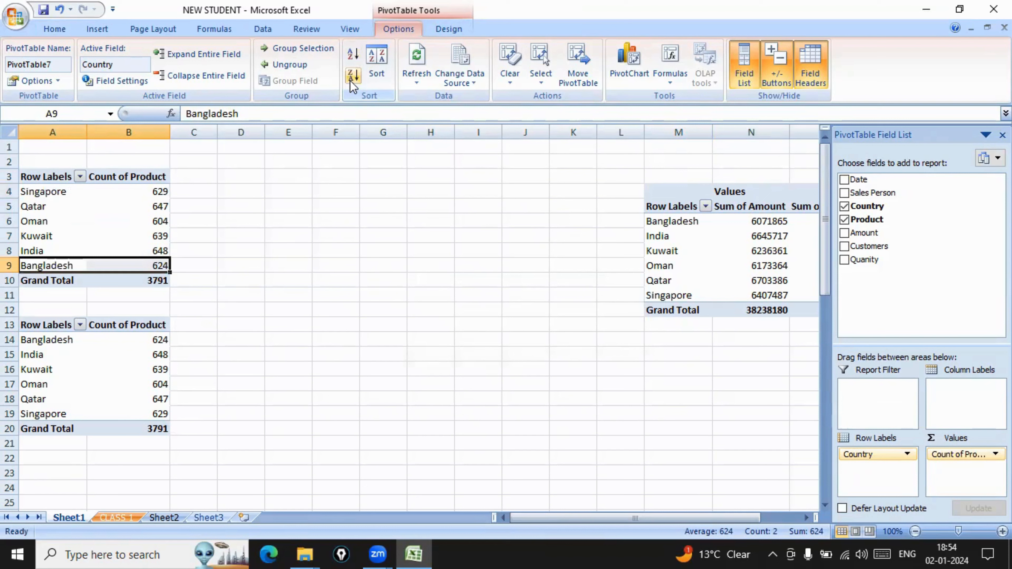
left_click(355, 55)
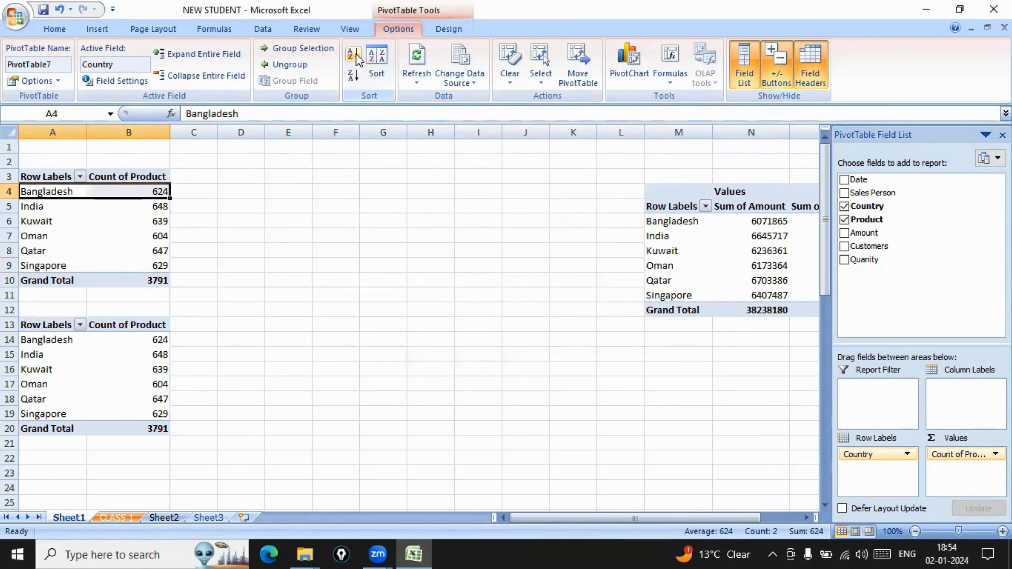
- Sort the countries in the copied PivotTable at A13 in descending order and return them to ascending order
left_click(46, 404)
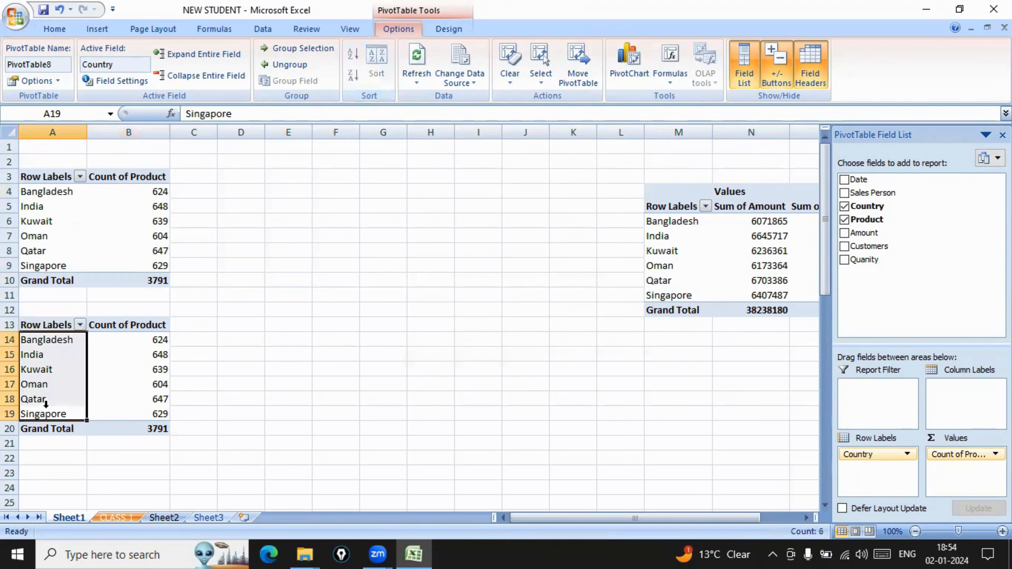
left_click(106, 403)
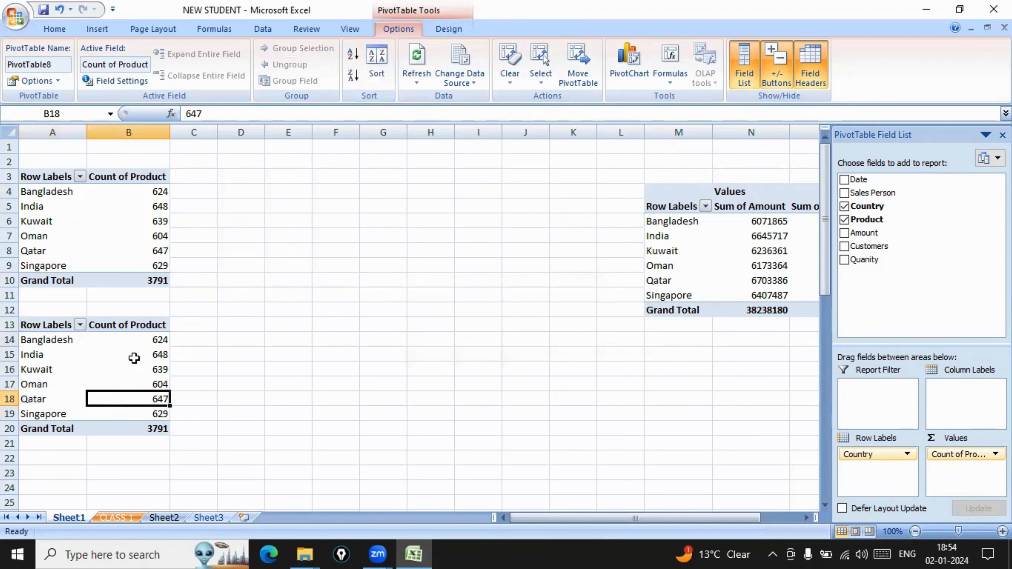
left_click(49, 343)
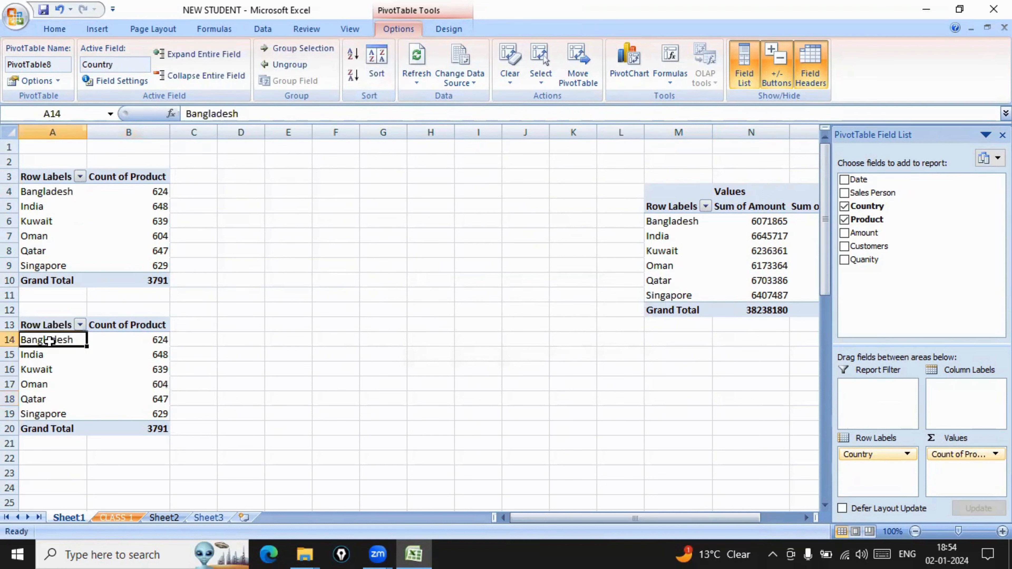
left_click(353, 77)
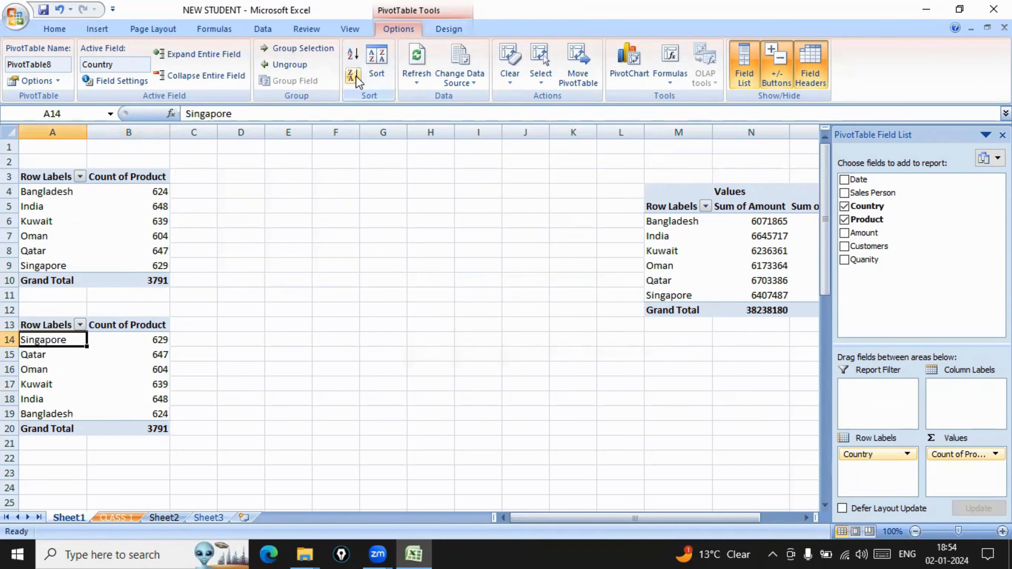
left_click(358, 54)
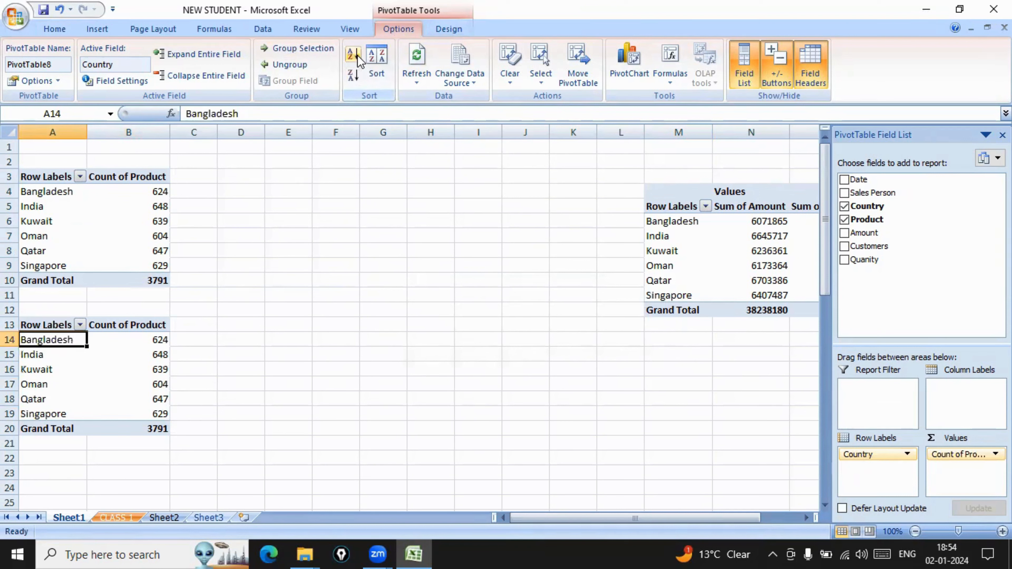
- Sort the Country row labels of the PivotTable at A13 from Z to A
left_click(672, 225)
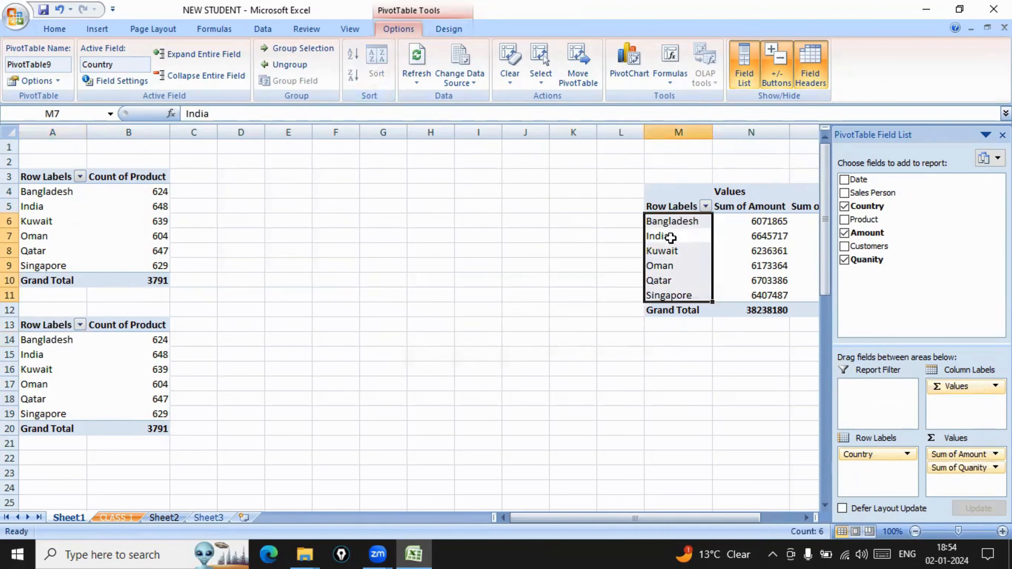
left_click(670, 252)
left_click(42, 371)
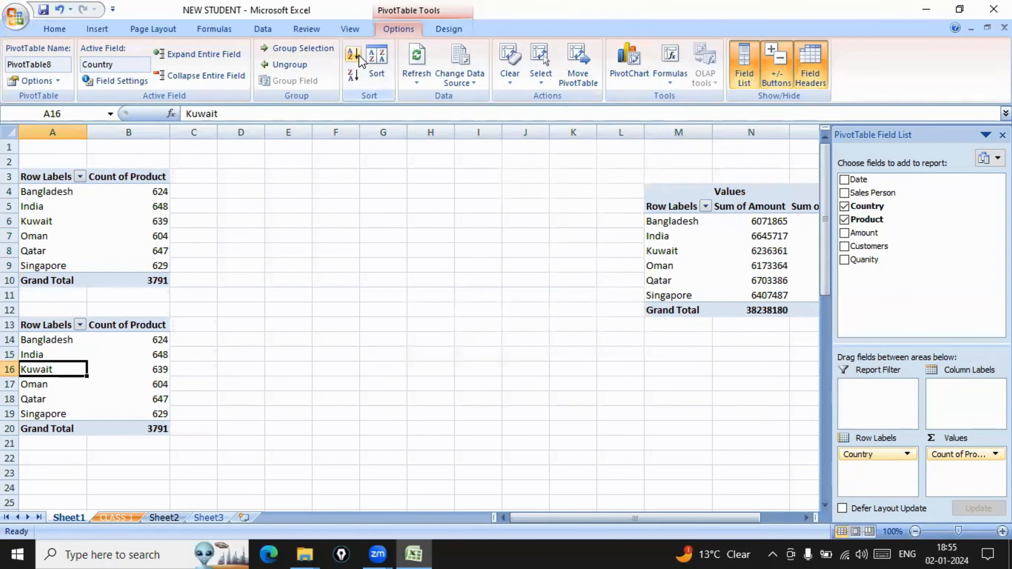
left_click(353, 75)
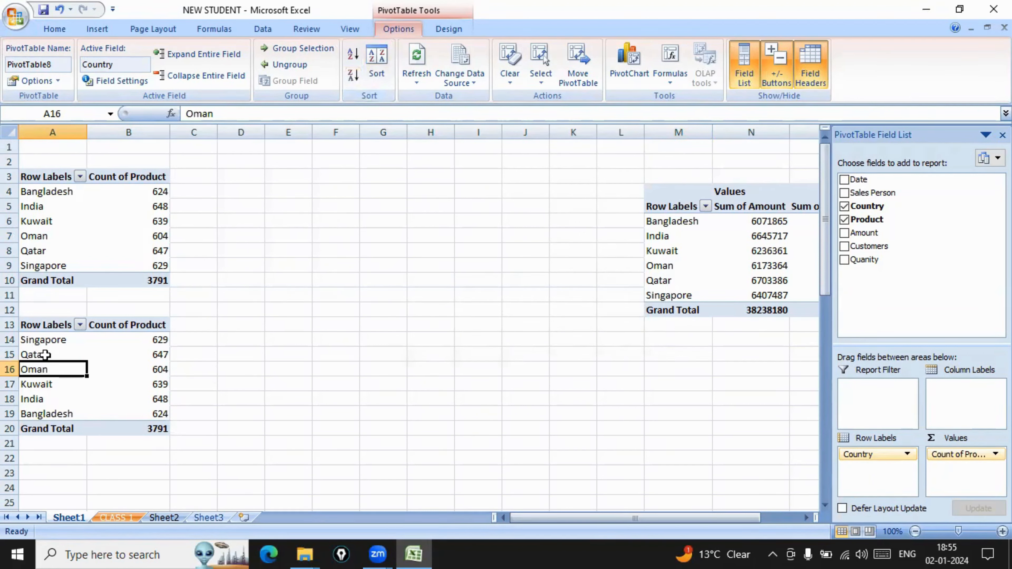
- Filter the countries in the PivotTable at A3 to the top 3 items by Count of Product
left_click(46, 343)
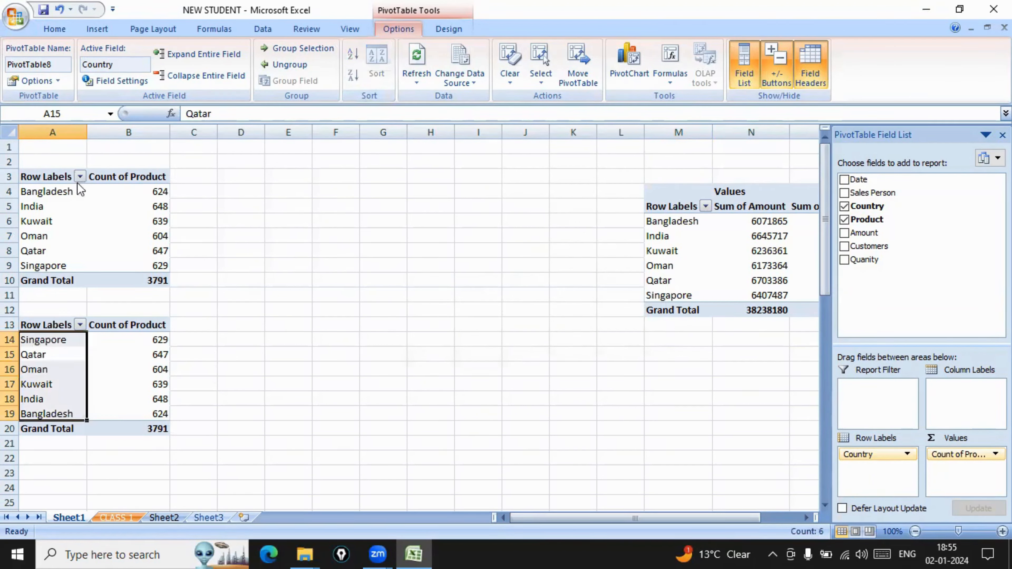
left_click(82, 177)
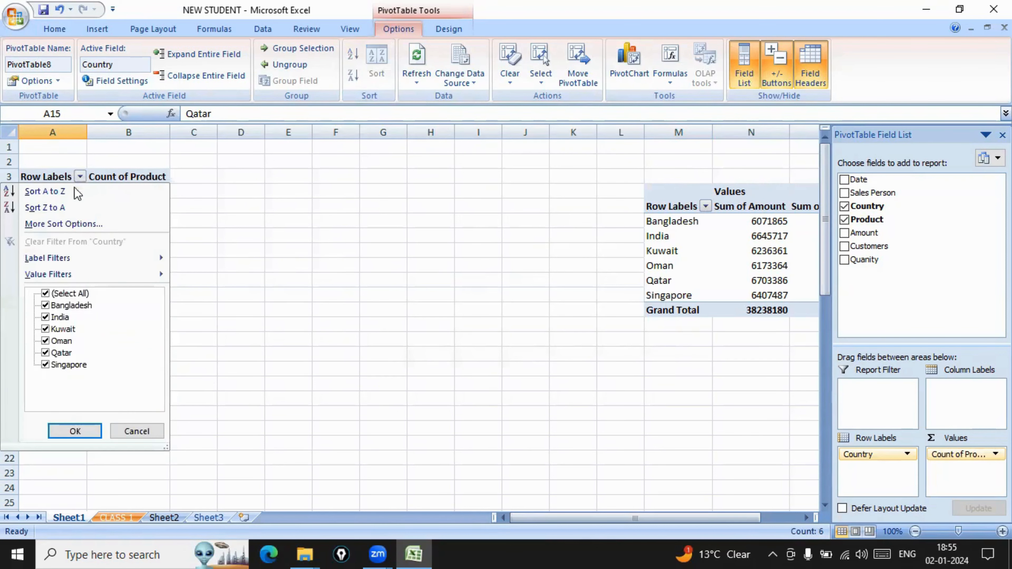
mouse_move(73, 276)
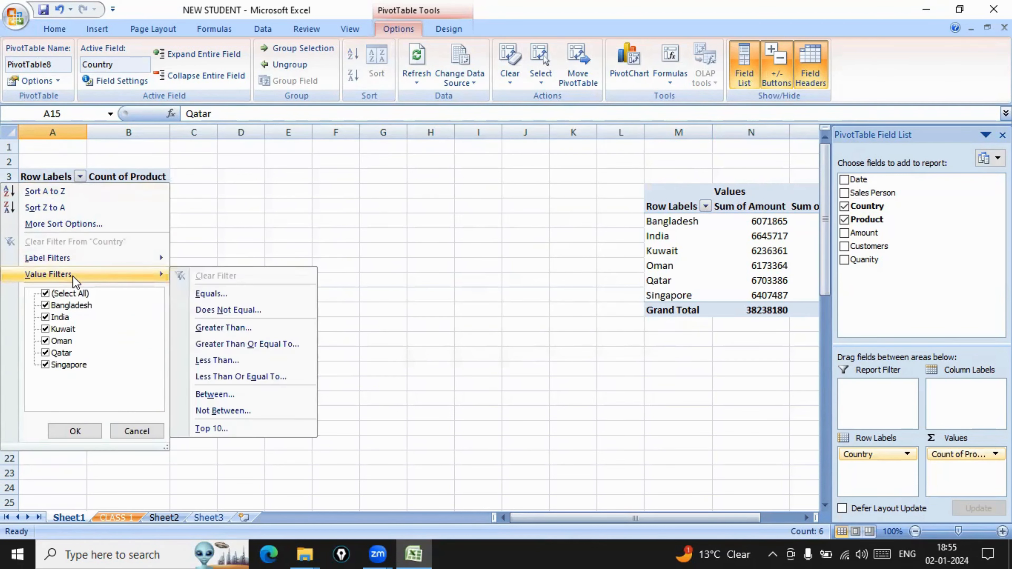
left_click(229, 431)
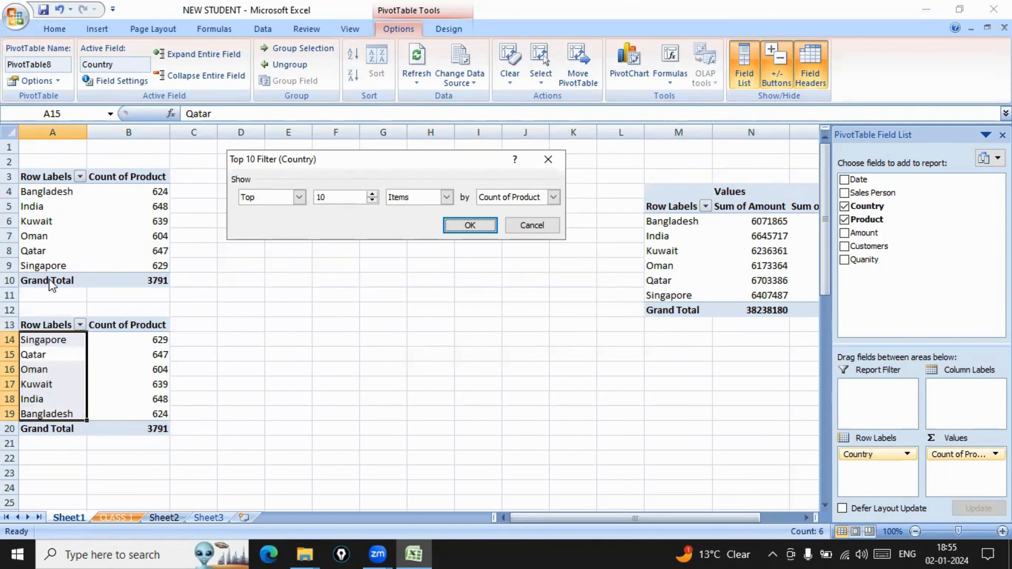
left_click_drag(332, 196, 315, 196)
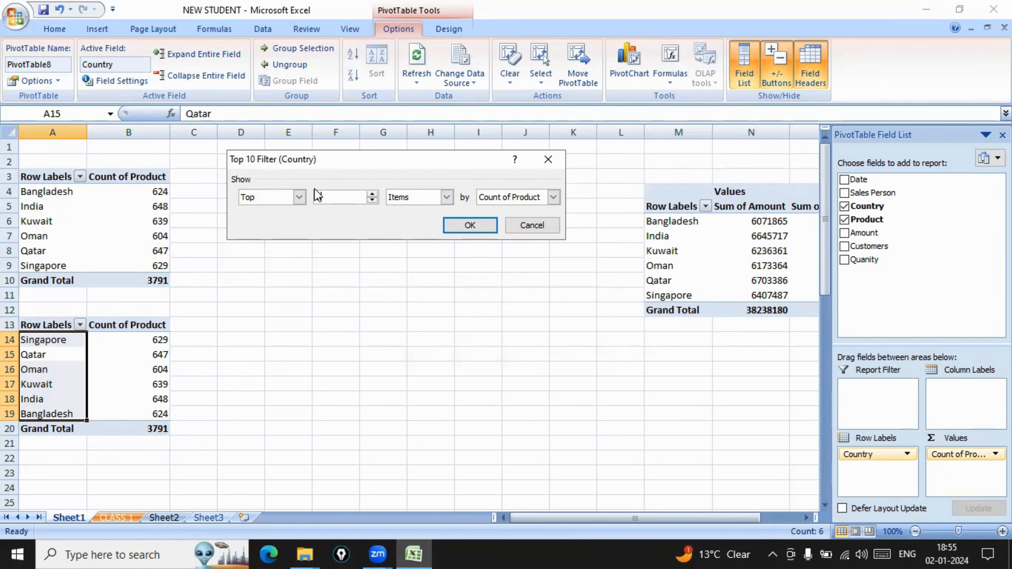
type("3")
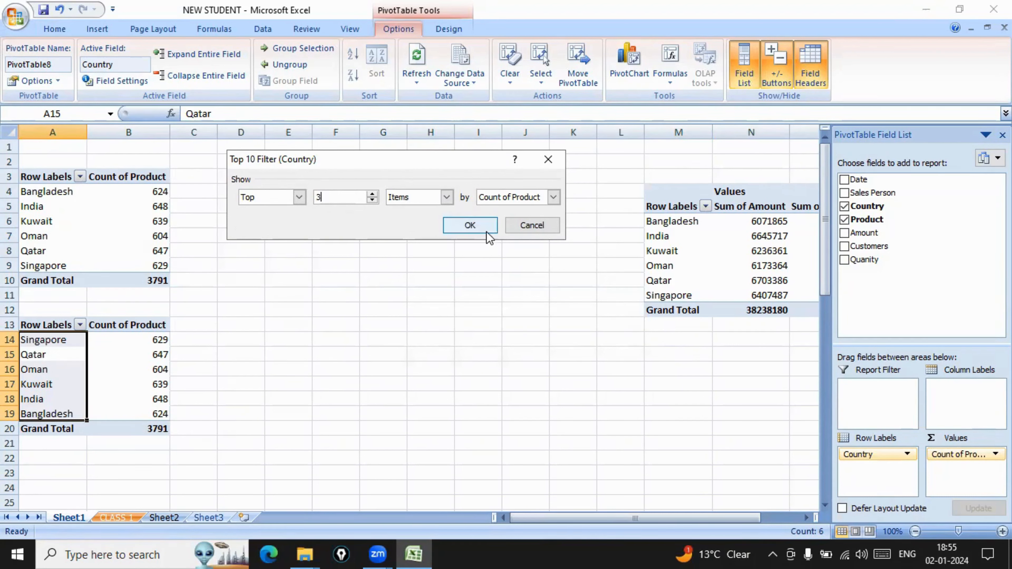
left_click(479, 222)
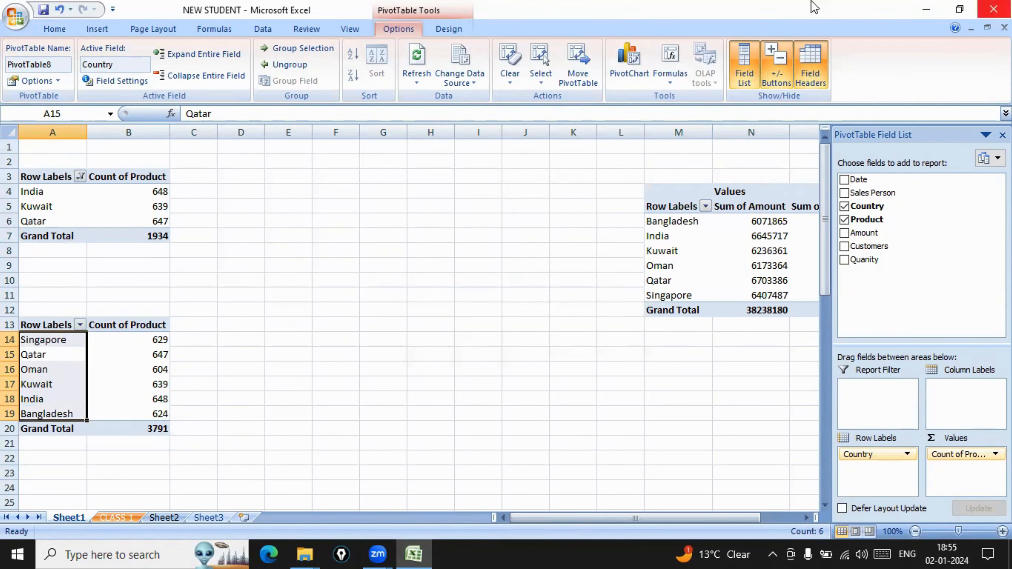
- Change the value filter of the PivotTable at A3 to show the bottom 3 countries by Count of Product
left_click(80, 176)
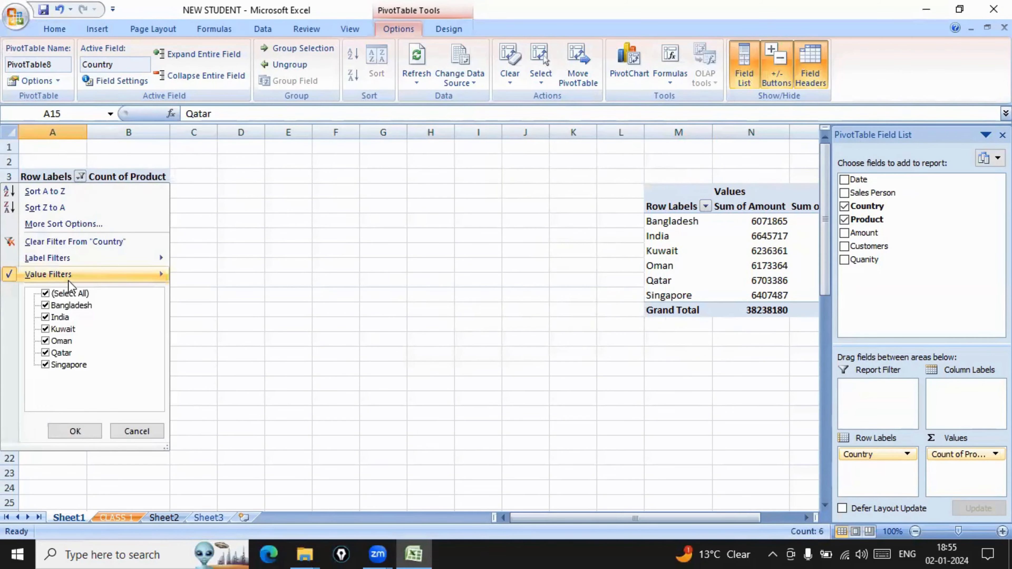
mouse_move(68, 280)
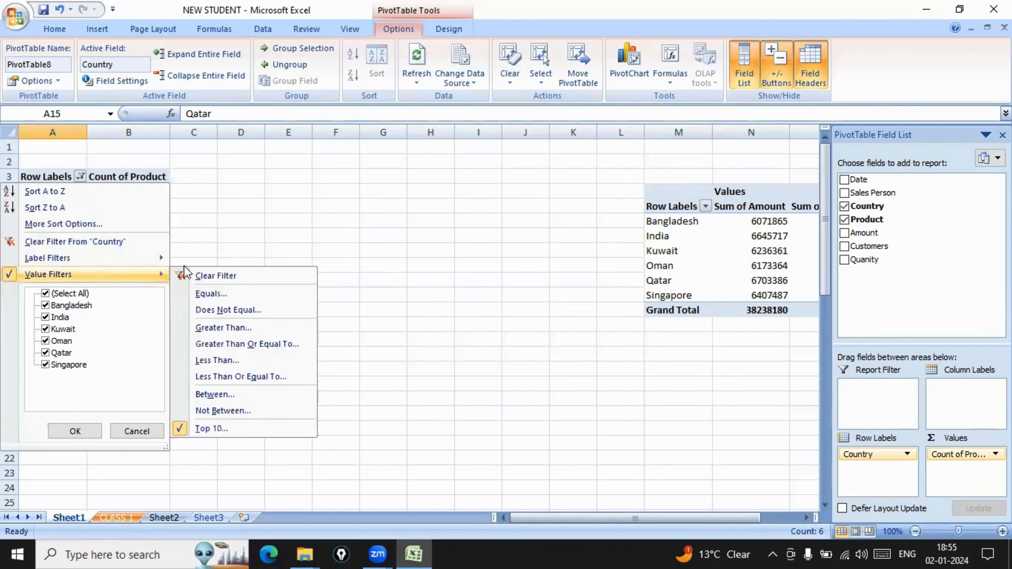
left_click(242, 425)
left_click(298, 197)
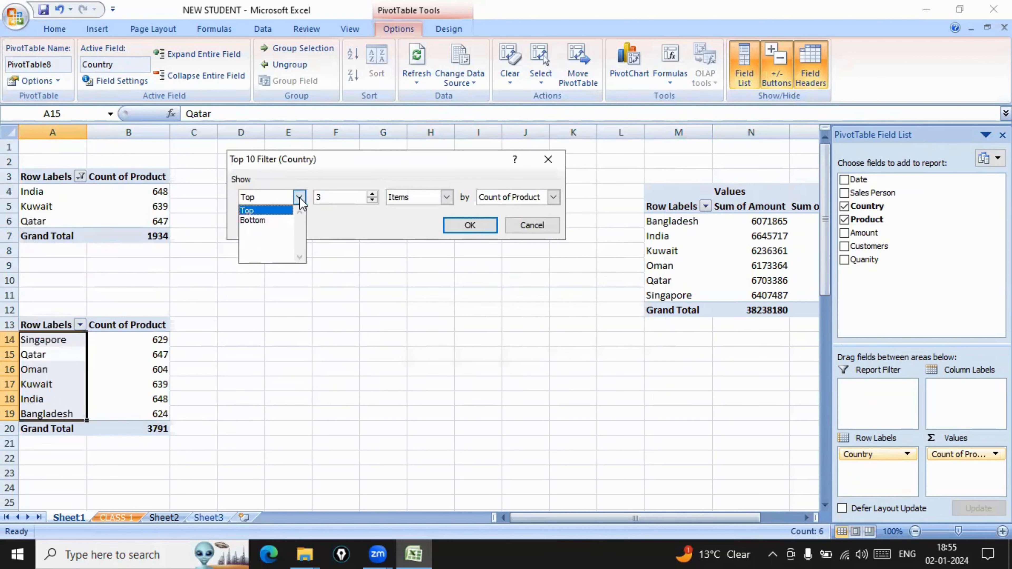
left_click(274, 224)
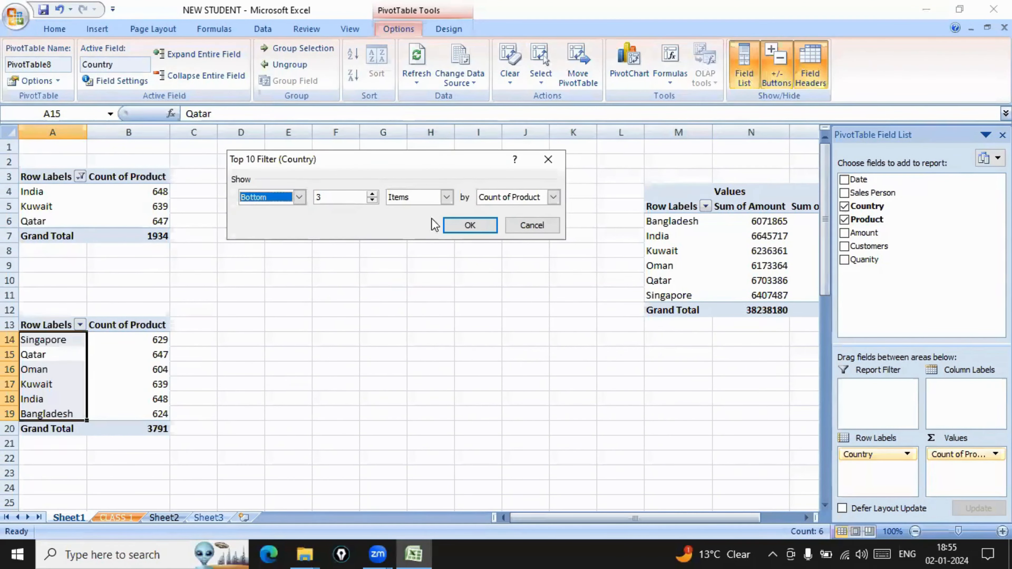
left_click(480, 224)
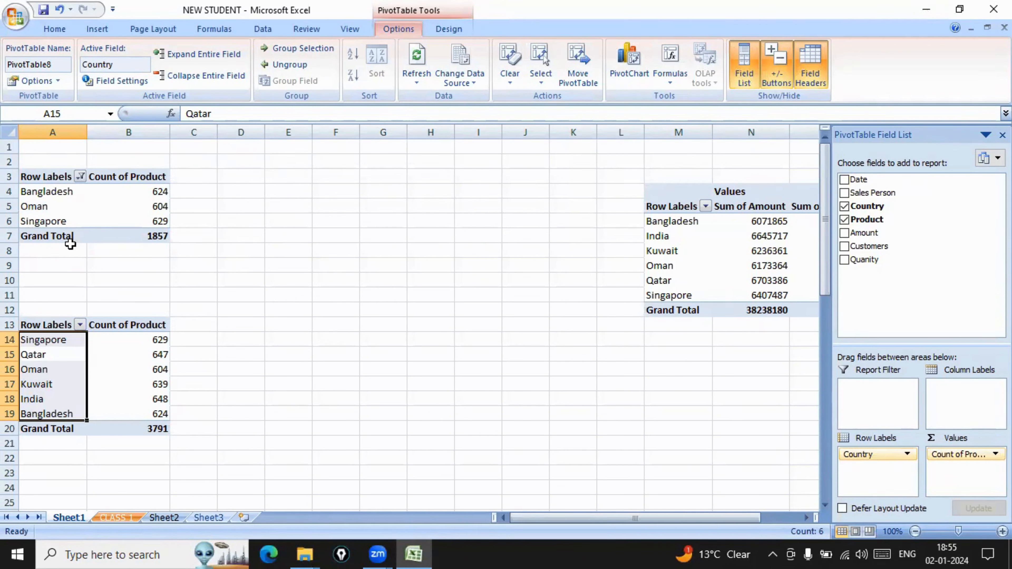
- Filter the countries in the PivotTable at A13 to the top 2 items by Count of Product
left_click(142, 385)
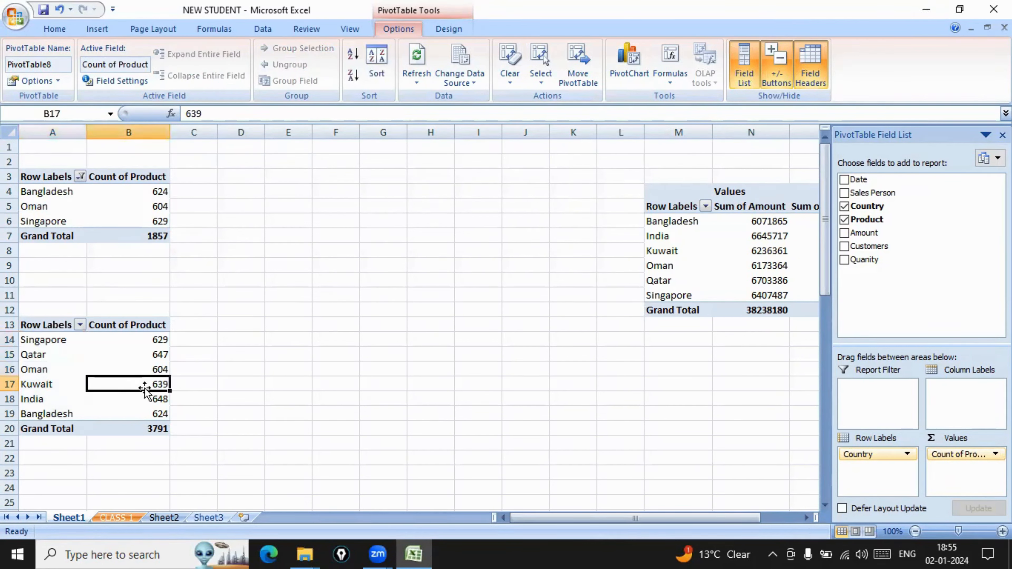
left_click(80, 325)
mouse_move(53, 141)
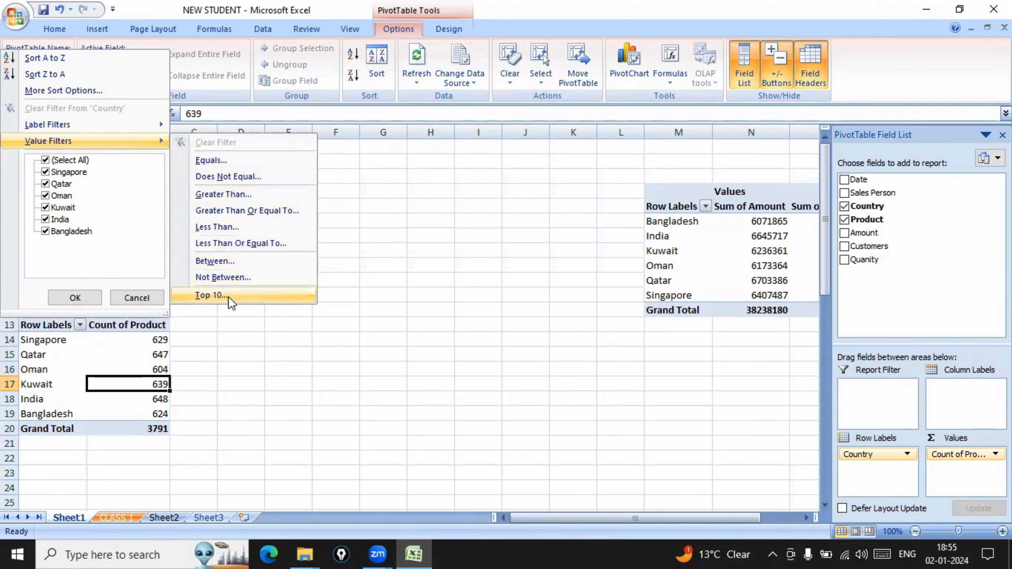
left_click(231, 305)
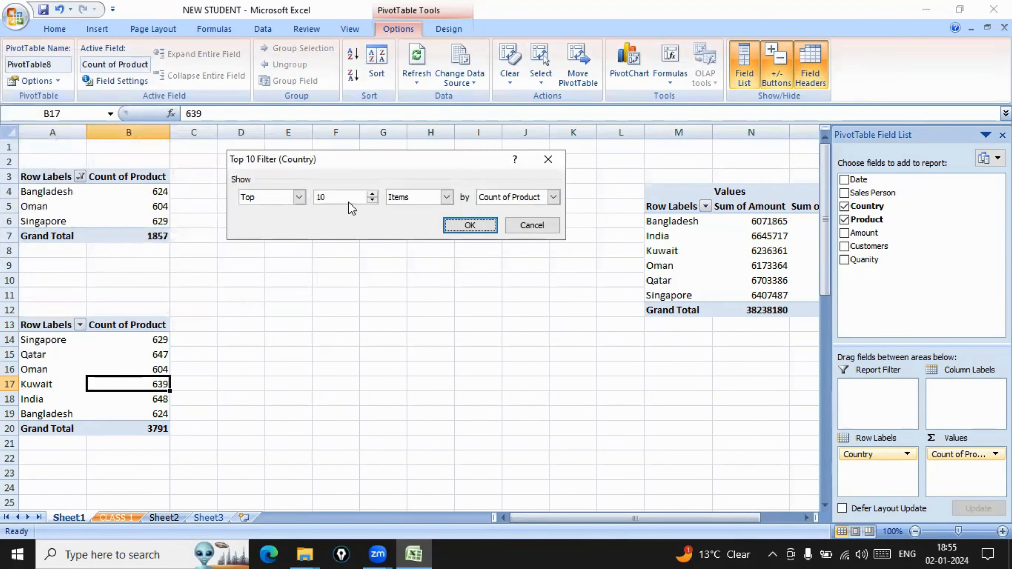
left_click(330, 198)
type("2")
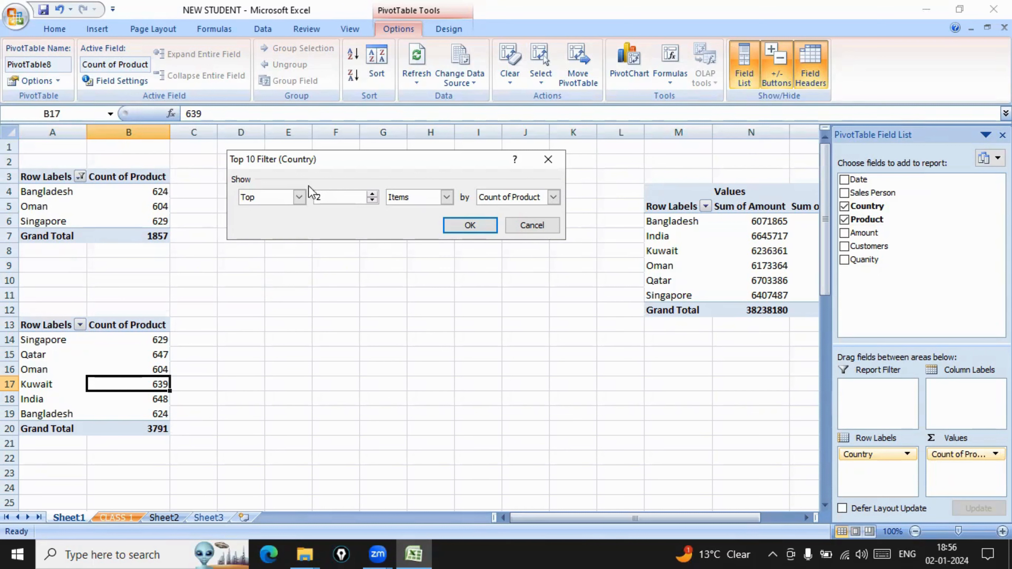
left_click(476, 227)
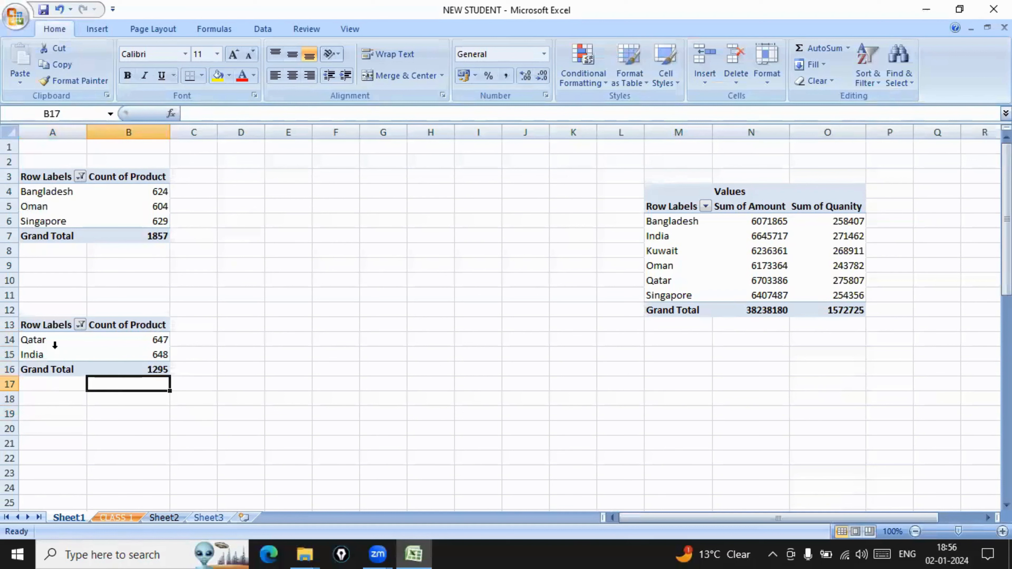
- Switch the value filter of the PivotTable at A13 to the bottom 2 countries by Count of Product
left_click(117, 343)
right_click(119, 344)
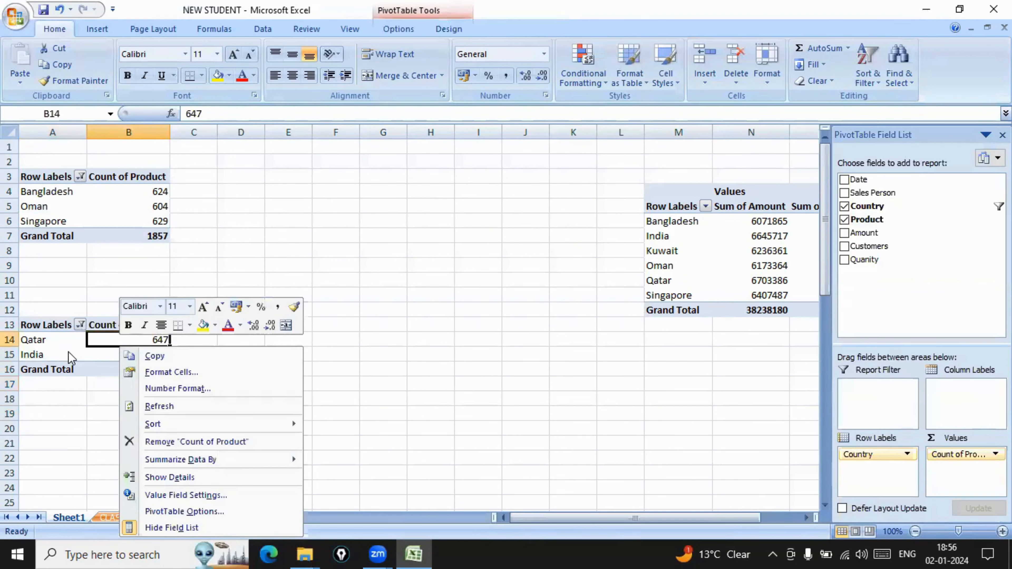
left_click(80, 324)
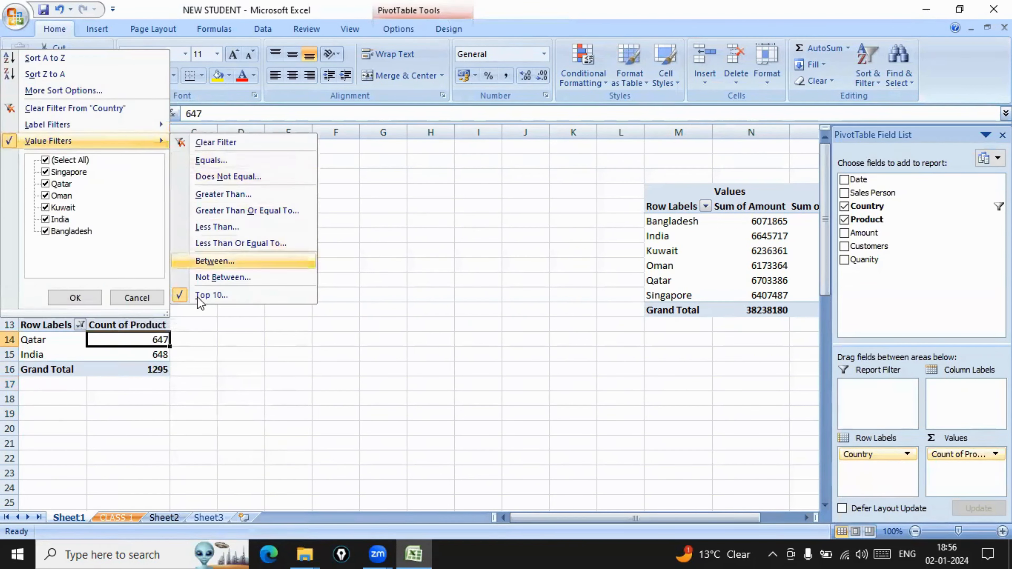
left_click(207, 299)
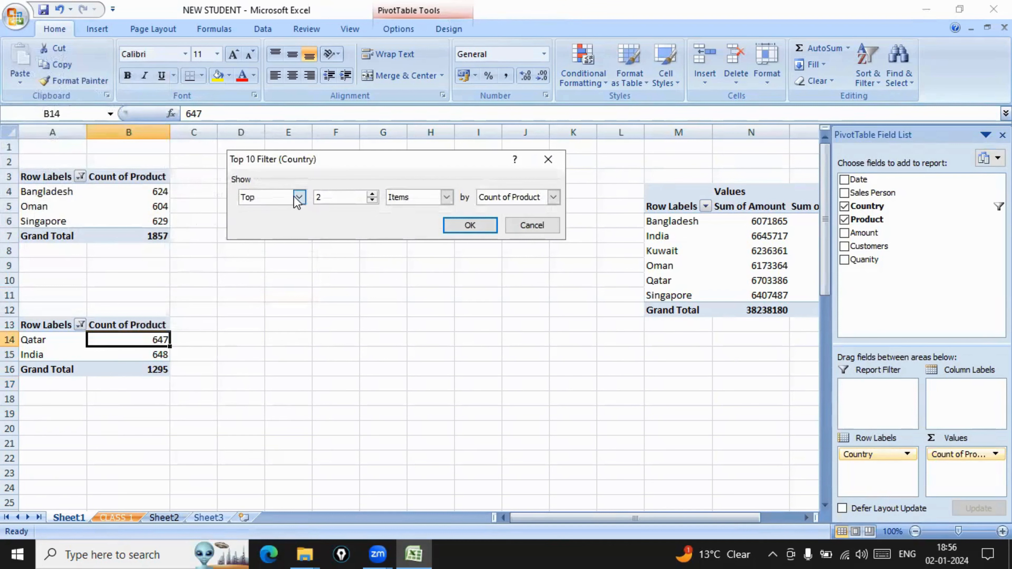
left_click(299, 196)
left_click(274, 225)
left_click(464, 225)
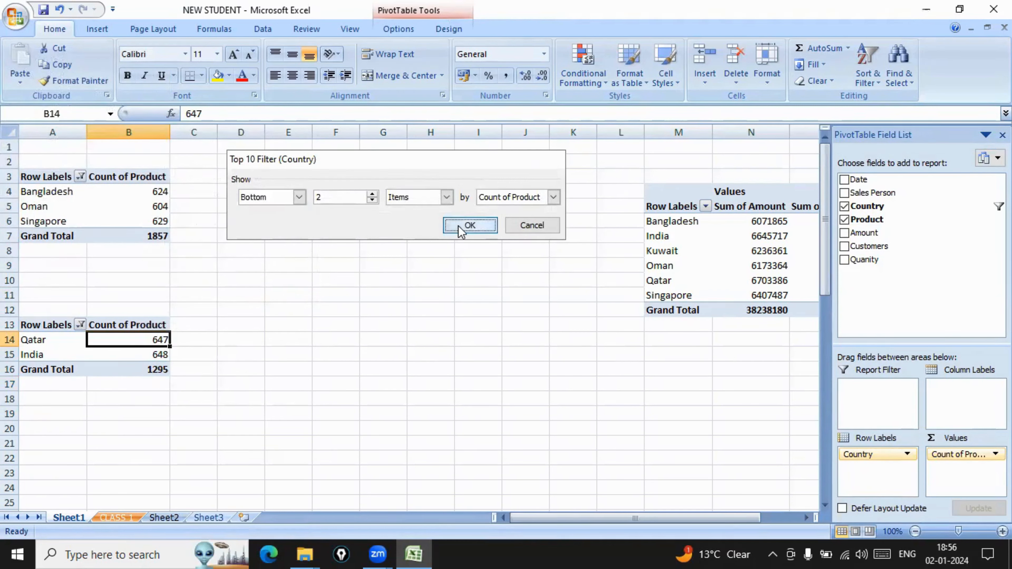